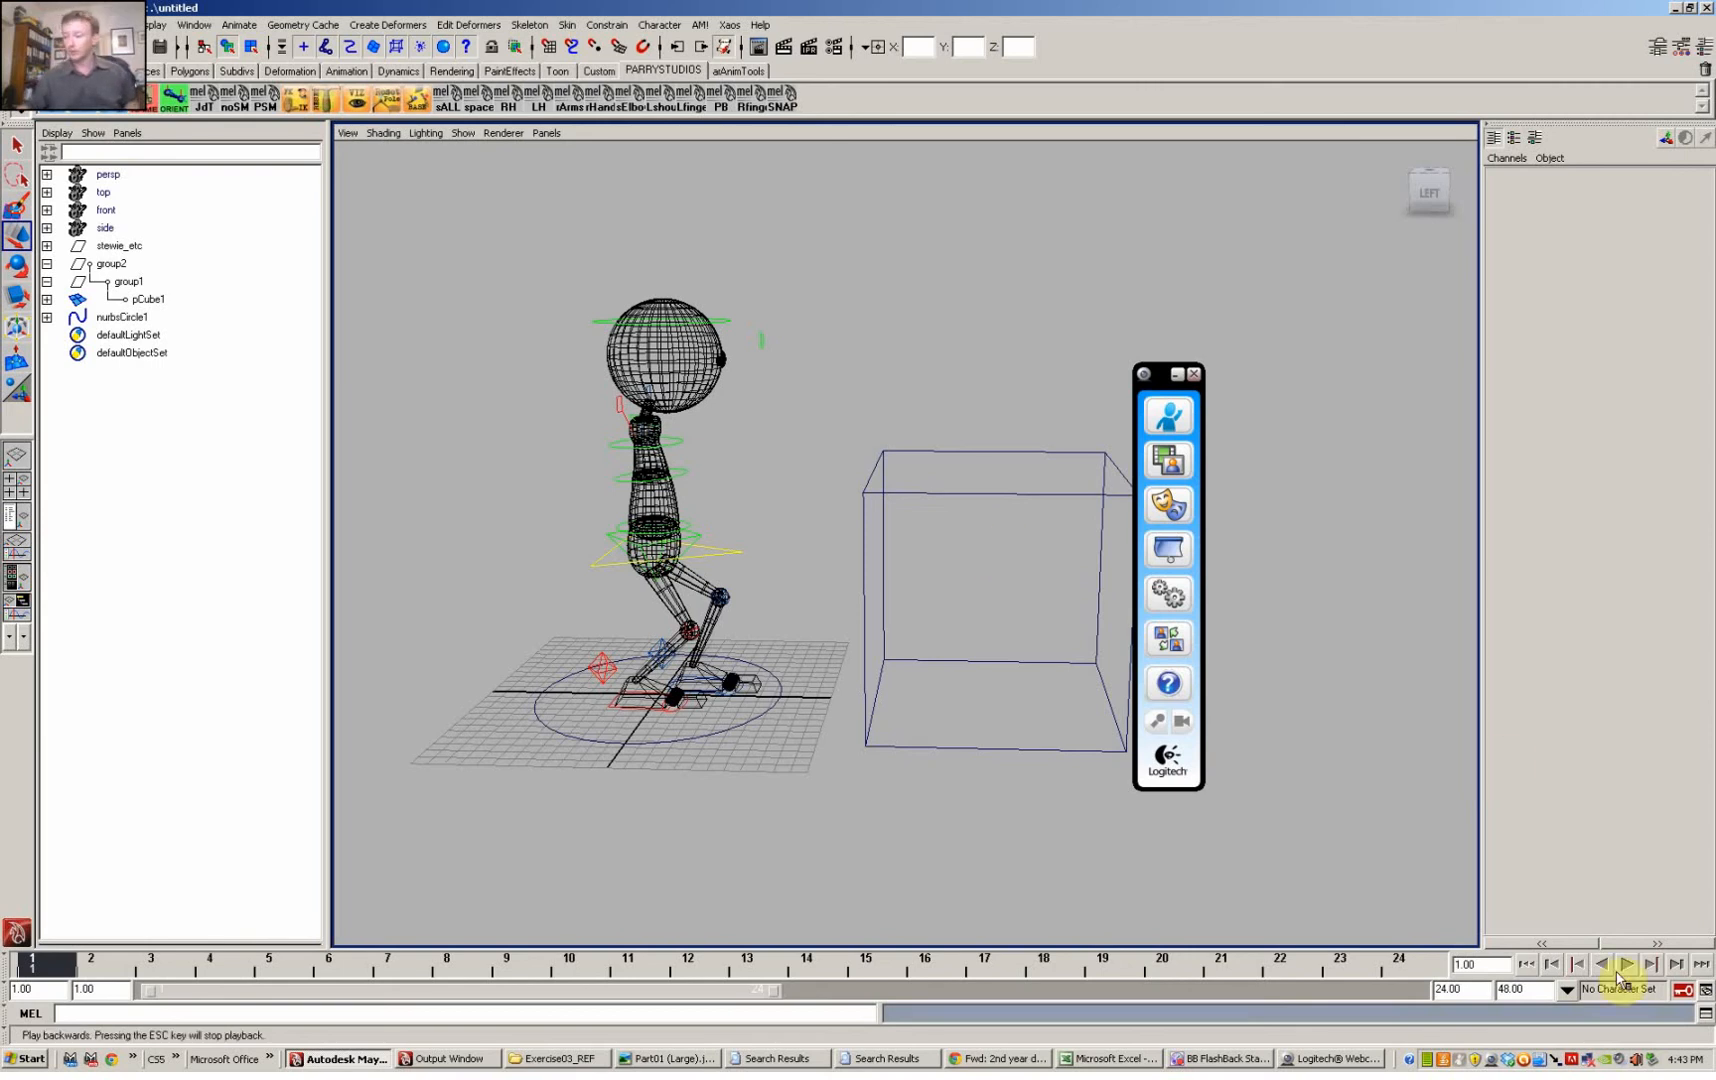
Step: Open the Script Editor and source dropOFF.mel from the AM folder on the desktop
left_click(1702, 1020)
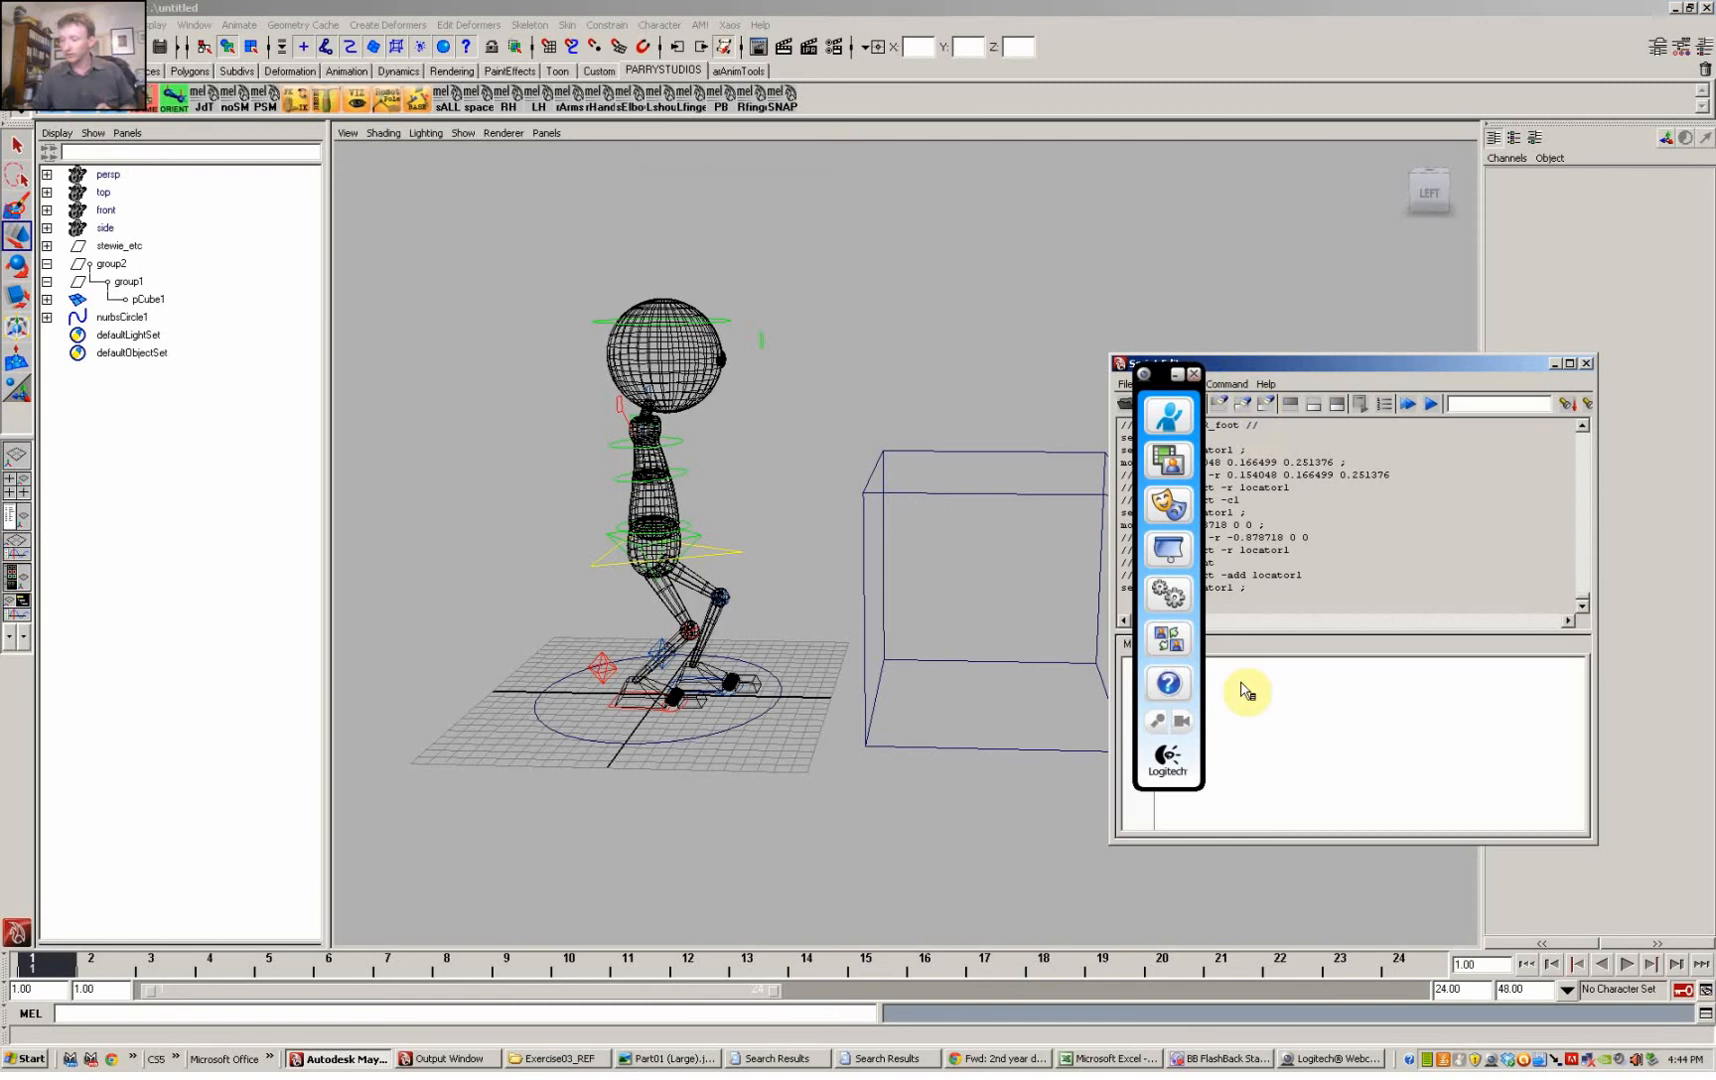
left_click(1148, 403)
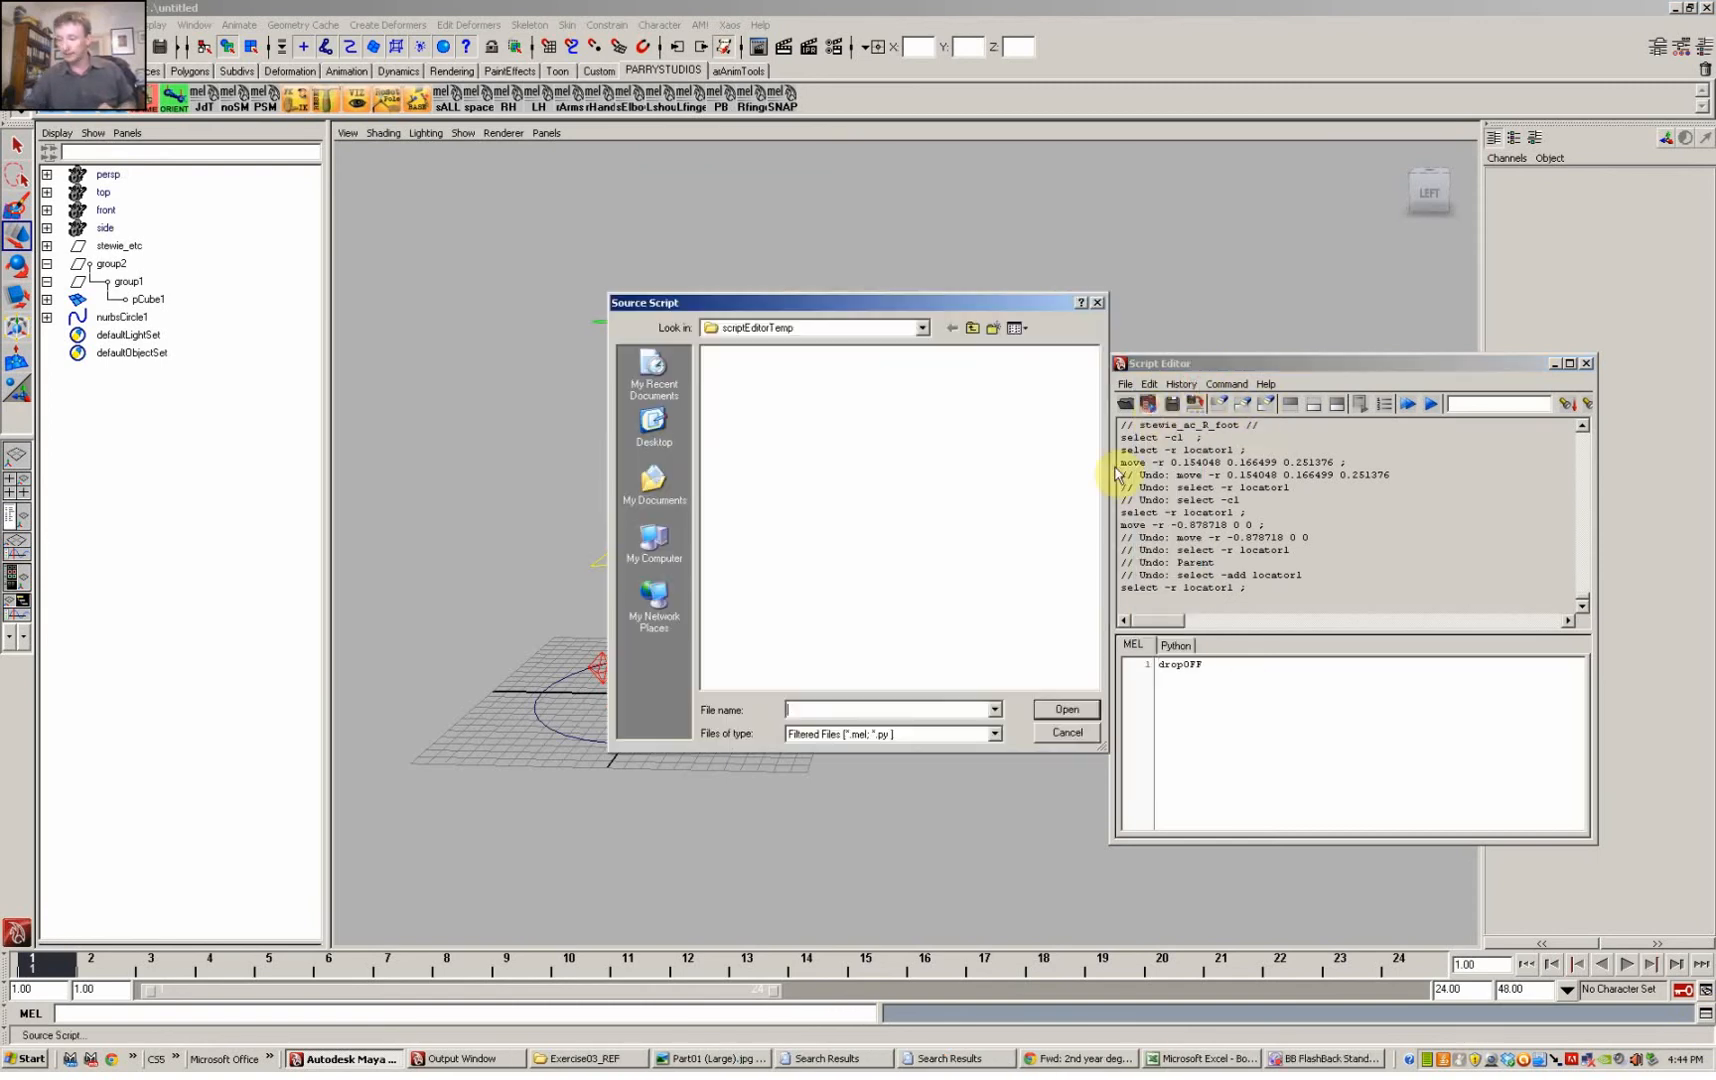
left_click(650, 440)
double_click(722, 415)
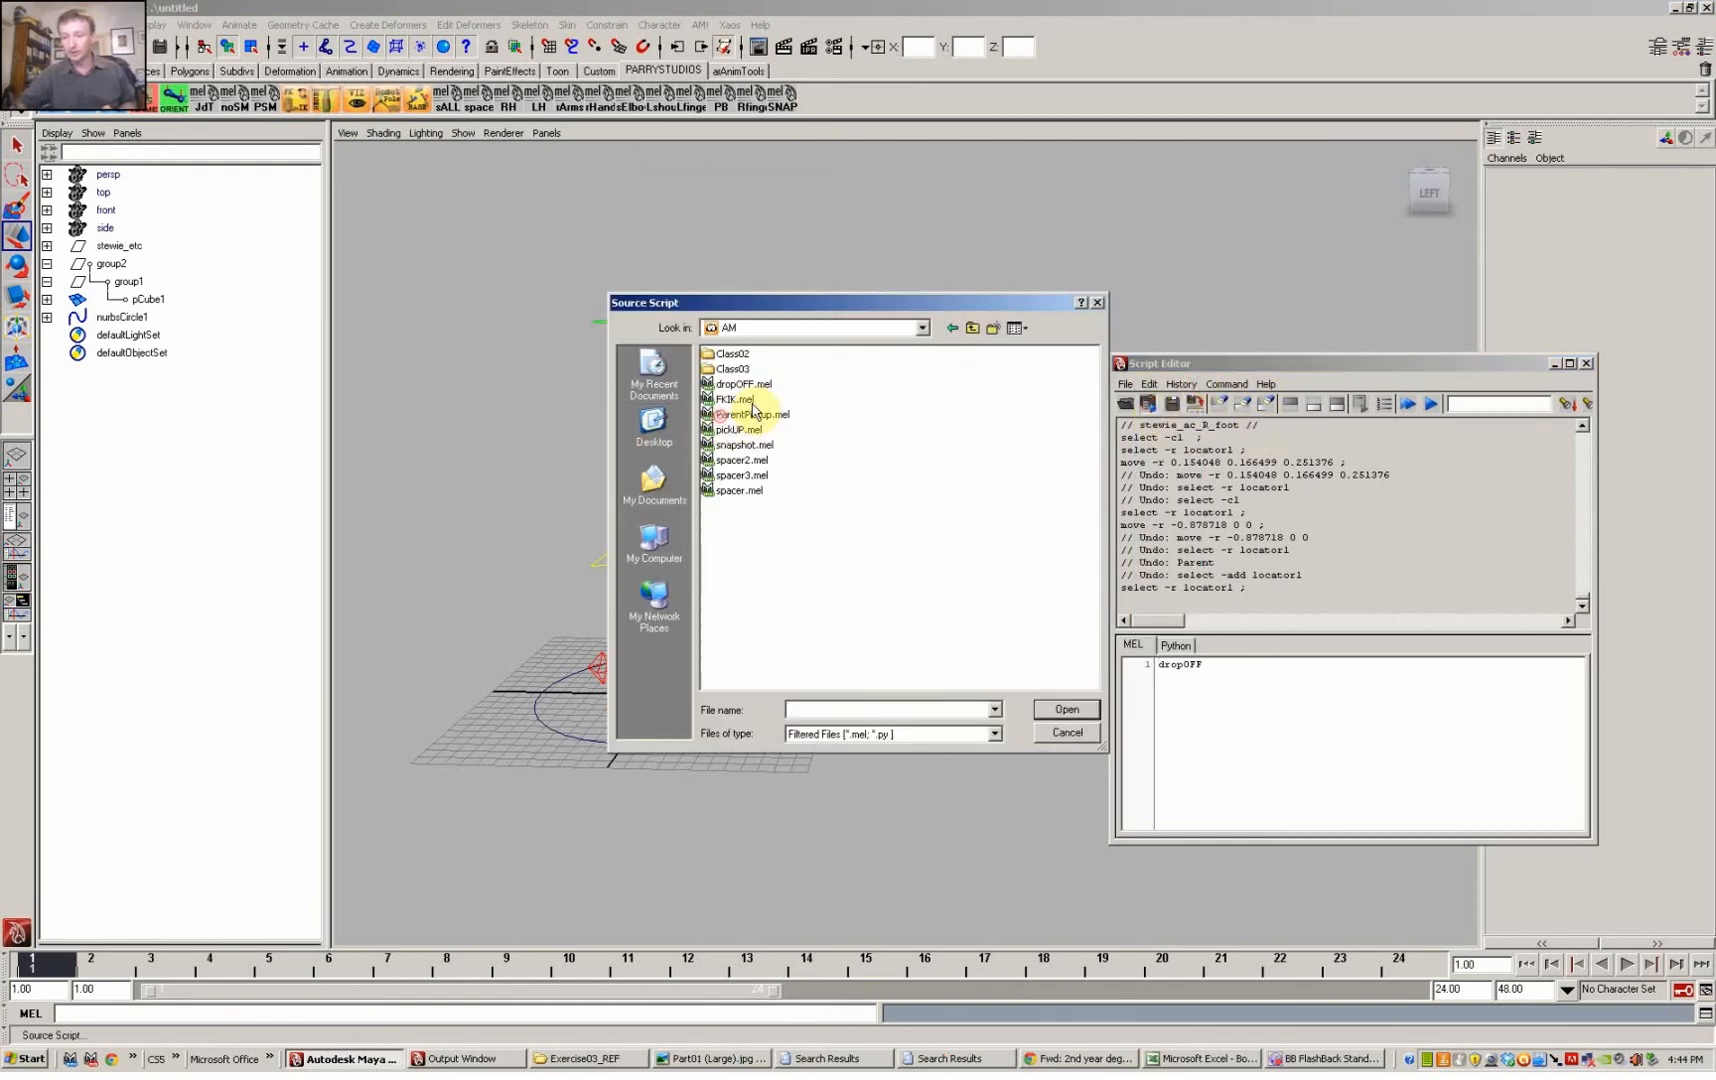
left_click(740, 385)
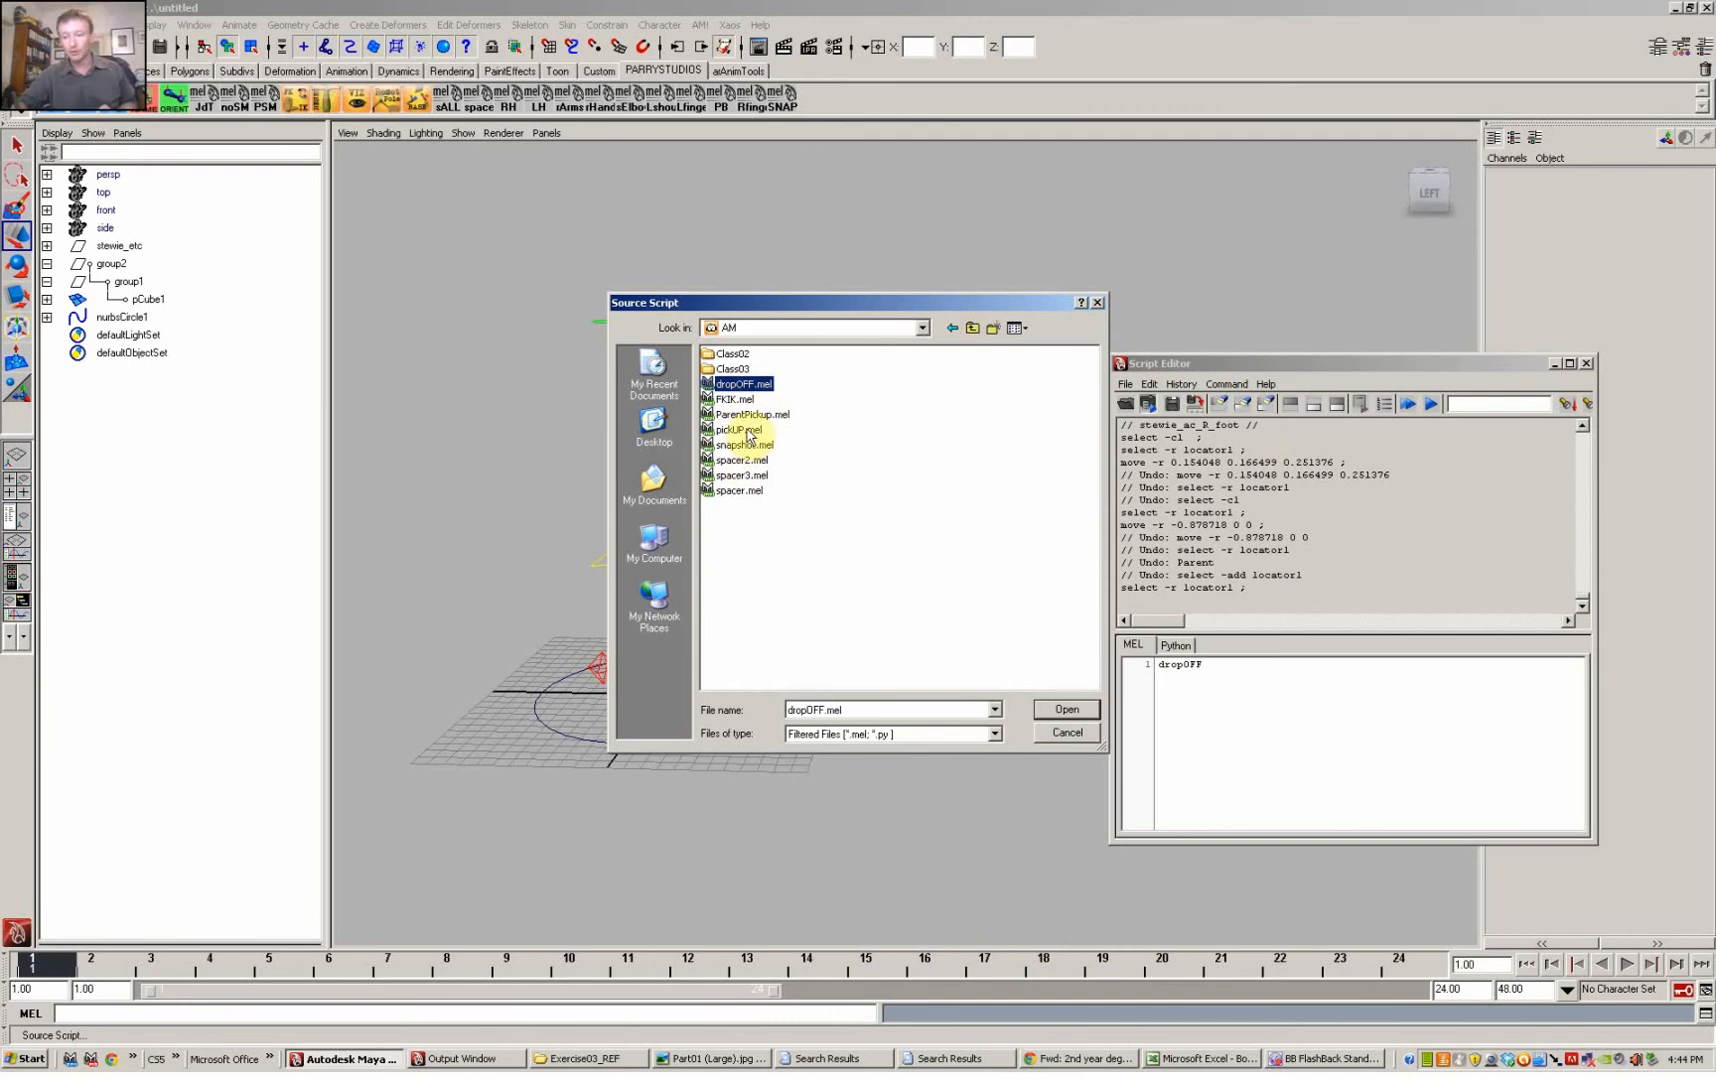
left_click(1066, 709)
Step: Replace the MEL script text with the pickUP command and save it to the shelf as an item named PU
left_click_drag(1218, 678, 1095, 678)
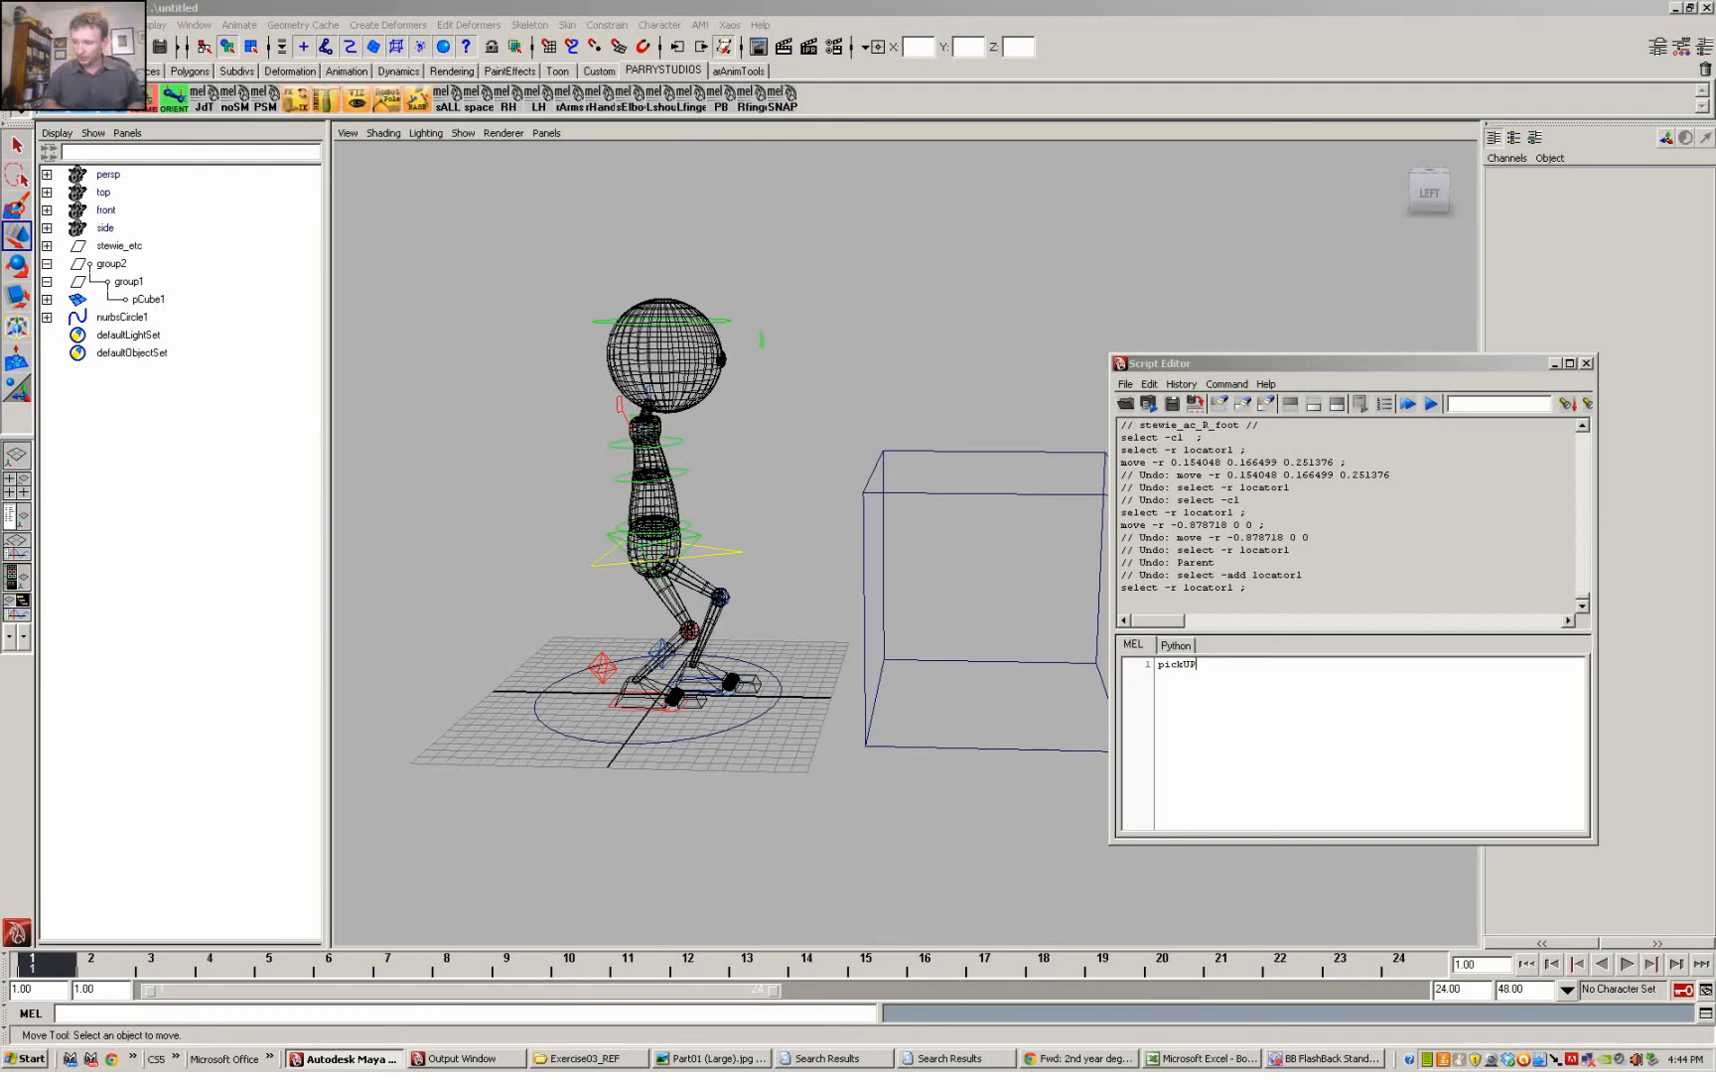
key("ctrl+a")
left_click(1194, 405)
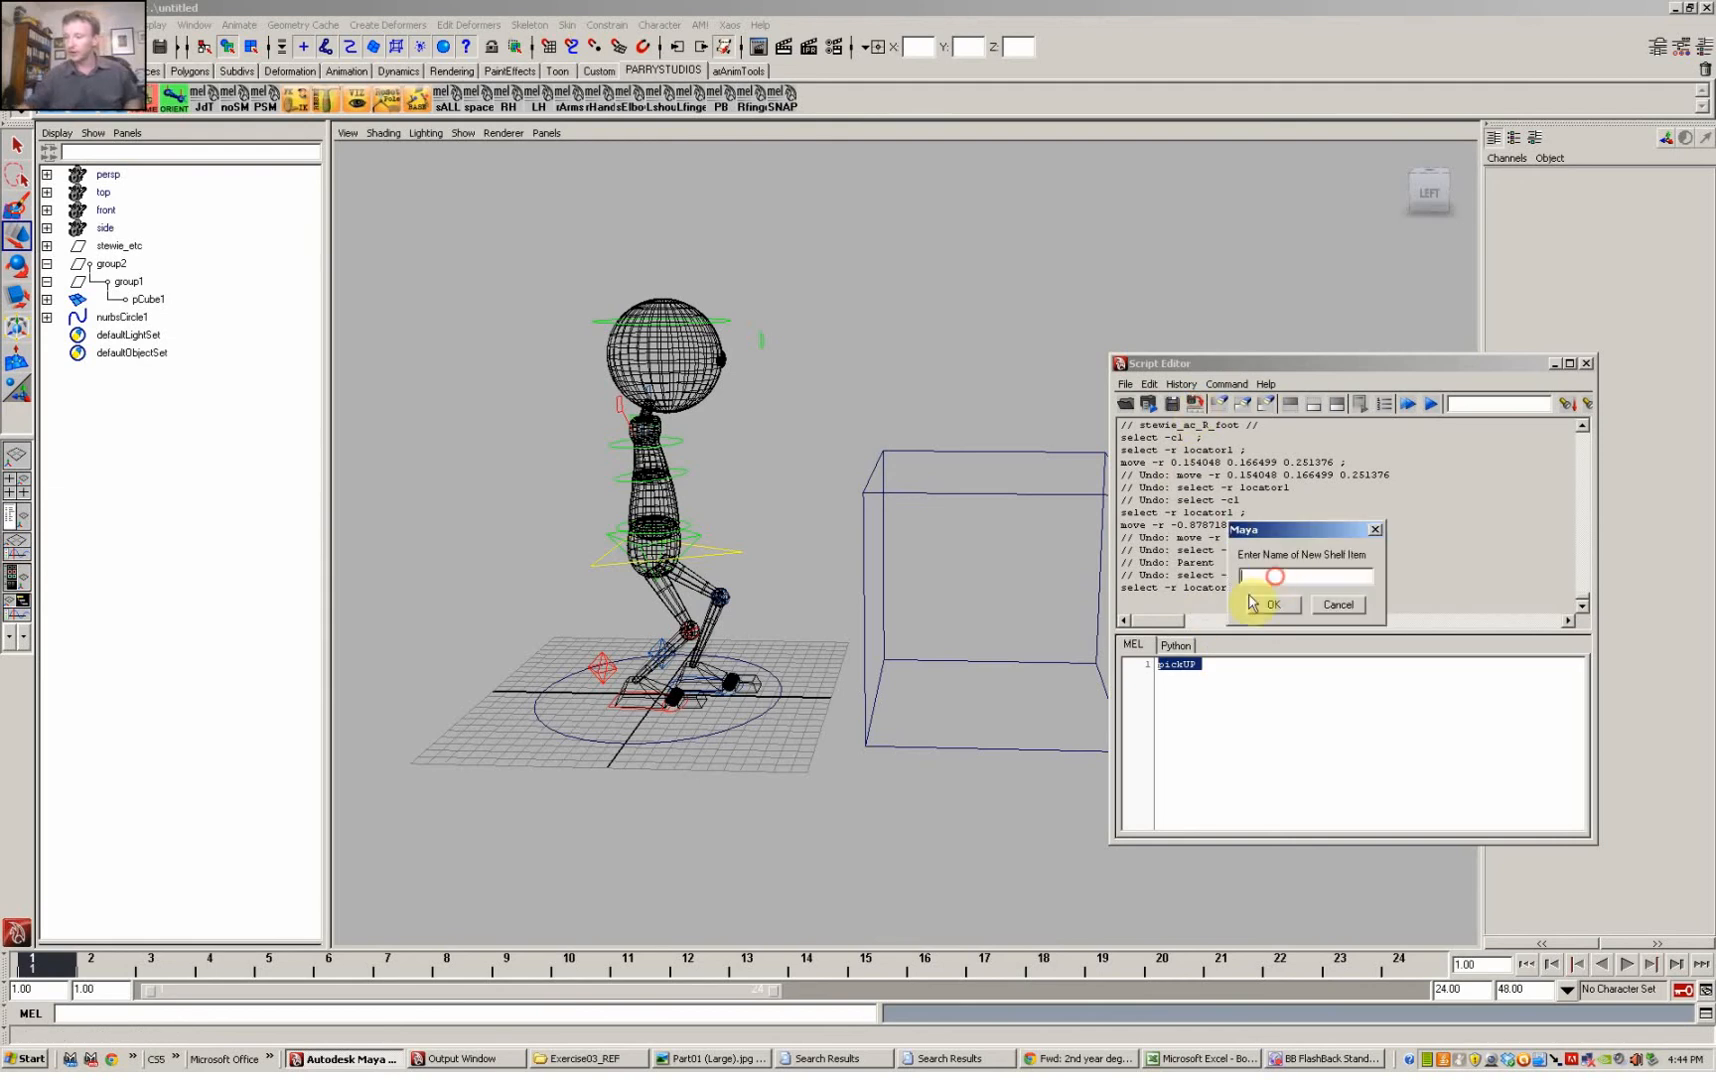
left_click(1266, 605)
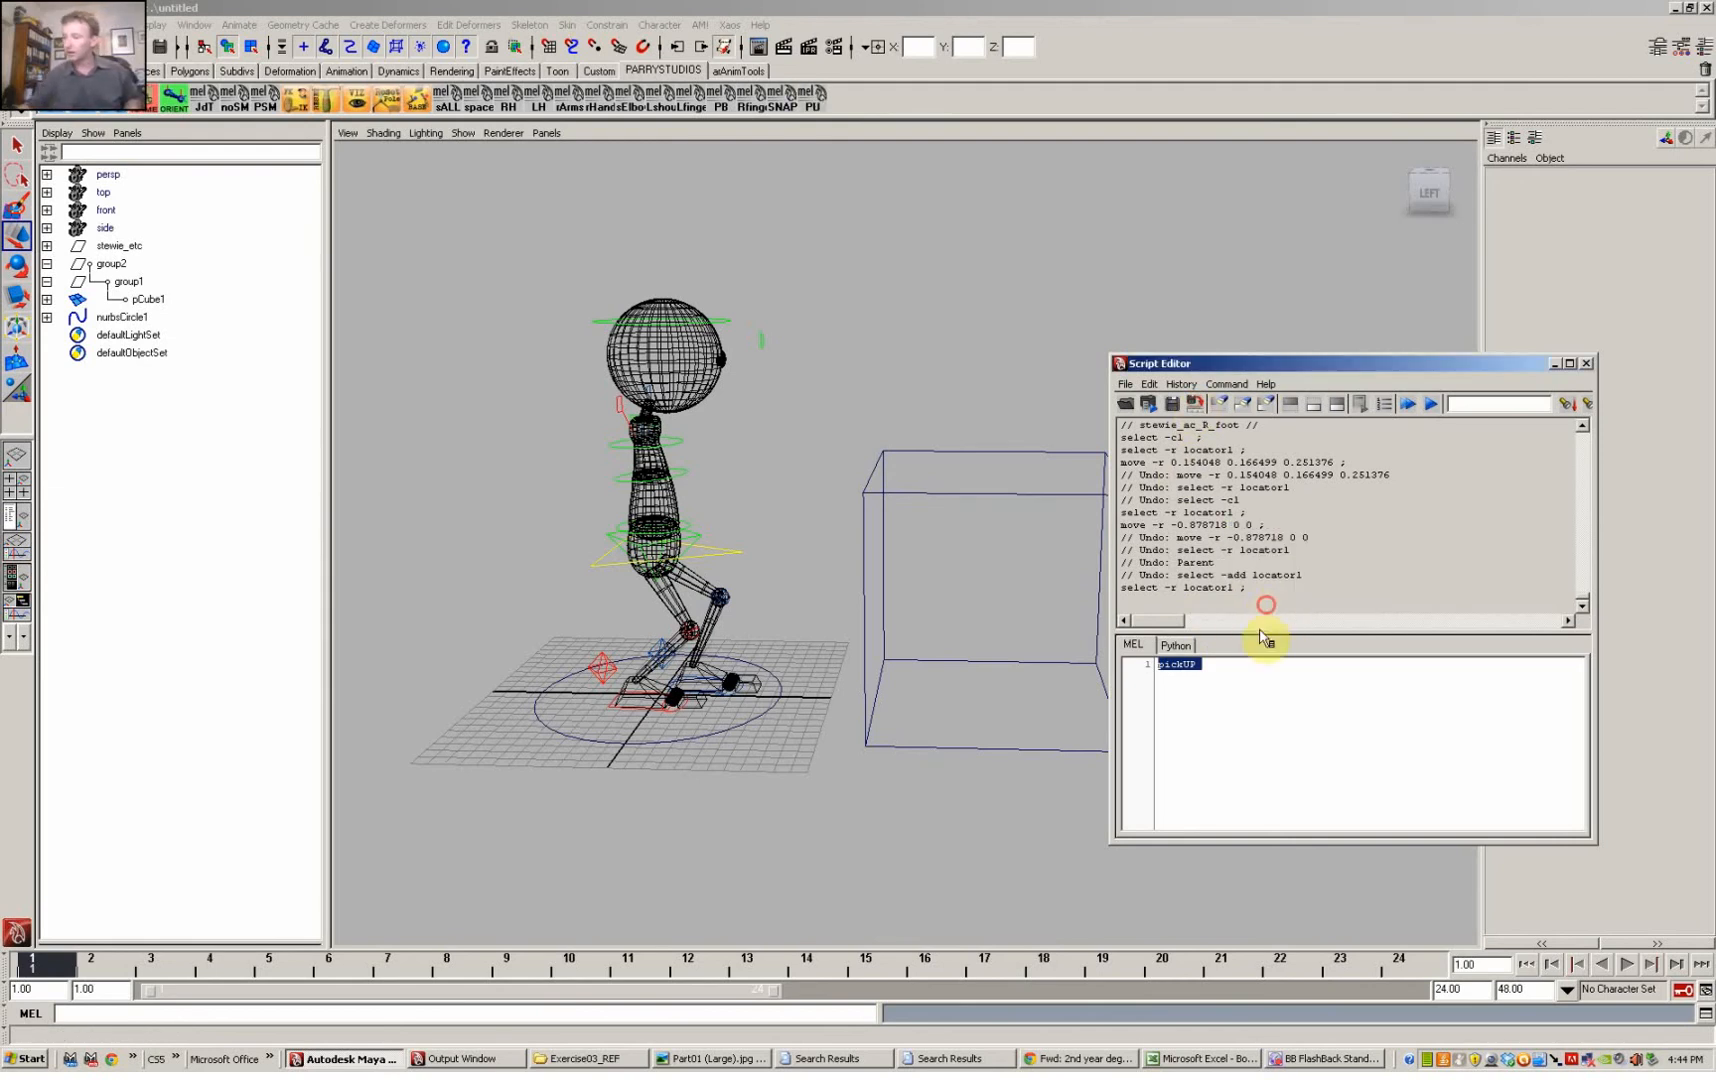
Step: Source another script from the AM folder, save the dropOFF command to the shelf as DO, and close the Script Editor
left_click(1148, 403)
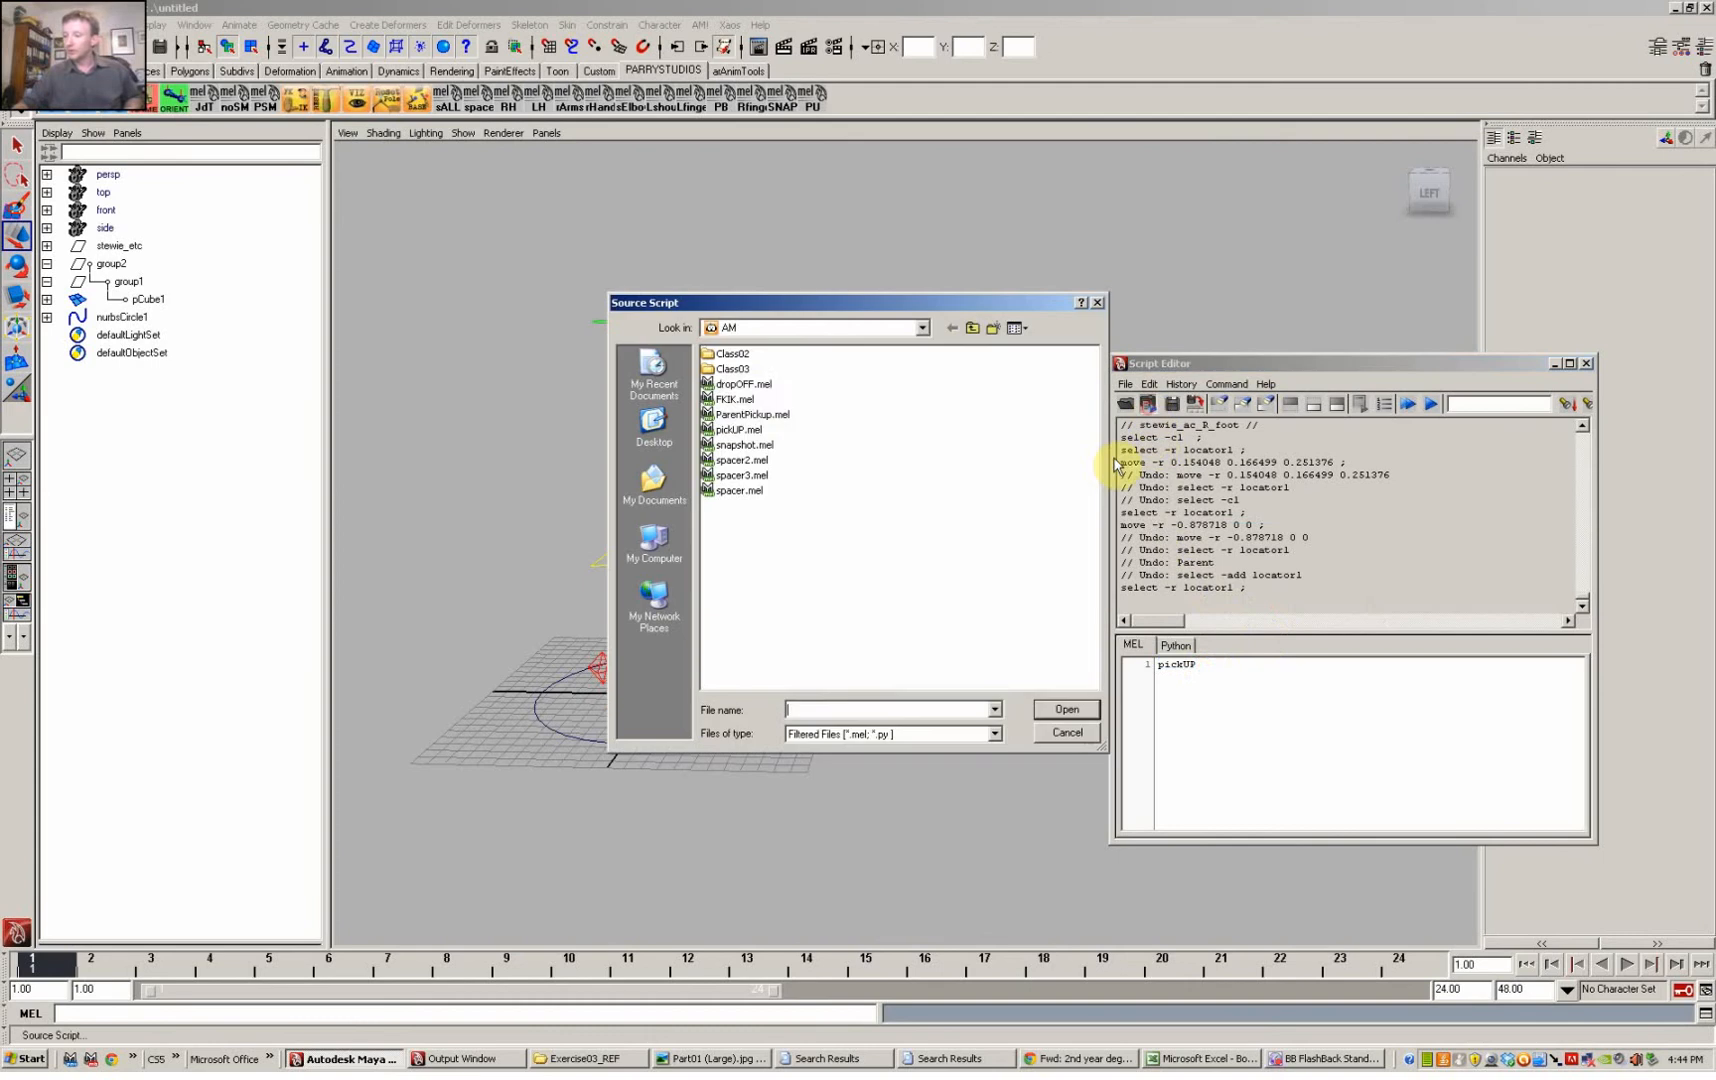
left_click(1058, 708)
left_click_drag(1209, 672, 1087, 668)
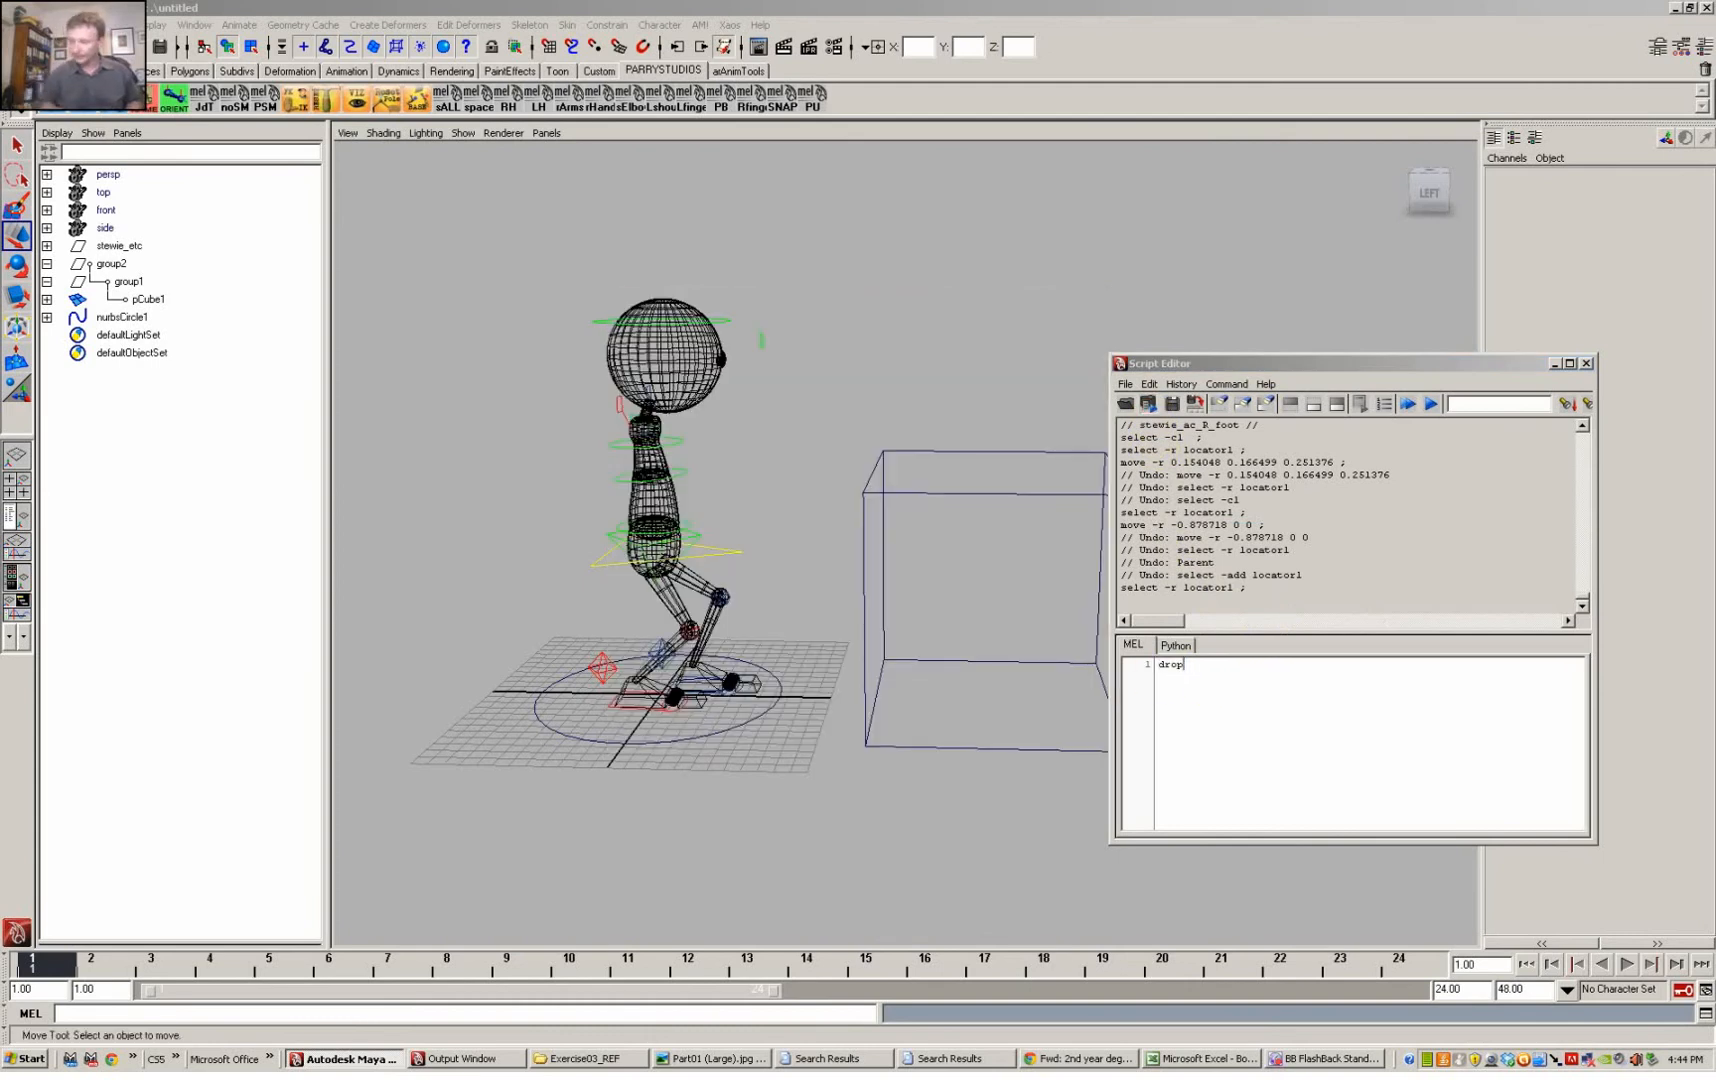
left_click(1195, 403)
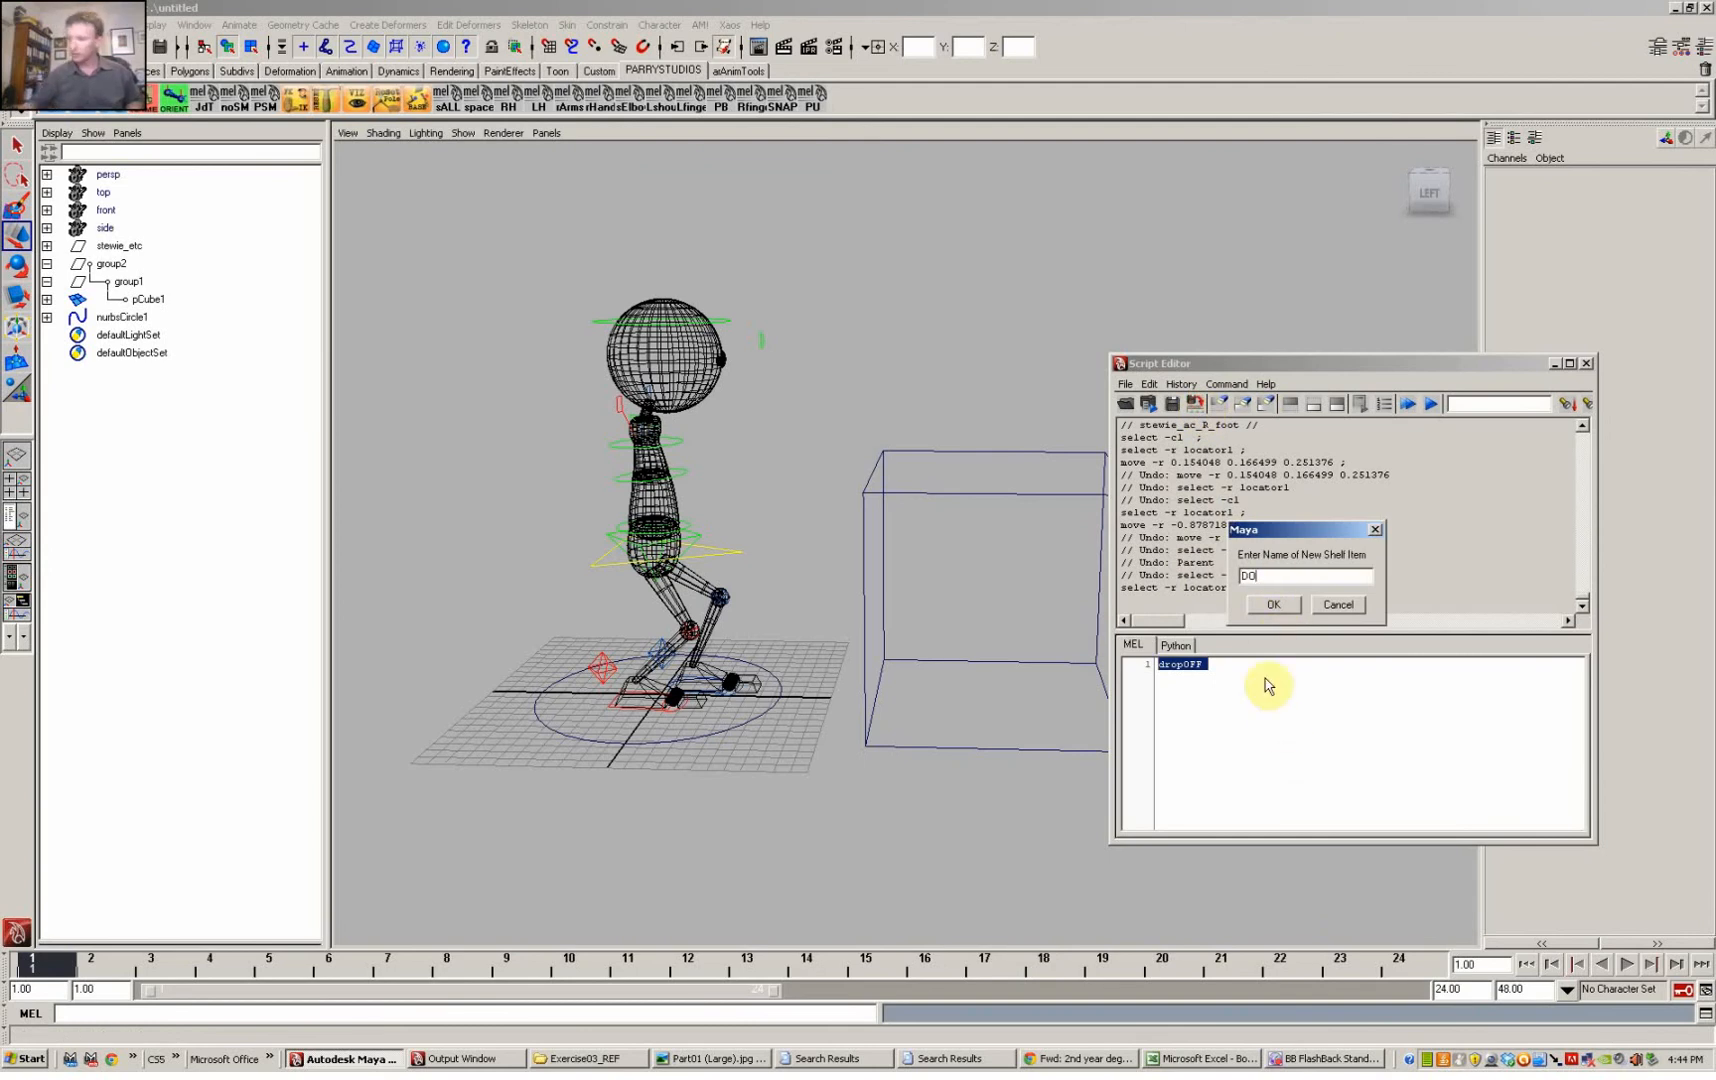
left_click(1276, 604)
left_click(1588, 364)
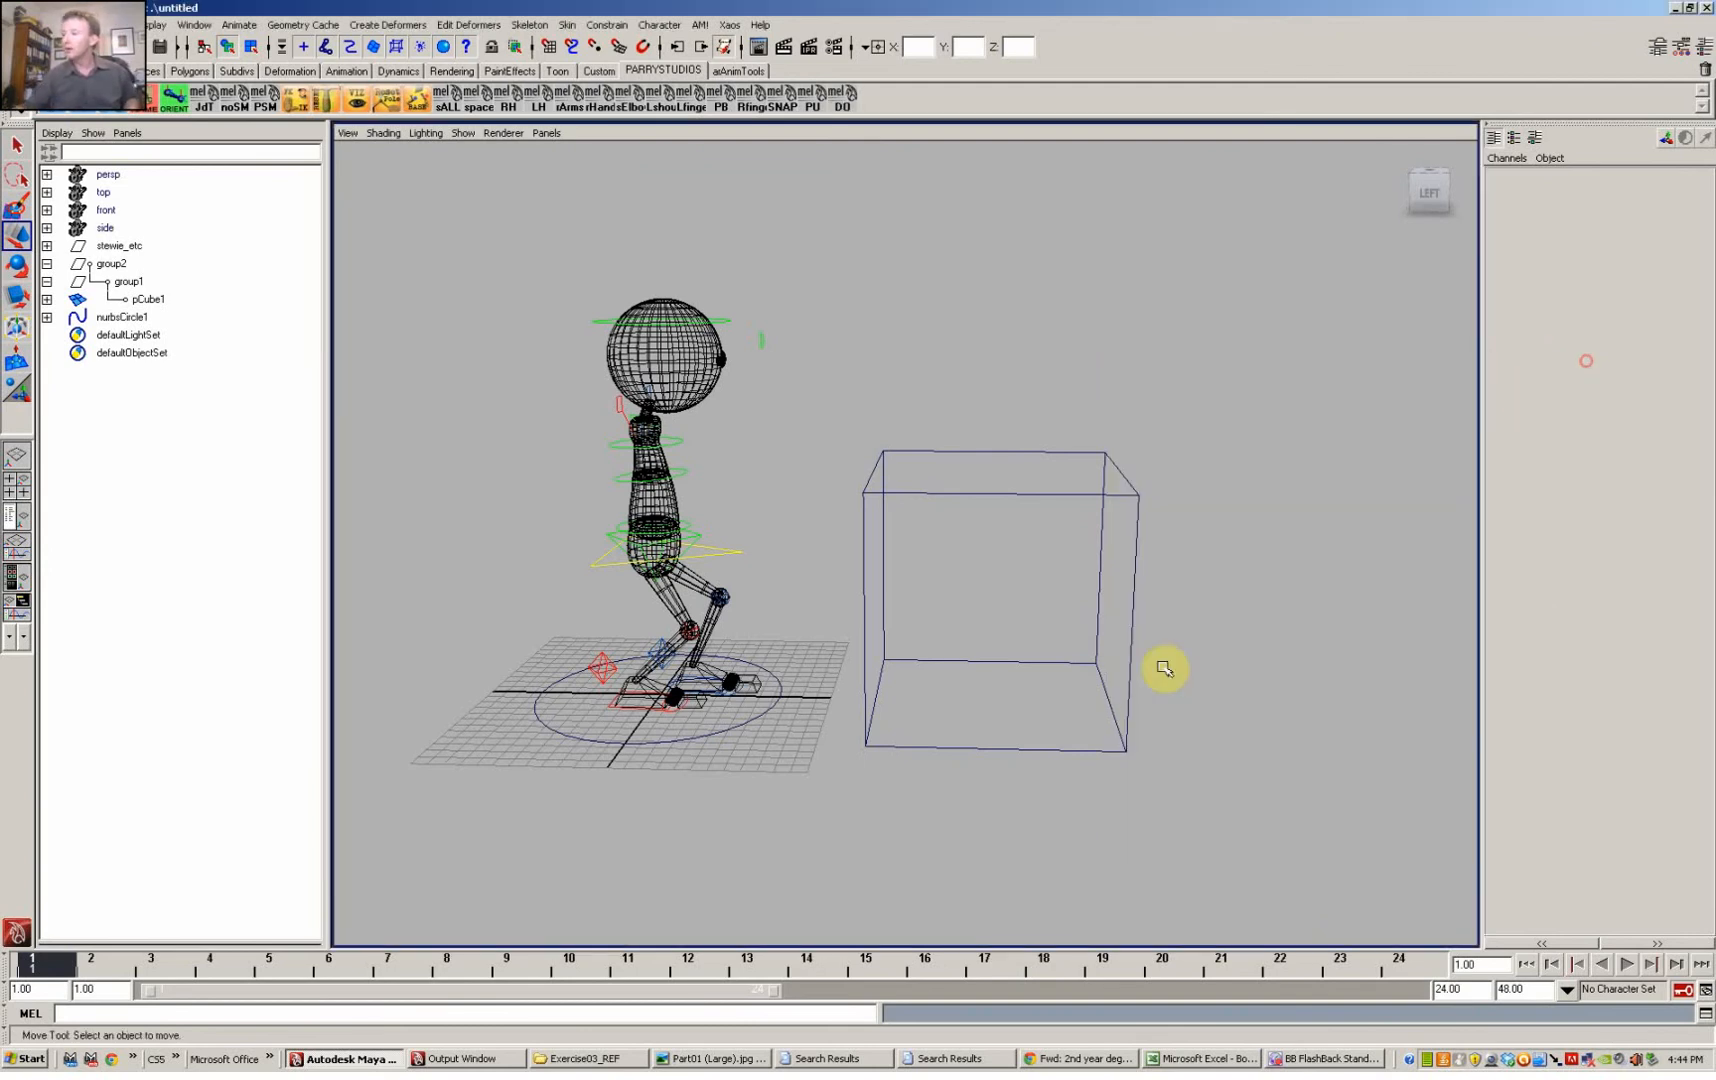
Step: Create a locator at the origin, between the character's feet
left_click_drag(1161, 666, 1084, 651, "alt")
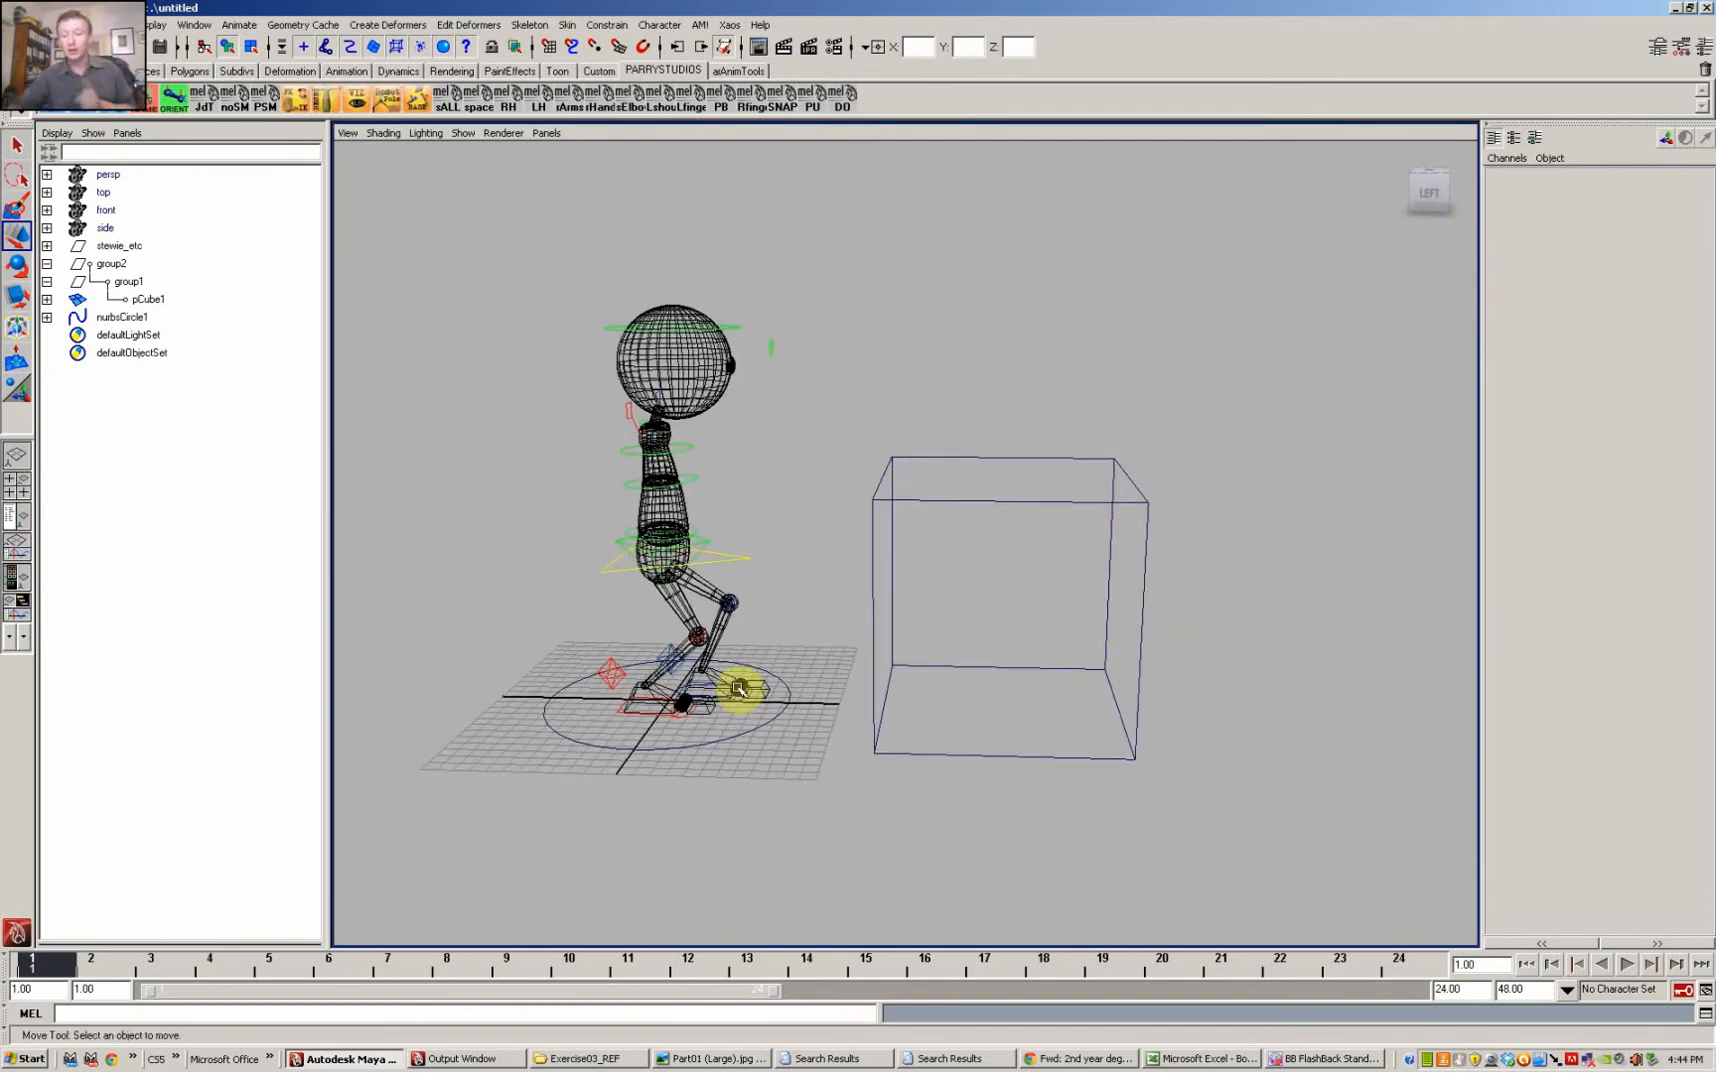
left_click_drag(773, 740, 1031, 490, "alt")
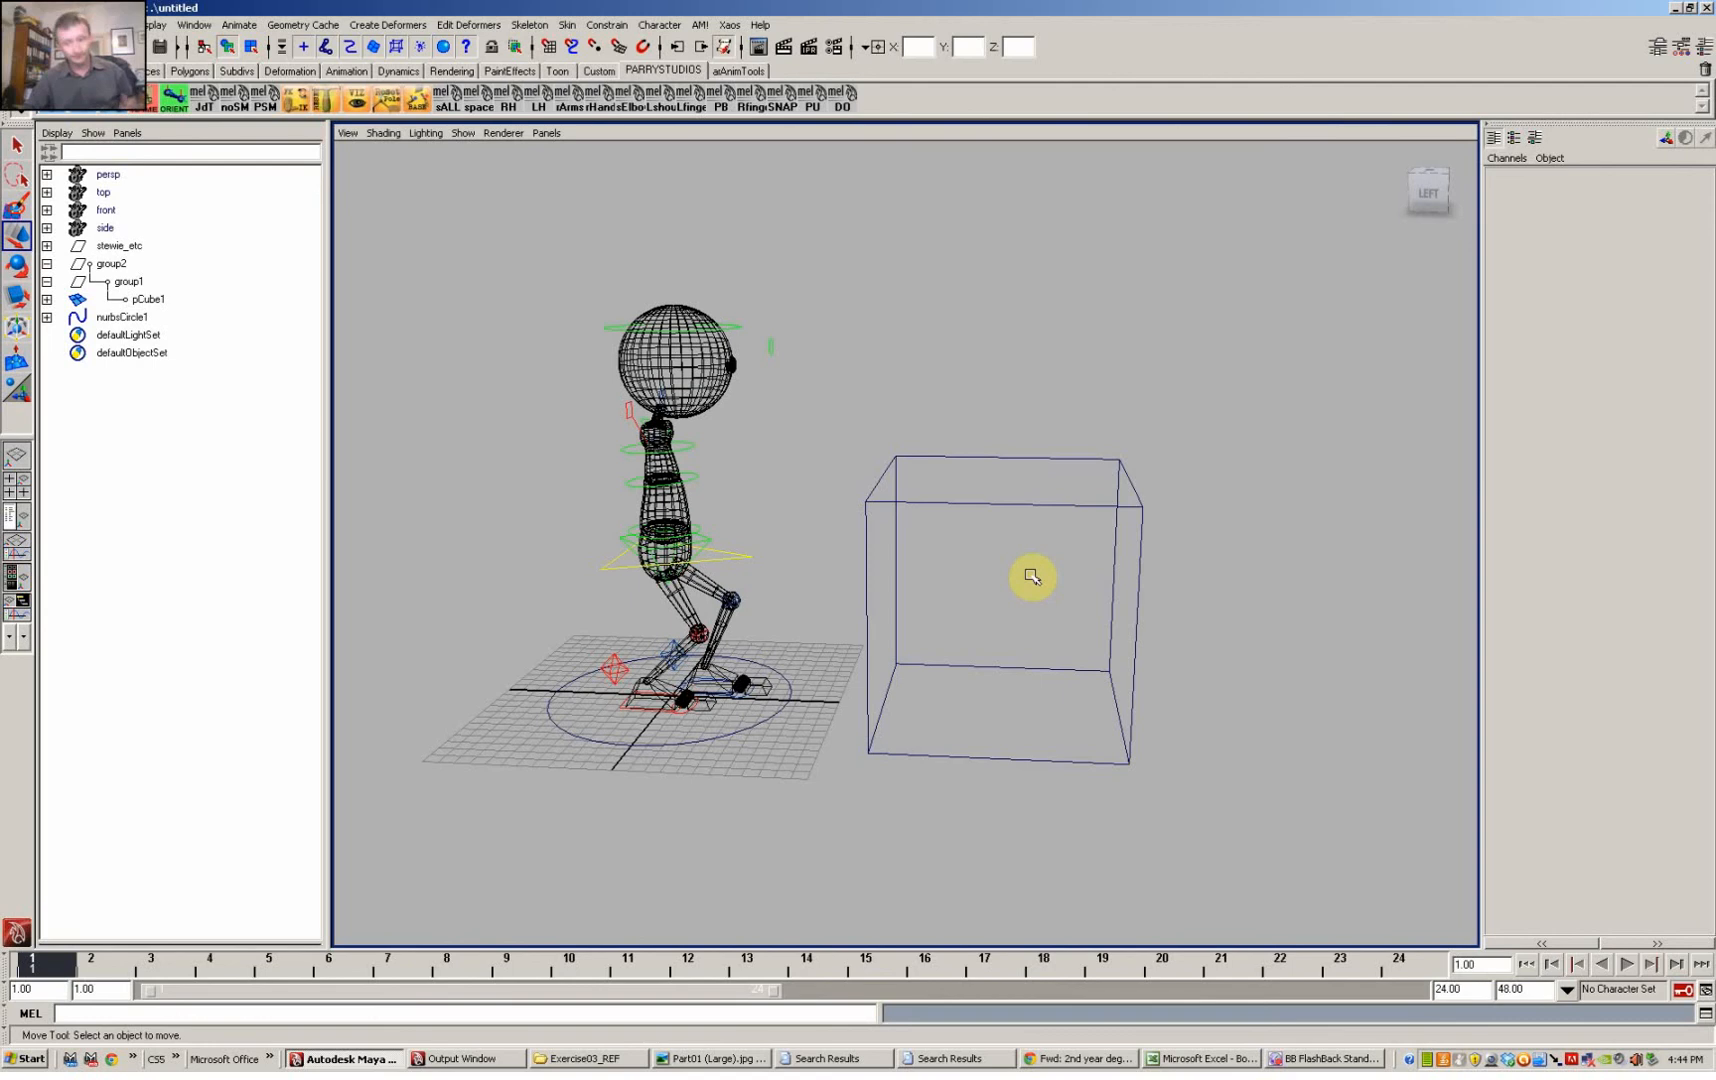
left_click_drag(800, 724, 816, 651, "alt")
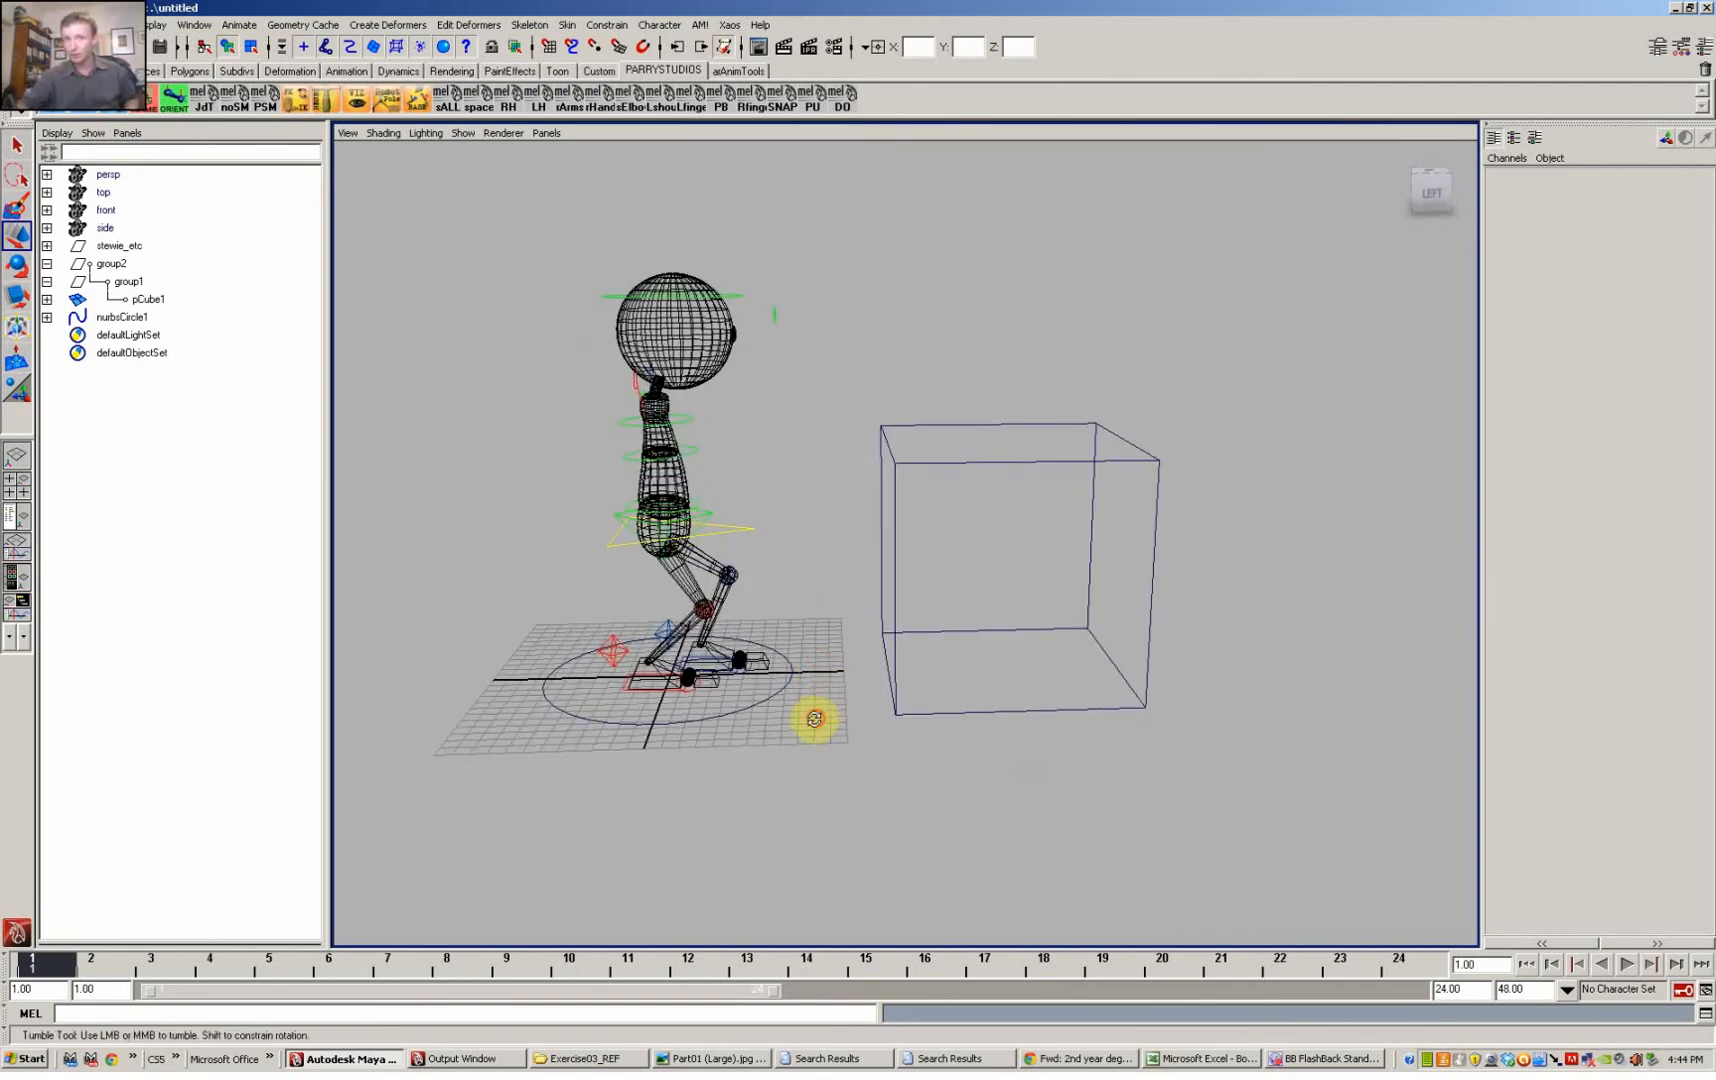
mouse_move(814, 718)
left_mouse_down("alt")
mouse_move(820, 743)
mouse_move(831, 697)
mouse_move(830, 716)
left_mouse_up("alt")
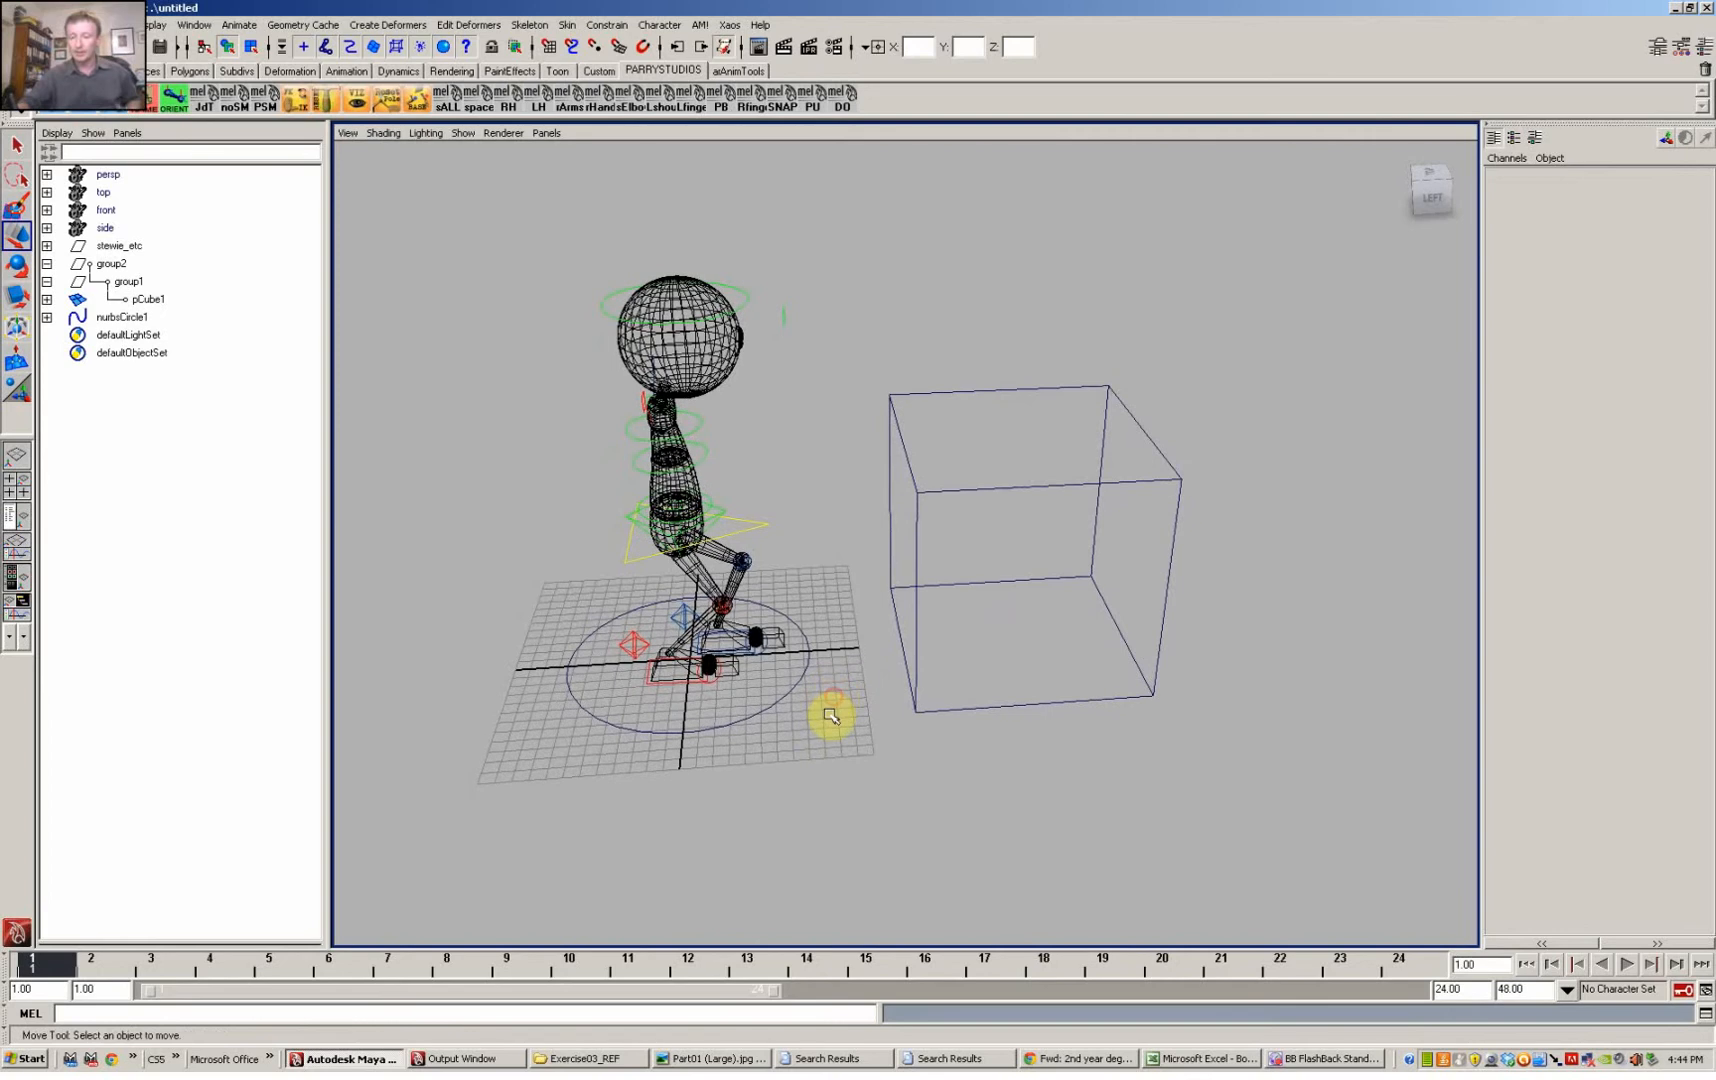
key("space")
left_click_drag(744, 604, 750, 630)
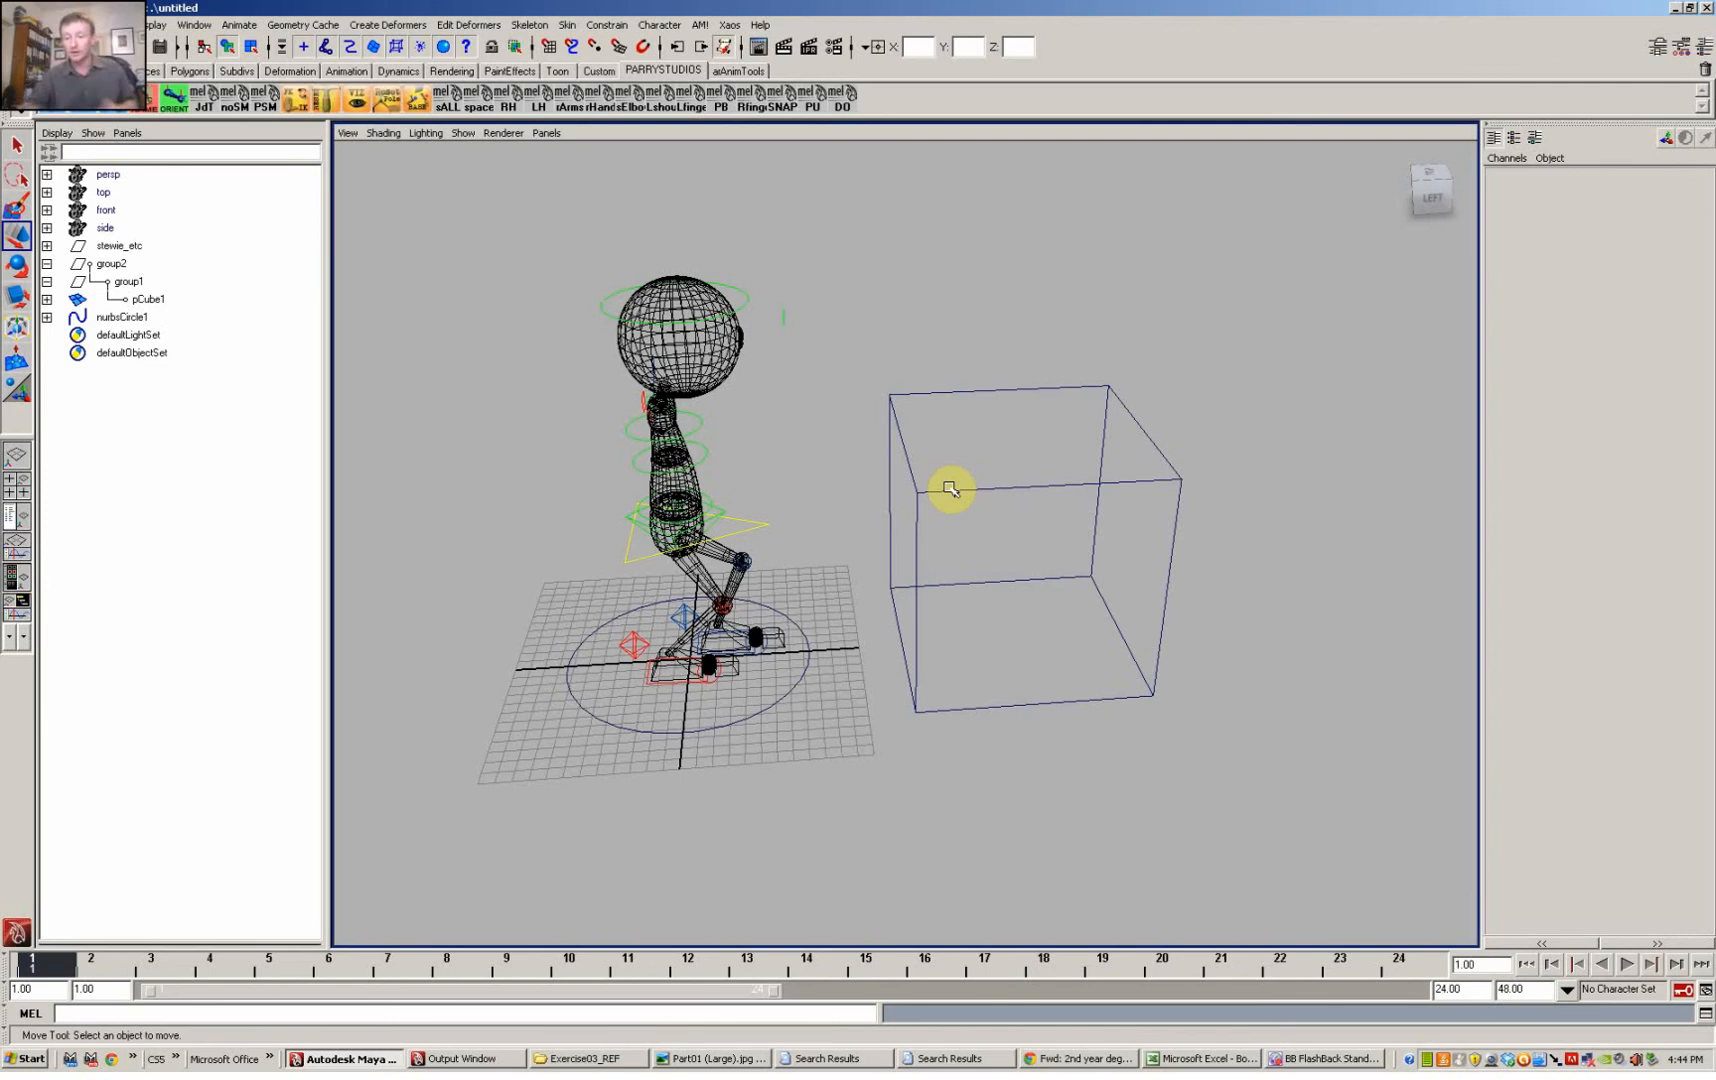
key("space")
left_click_drag(684, 641, 748, 884)
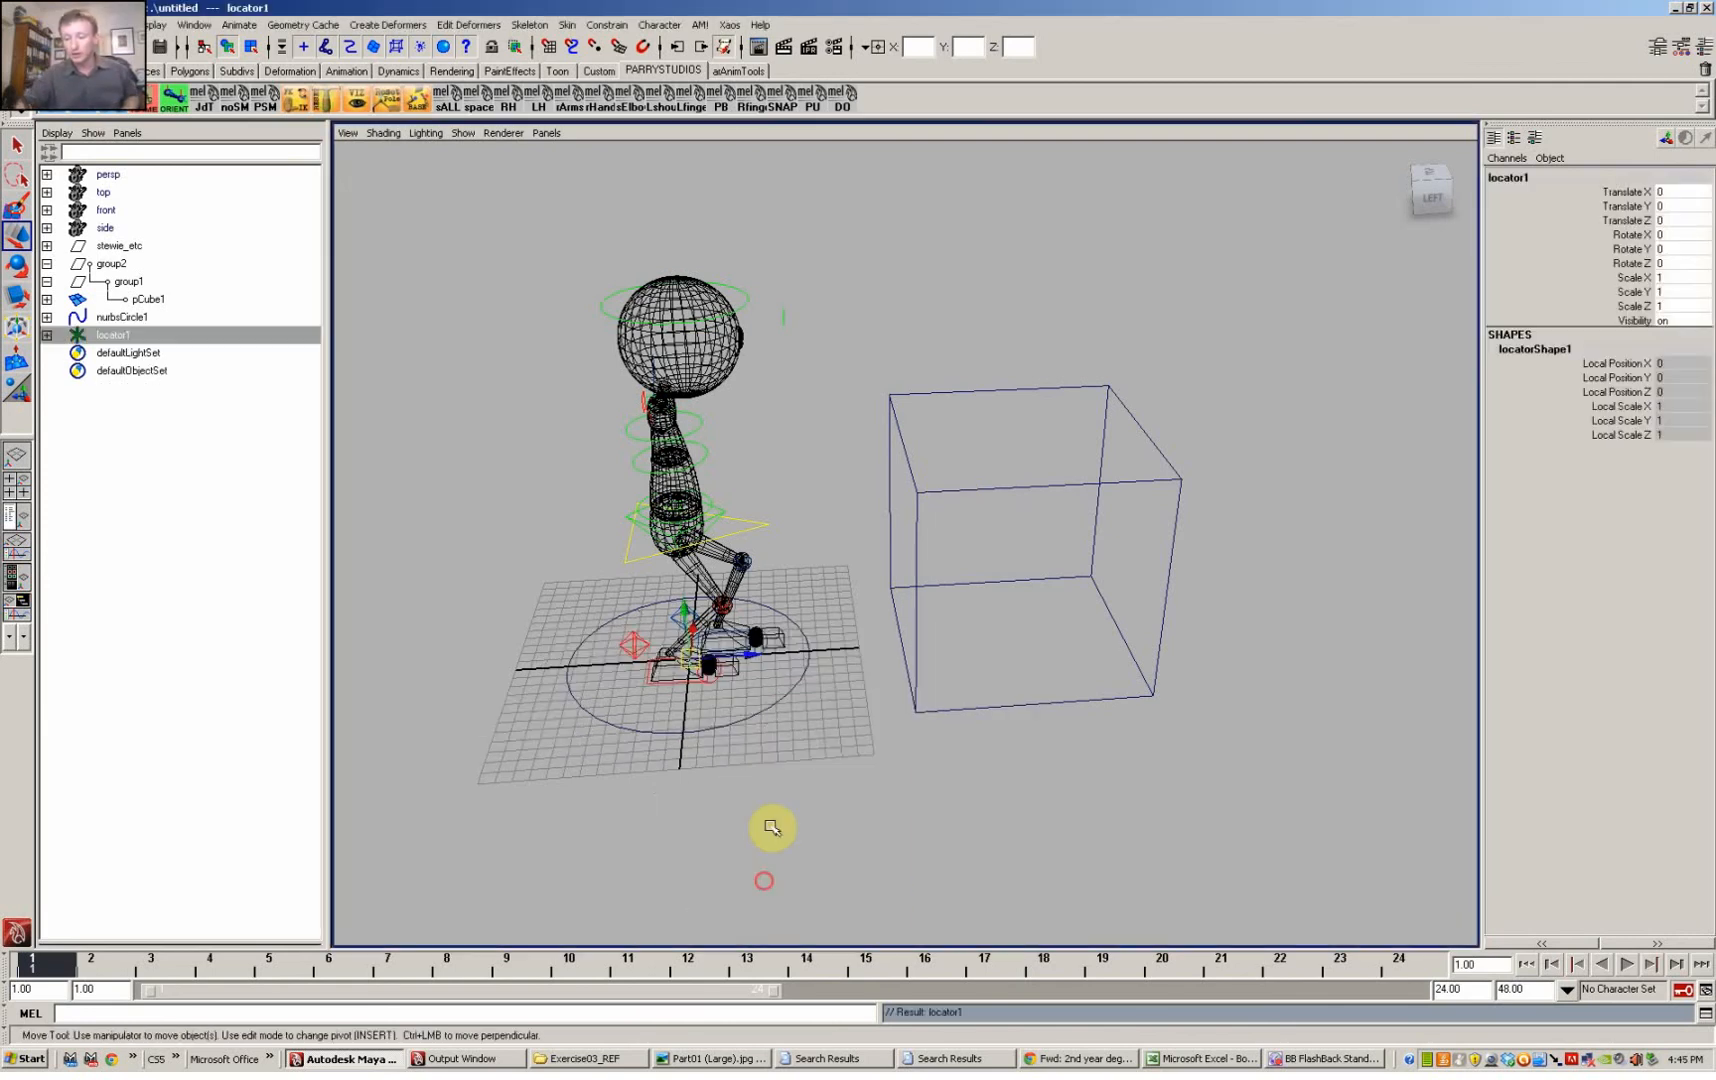
Step: Move the locator to Translate X -1.223, under the right foot, and inspect its height in the side view
left_click_drag(858, 747, 996, 651, "alt")
right_click_drag(996, 651, 1119, 666, "alt")
left_click_drag(1119, 666, 1051, 520, "alt")
right_click_drag(1051, 520, 1149, 594, "alt")
mouse_move(785, 563)
left_mouse_down()
mouse_move(768, 585)
mouse_move(795, 590)
left_mouse_up()
left_click_drag(795, 590, 955, 612, "alt")
key("space")
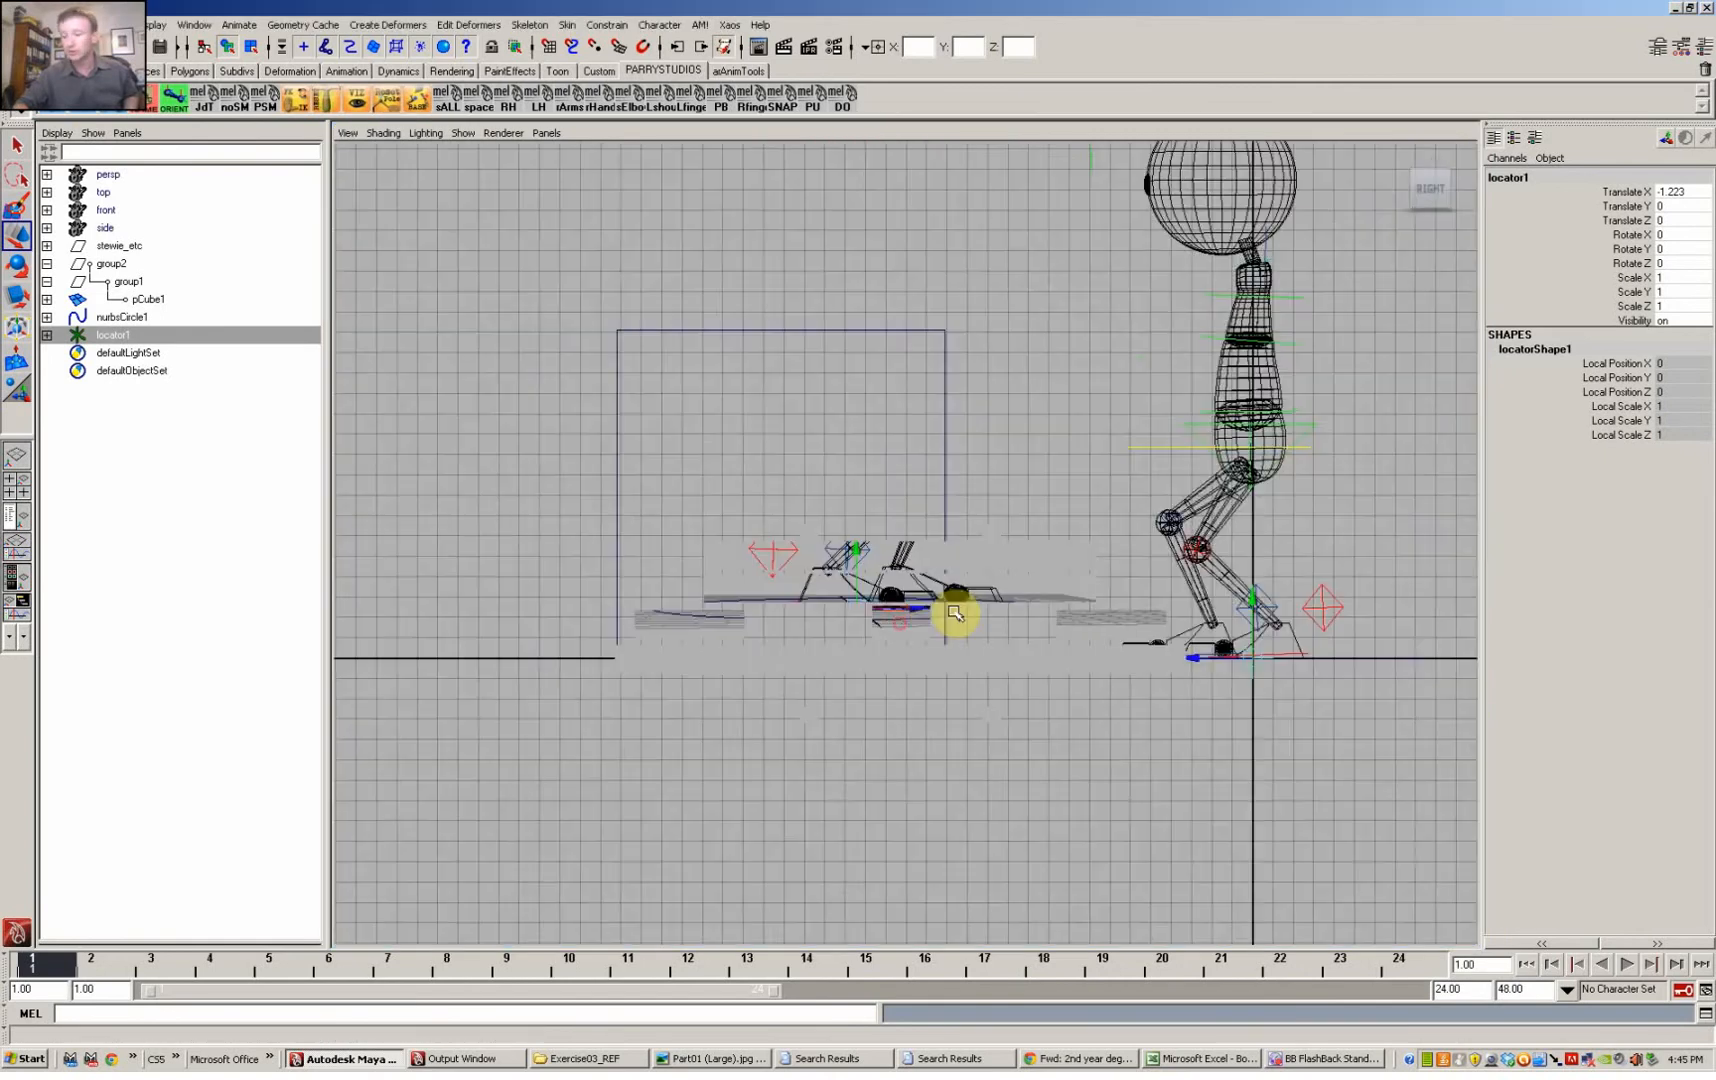
middle_click_drag(977, 638, 896, 645, "alt")
right_click_drag(1153, 646, 1367, 674, "alt")
middle_click_drag(1292, 668, 974, 606, "alt")
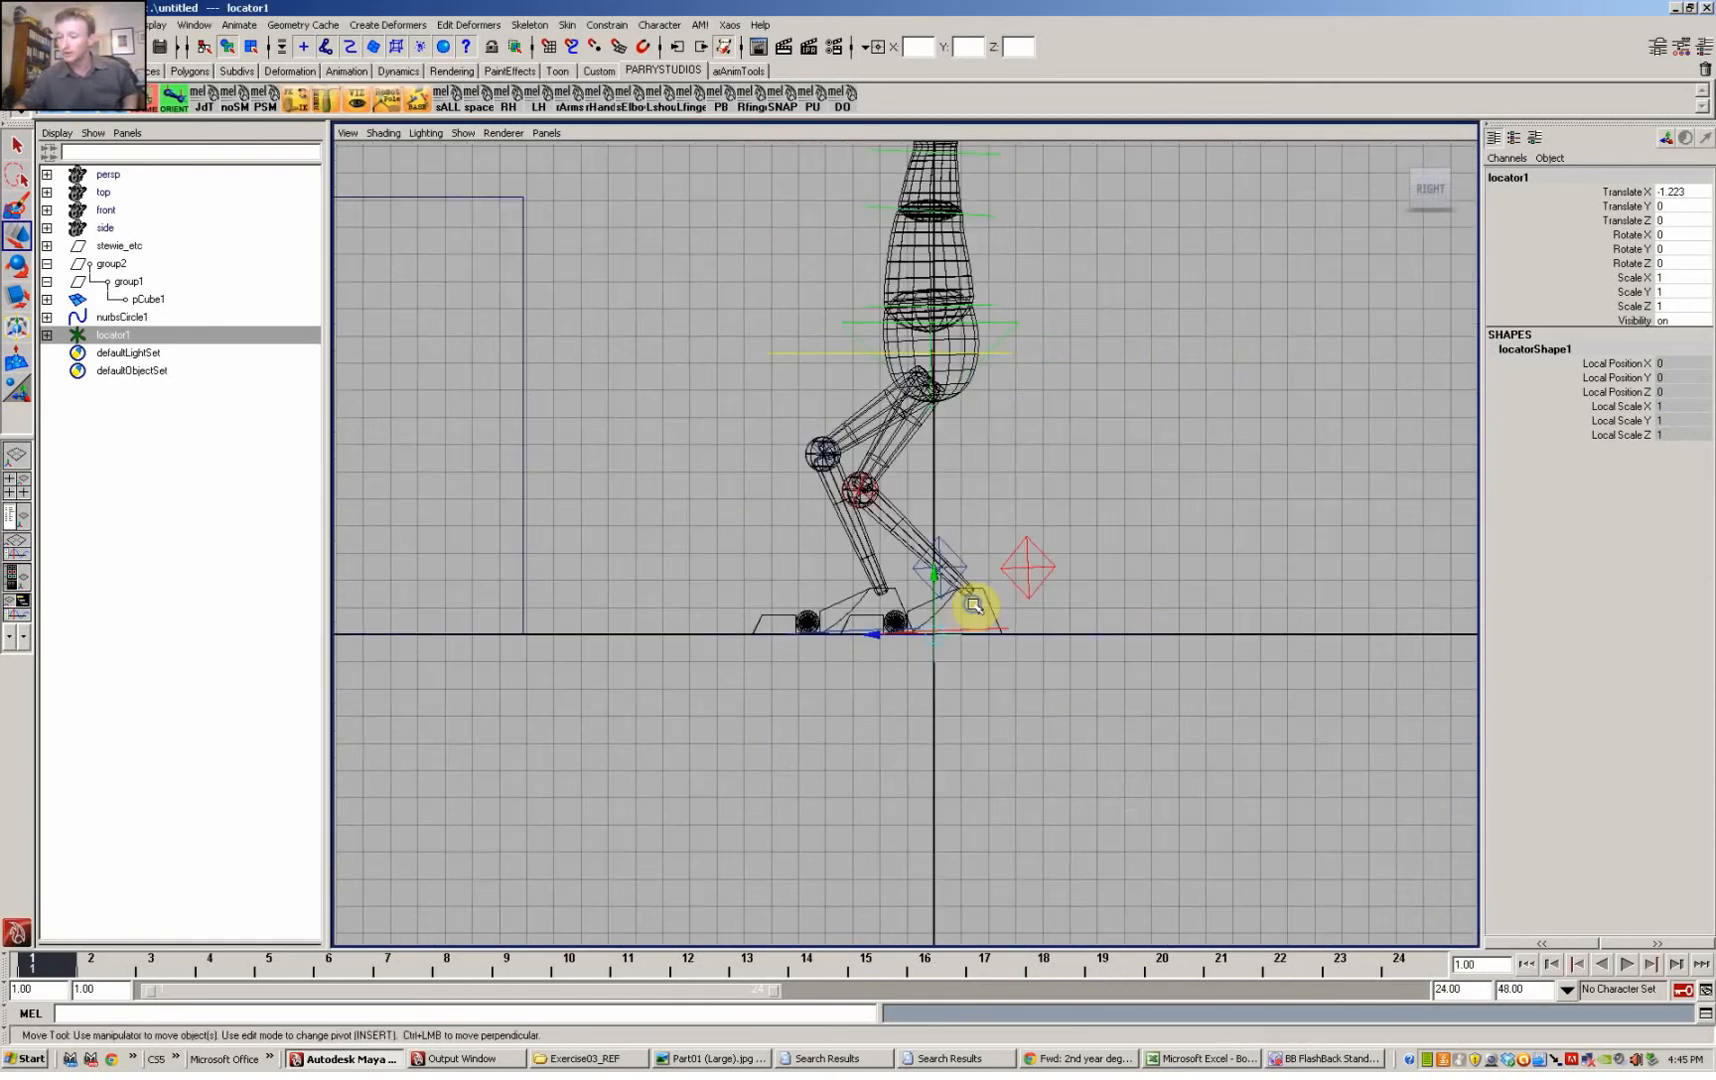
right_click_drag(973, 605, 1019, 651, "alt")
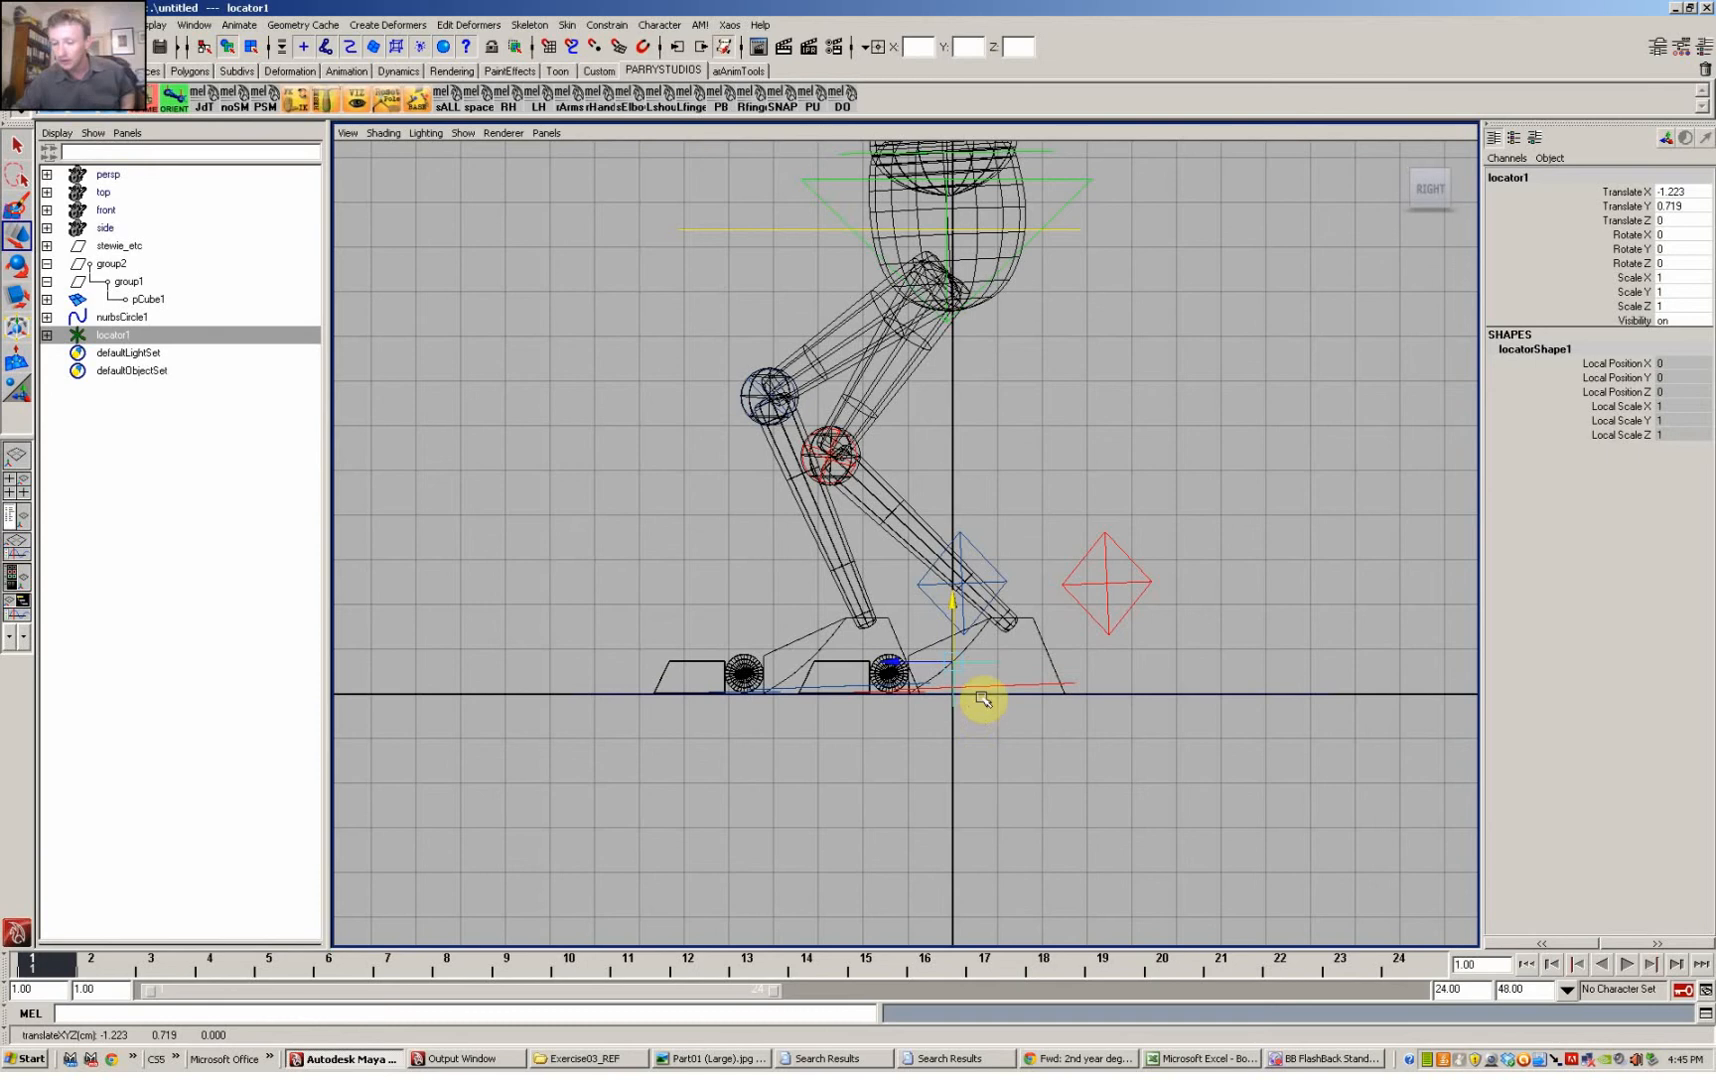
Step: Select the character's right foot control and try moving it upward
left_click(1105, 580)
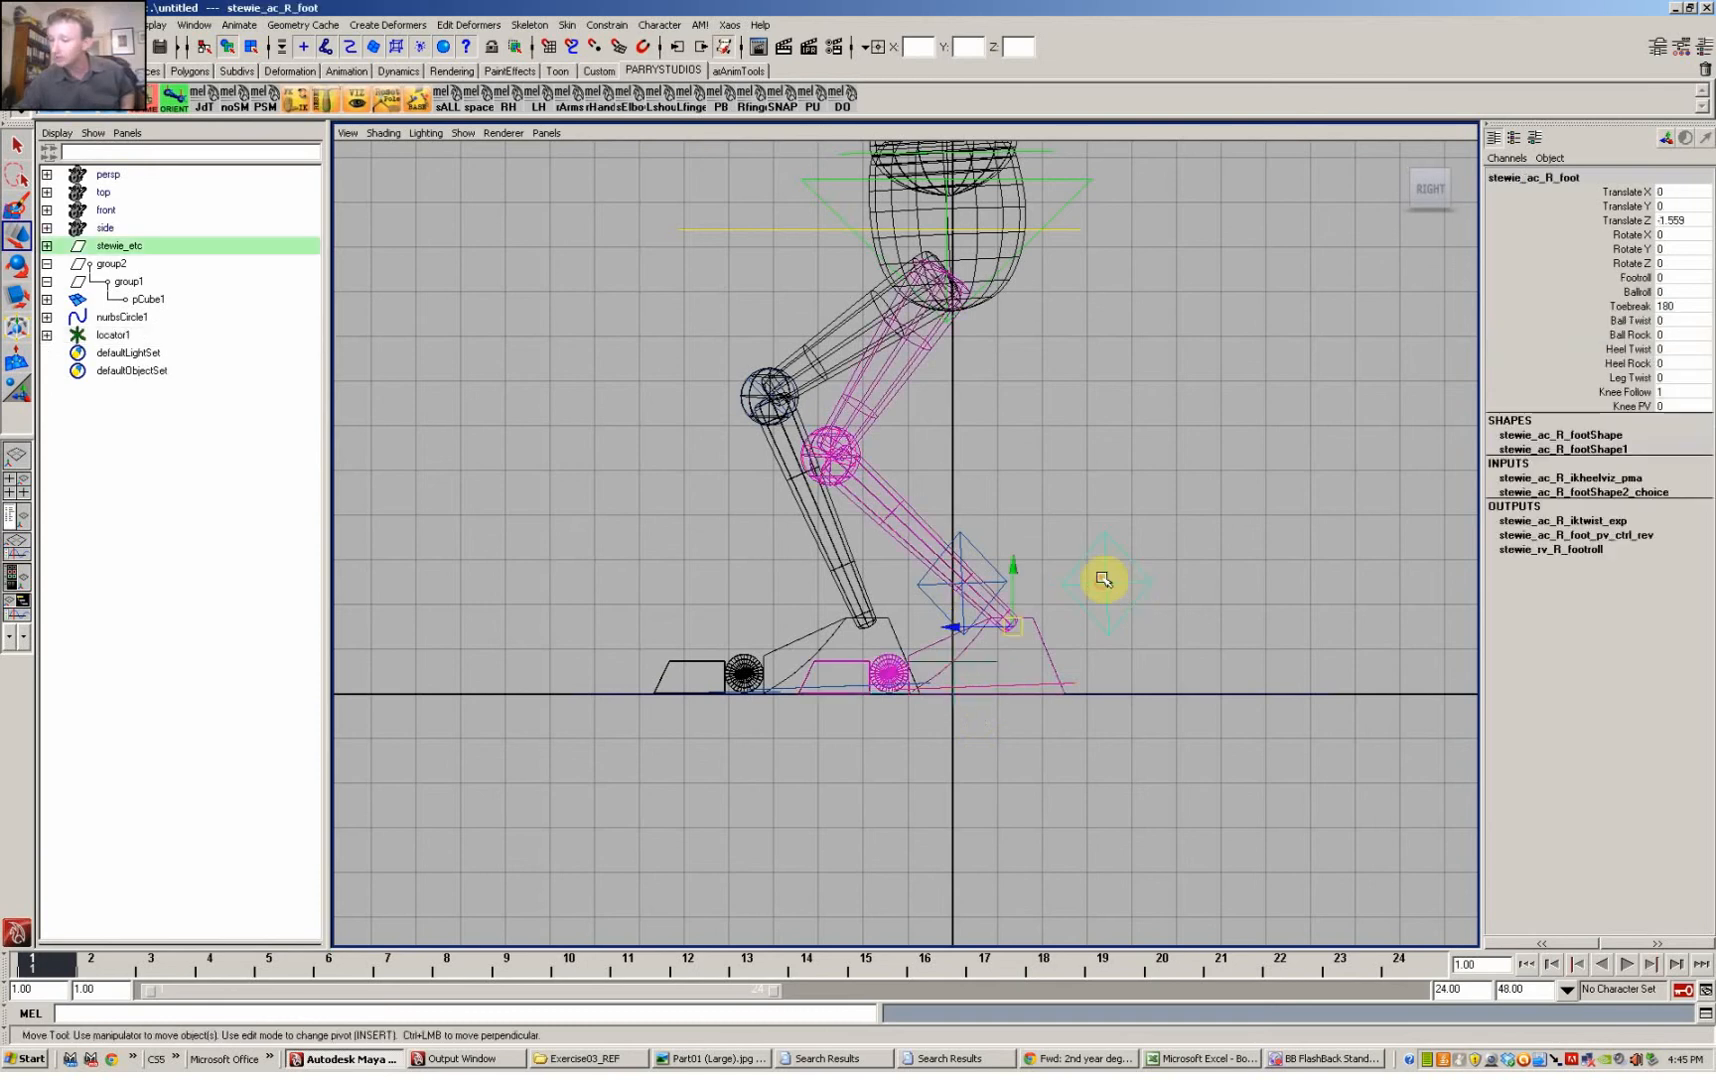
left_click(1678, 221)
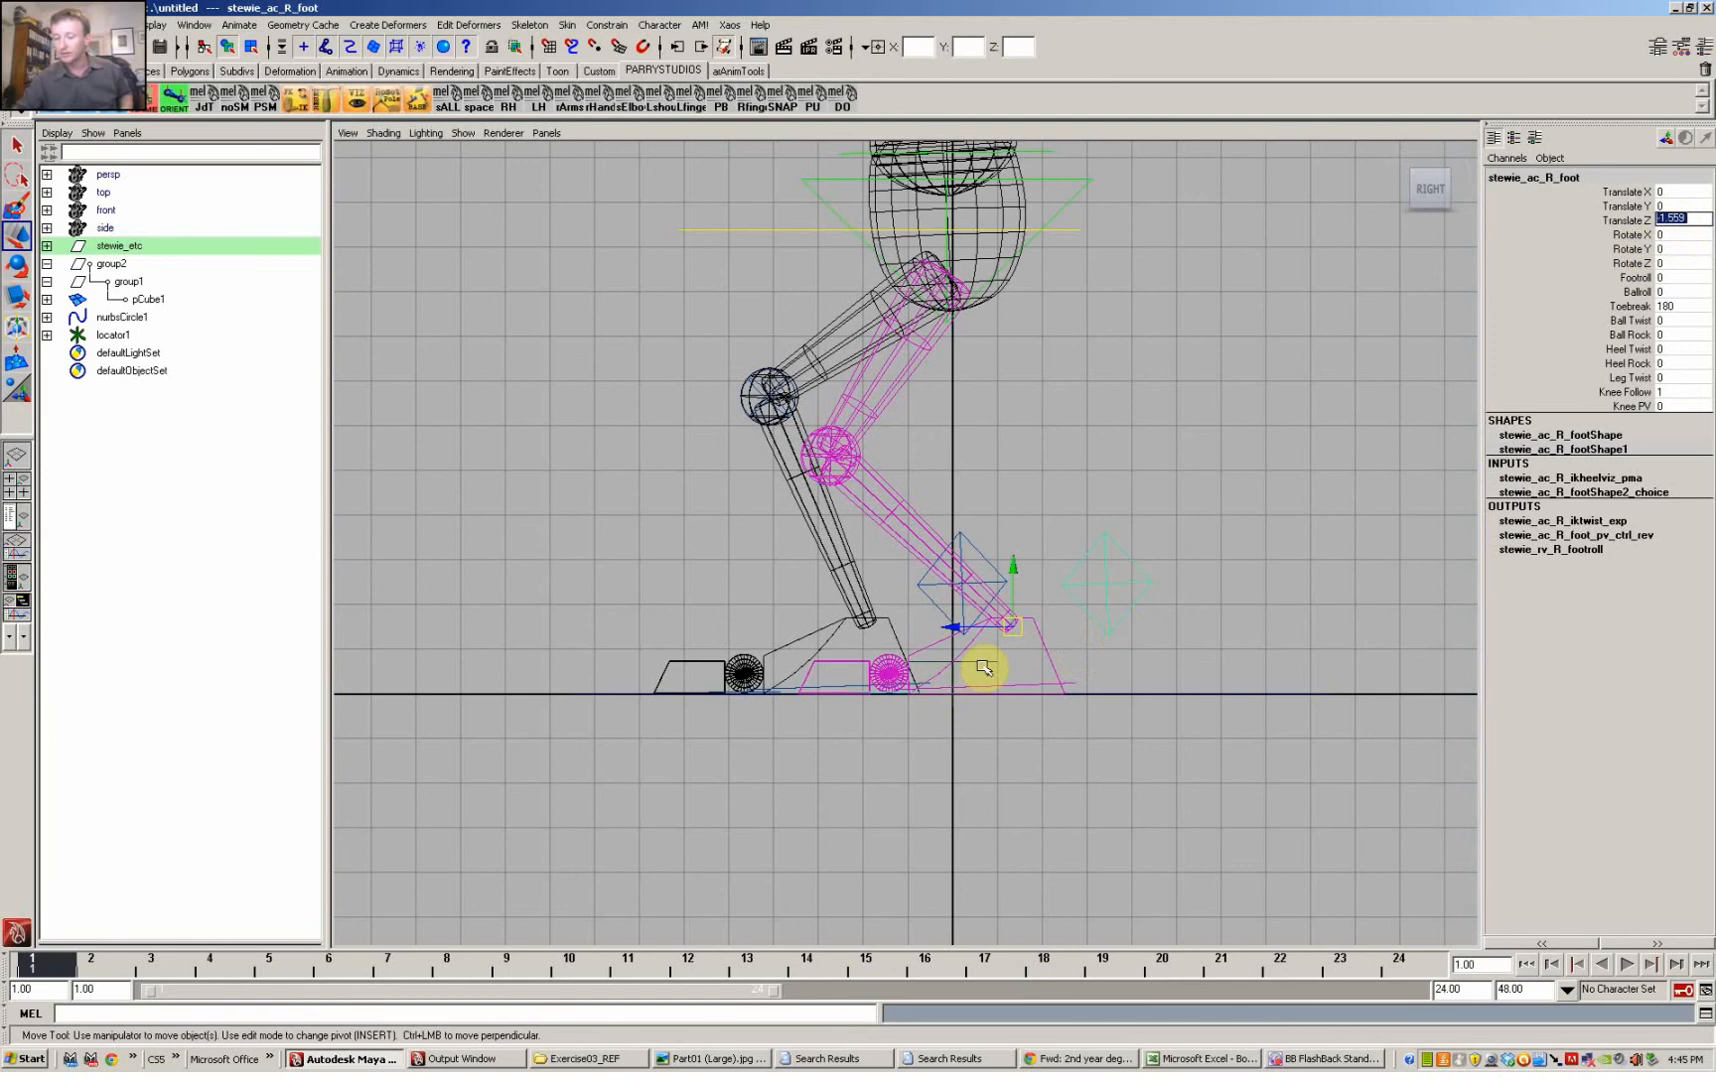
left_click_drag(1017, 590, 1016, 584)
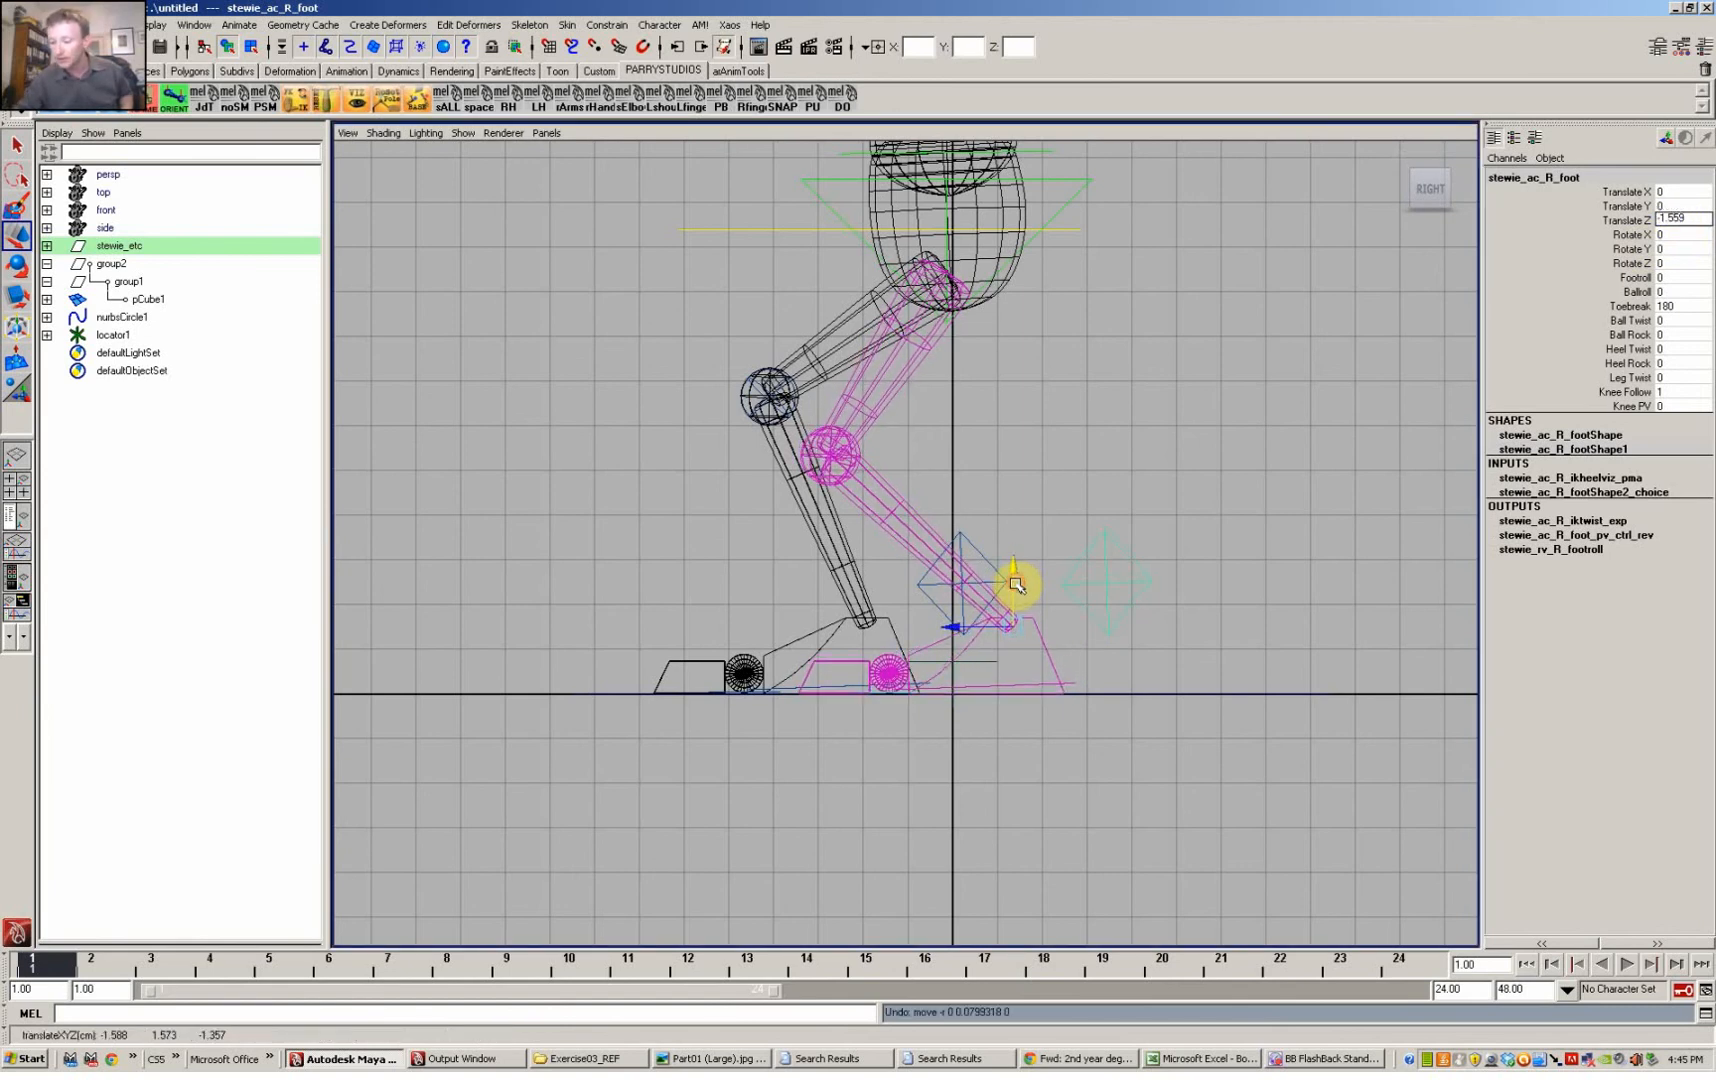
Step: Duplicate the locator and move the copy forward to Translate Z 3.717, beneath the ball of the front foot
left_click(962, 648)
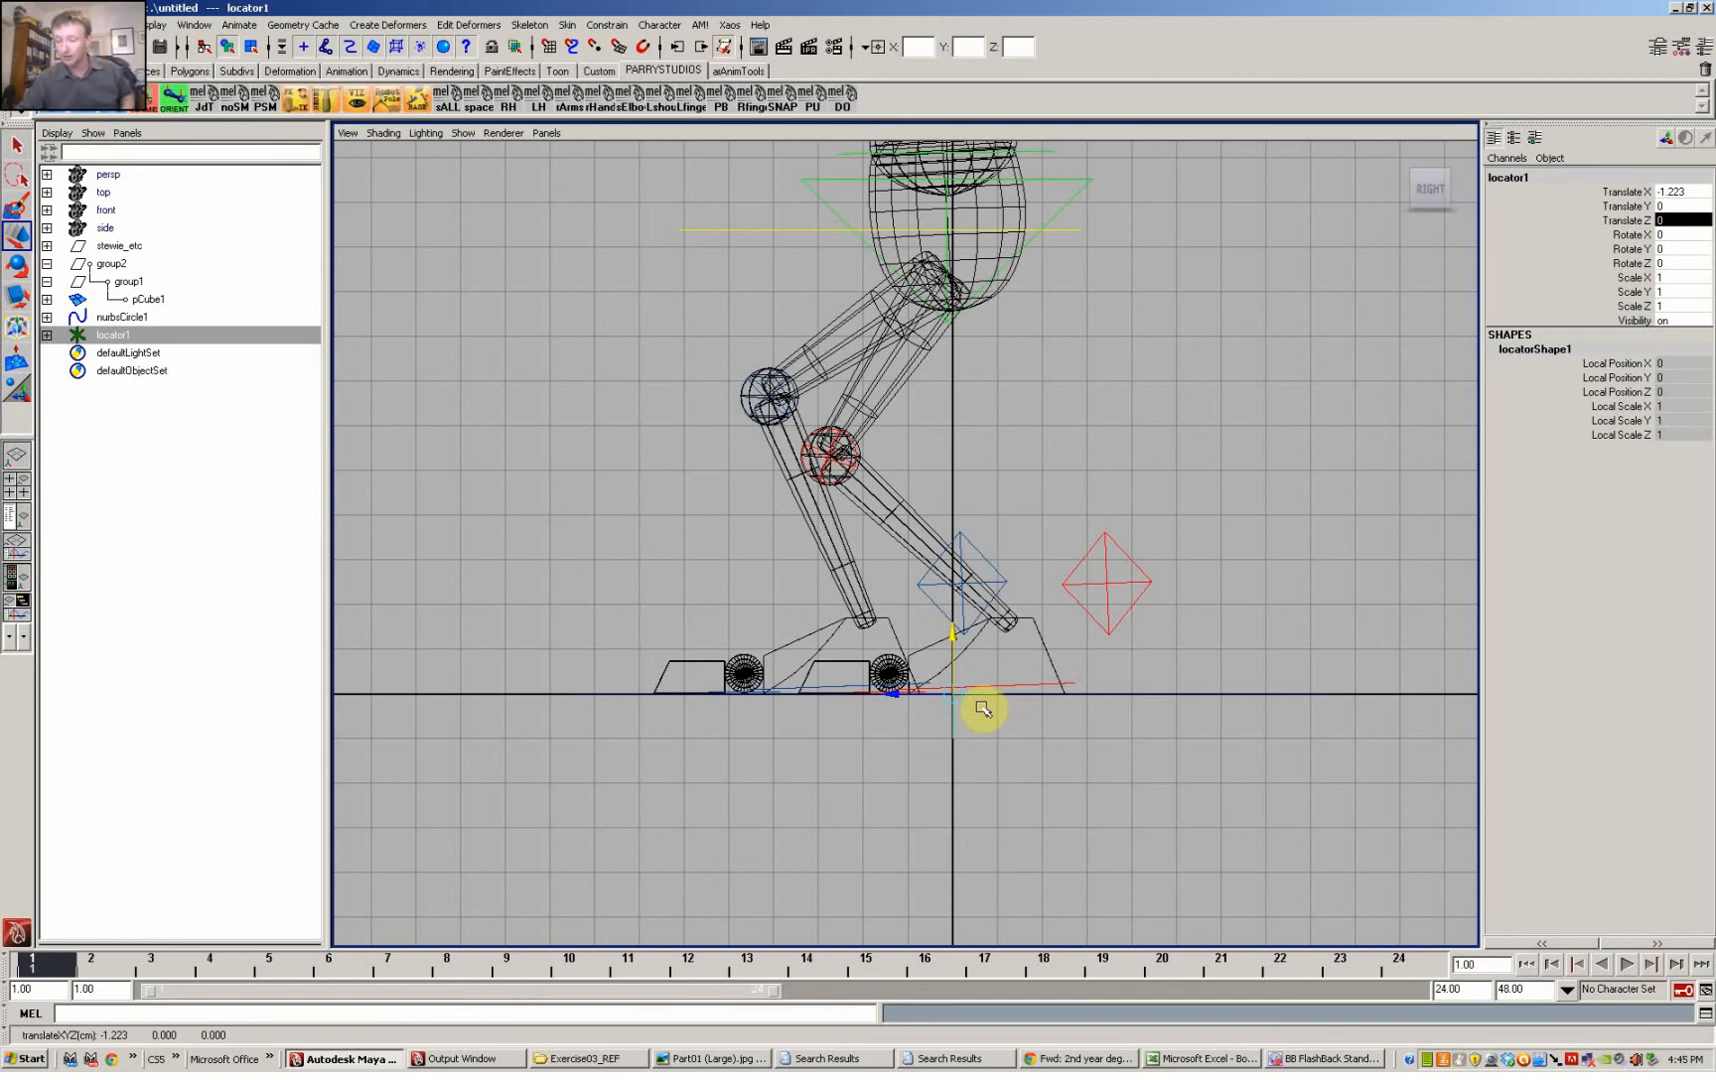
key("ctrl+d")
left_click_drag(927, 701, 765, 684)
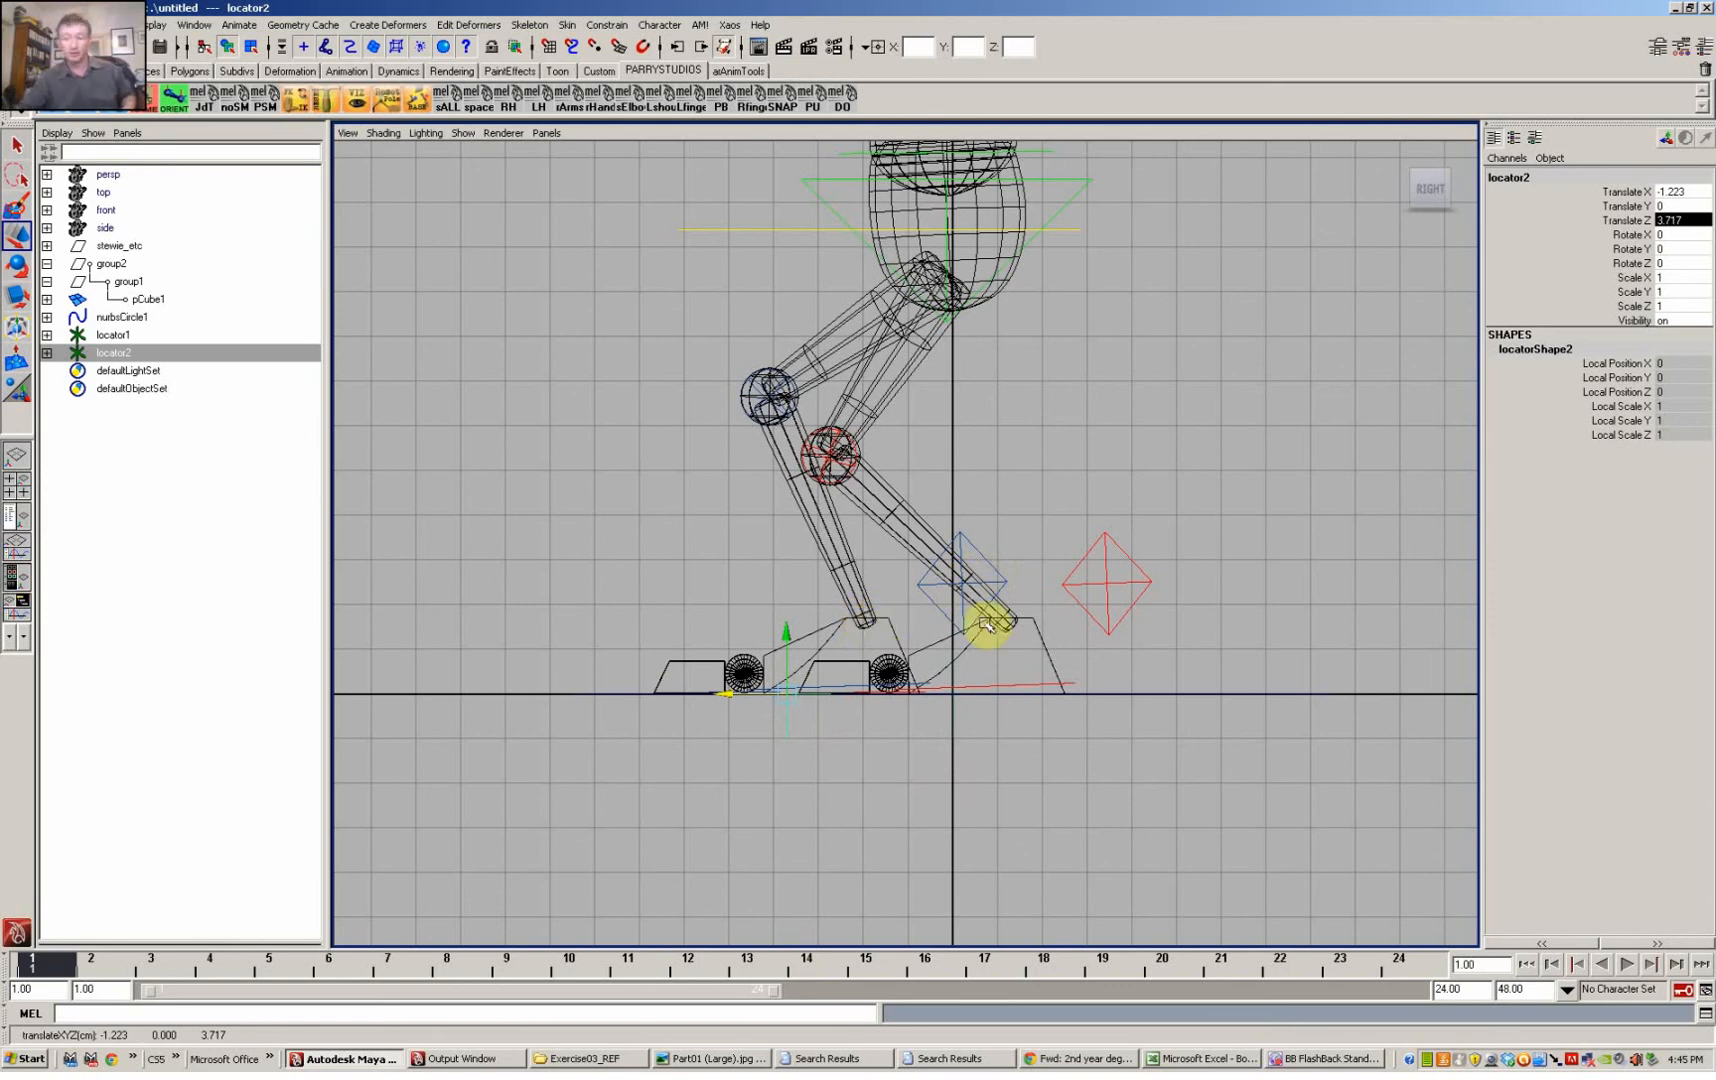
Step: Return to the perspective view and move the duplicated locator sideways to Translate X 1.868, under the left foot
key("space")
left_click_drag(1089, 676, 1090, 668)
left_click_drag(1096, 690, 1095, 774, "alt")
right_click_drag(1069, 728, 1175, 700, "alt")
left_click_drag(1088, 714, 1007, 647, "alt")
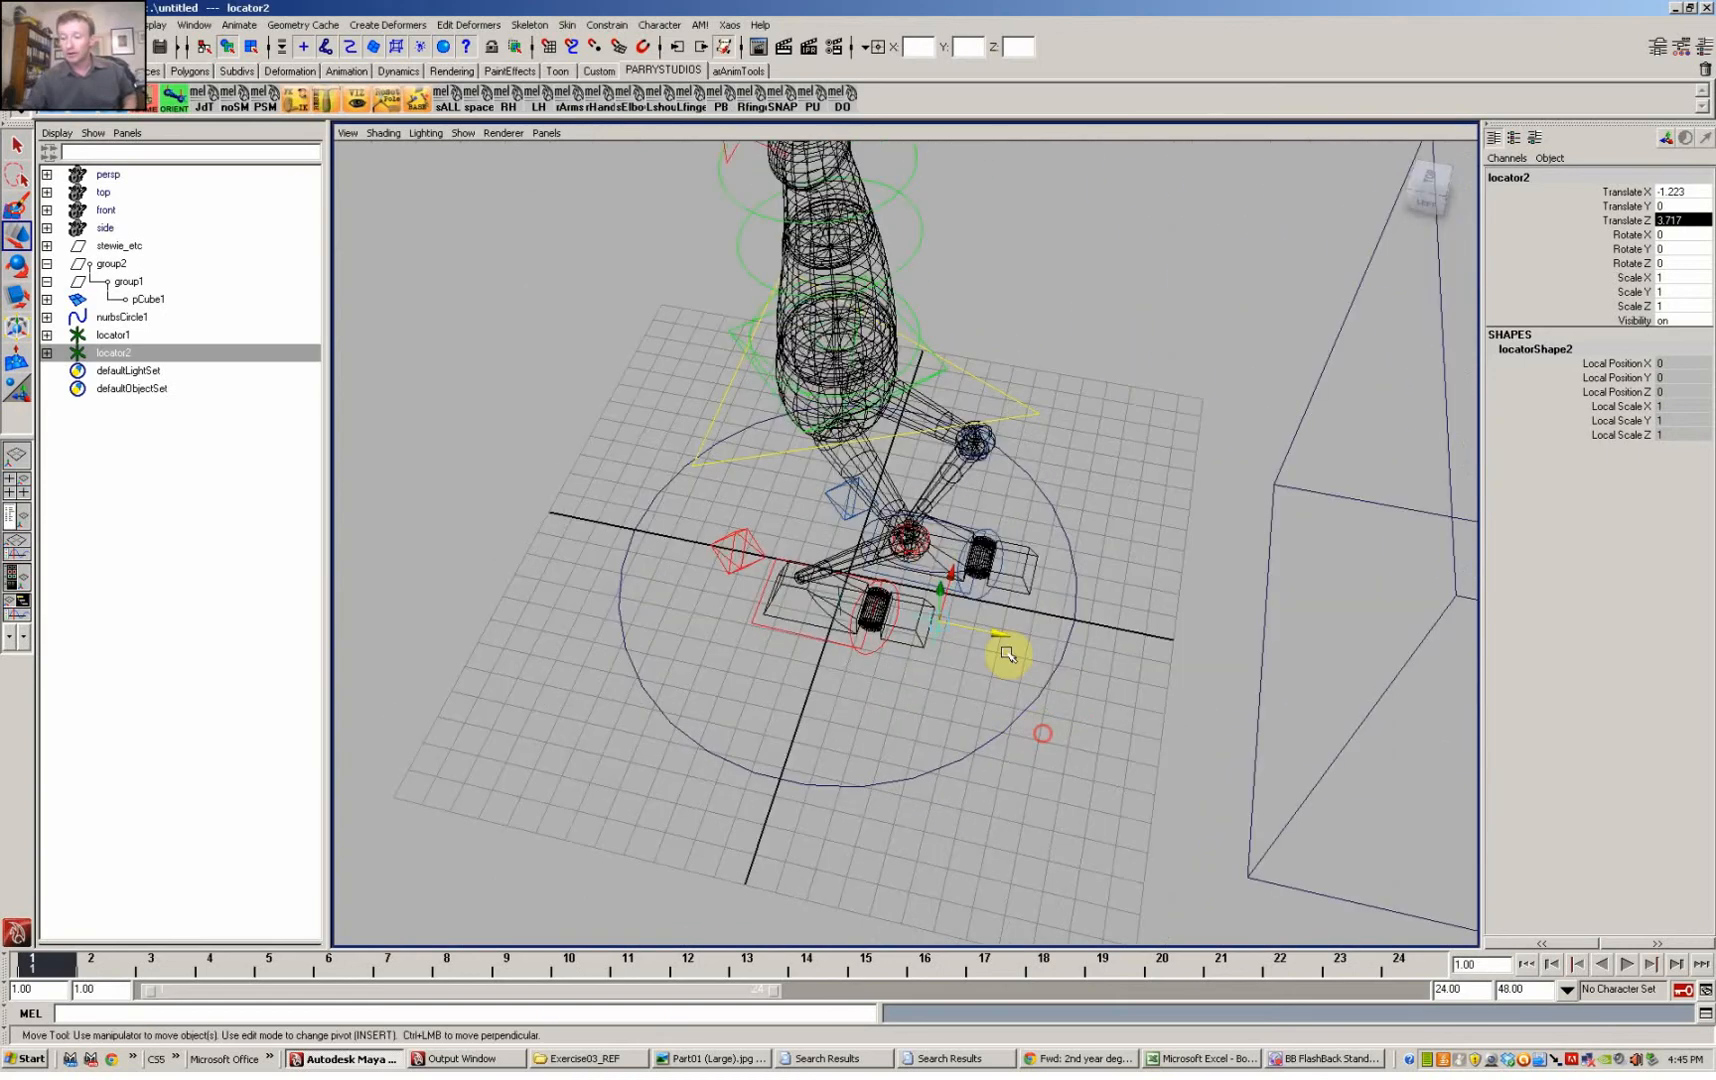
left_click_drag(952, 577, 1000, 506)
Step: Parent the left foot control to the second locator
left_click_drag(877, 651, 866, 517, "alt")
left_click(888, 522)
left_click_drag(967, 566, 952, 595, "alt")
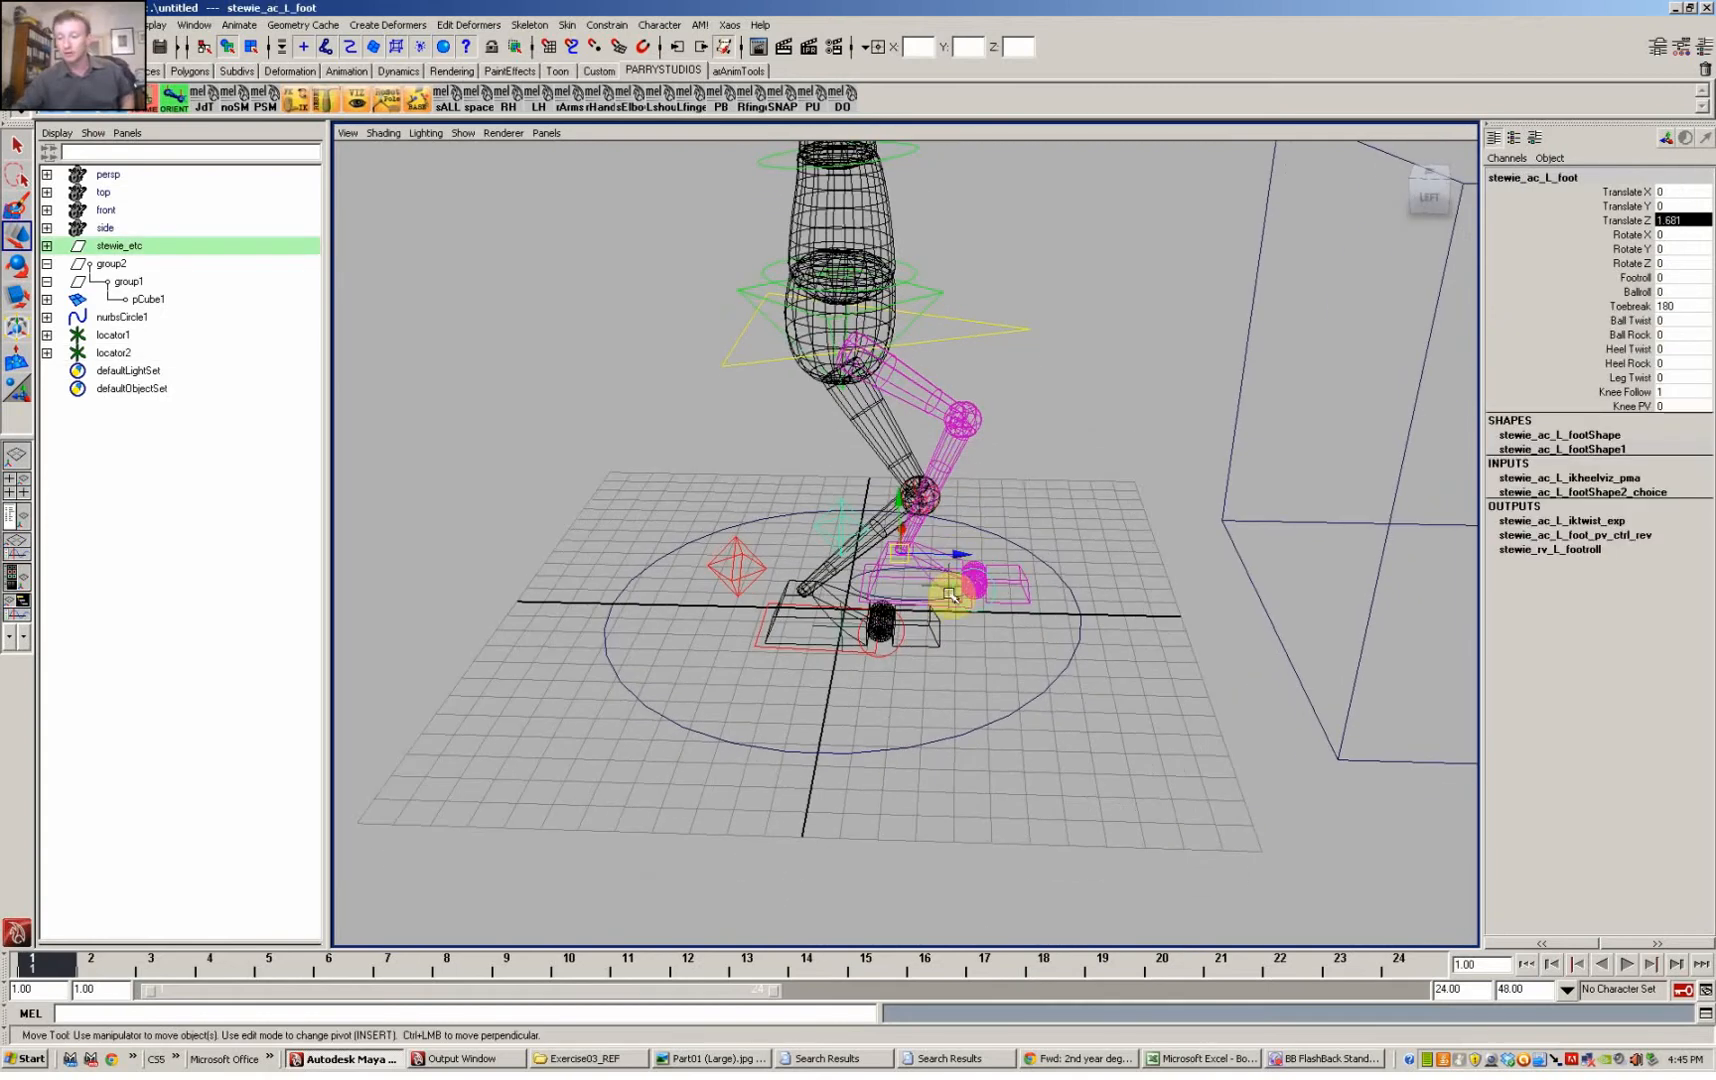
left_click(961, 620)
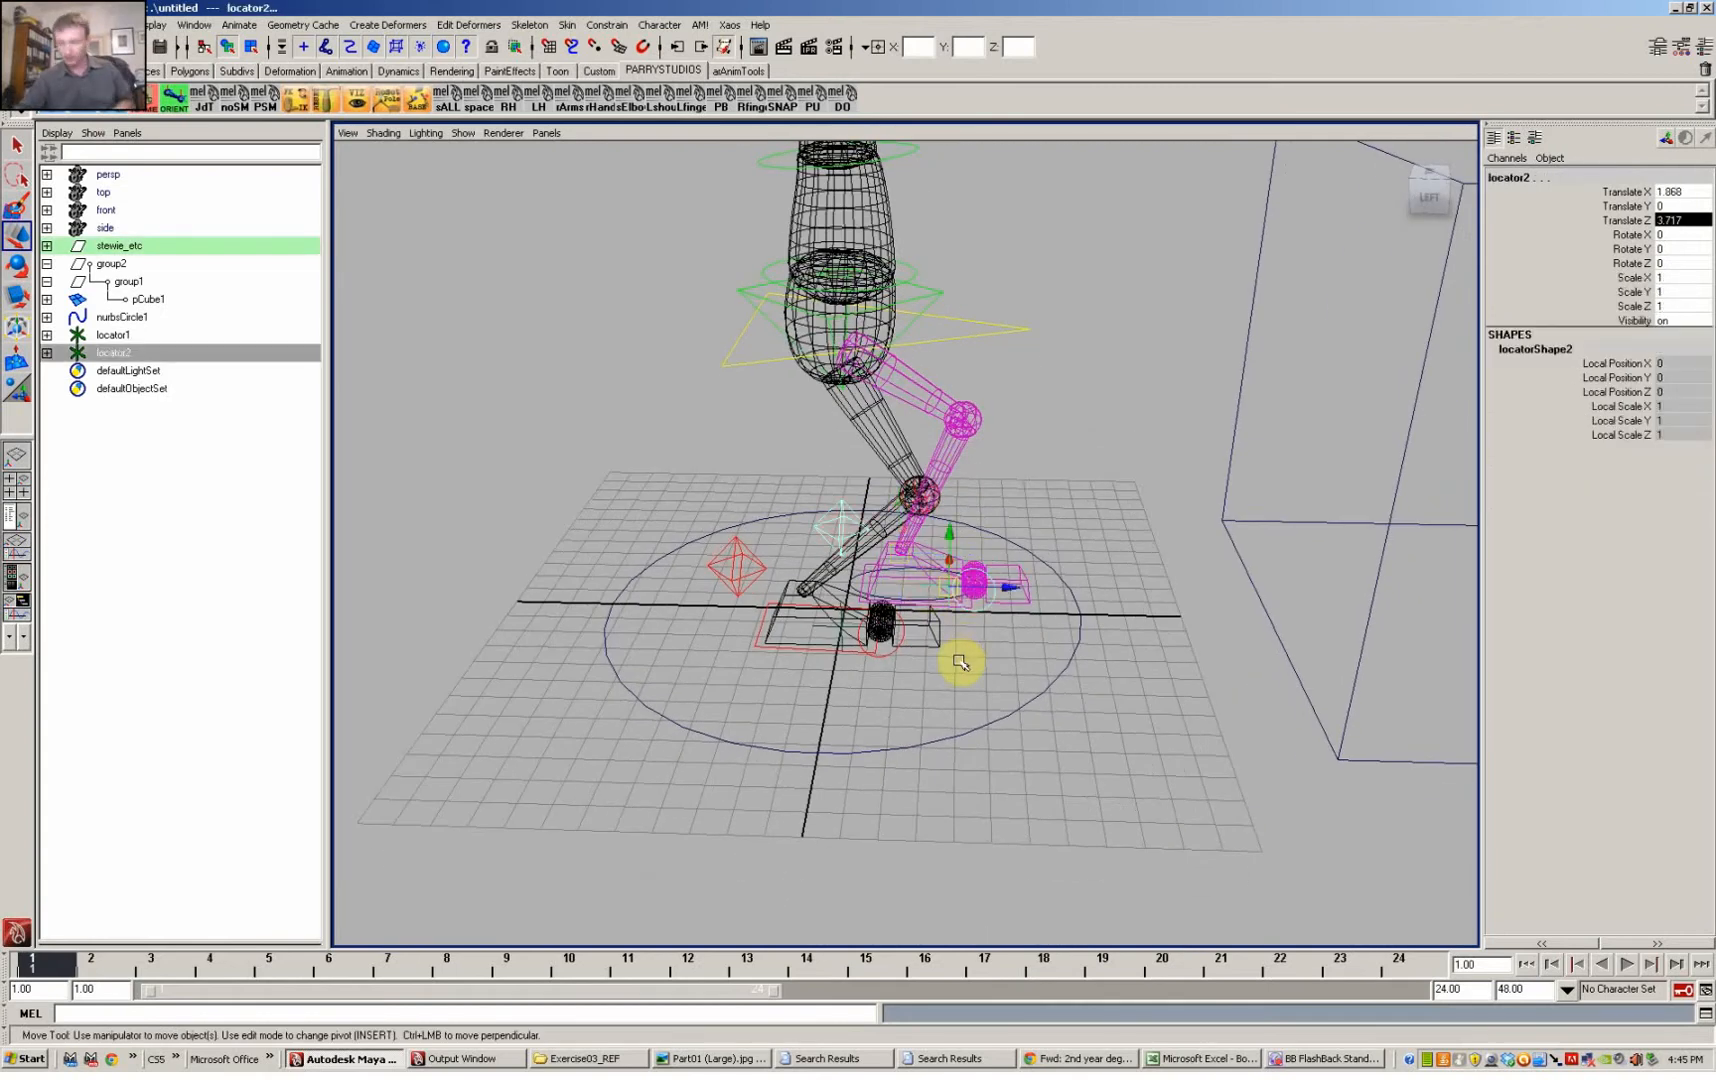
key("p")
Step: Test the left foot's parenting by moving the foot control and its locator, and undo the moves
left_click_drag(988, 651, 1046, 594, "alt")
left_click(129, 346)
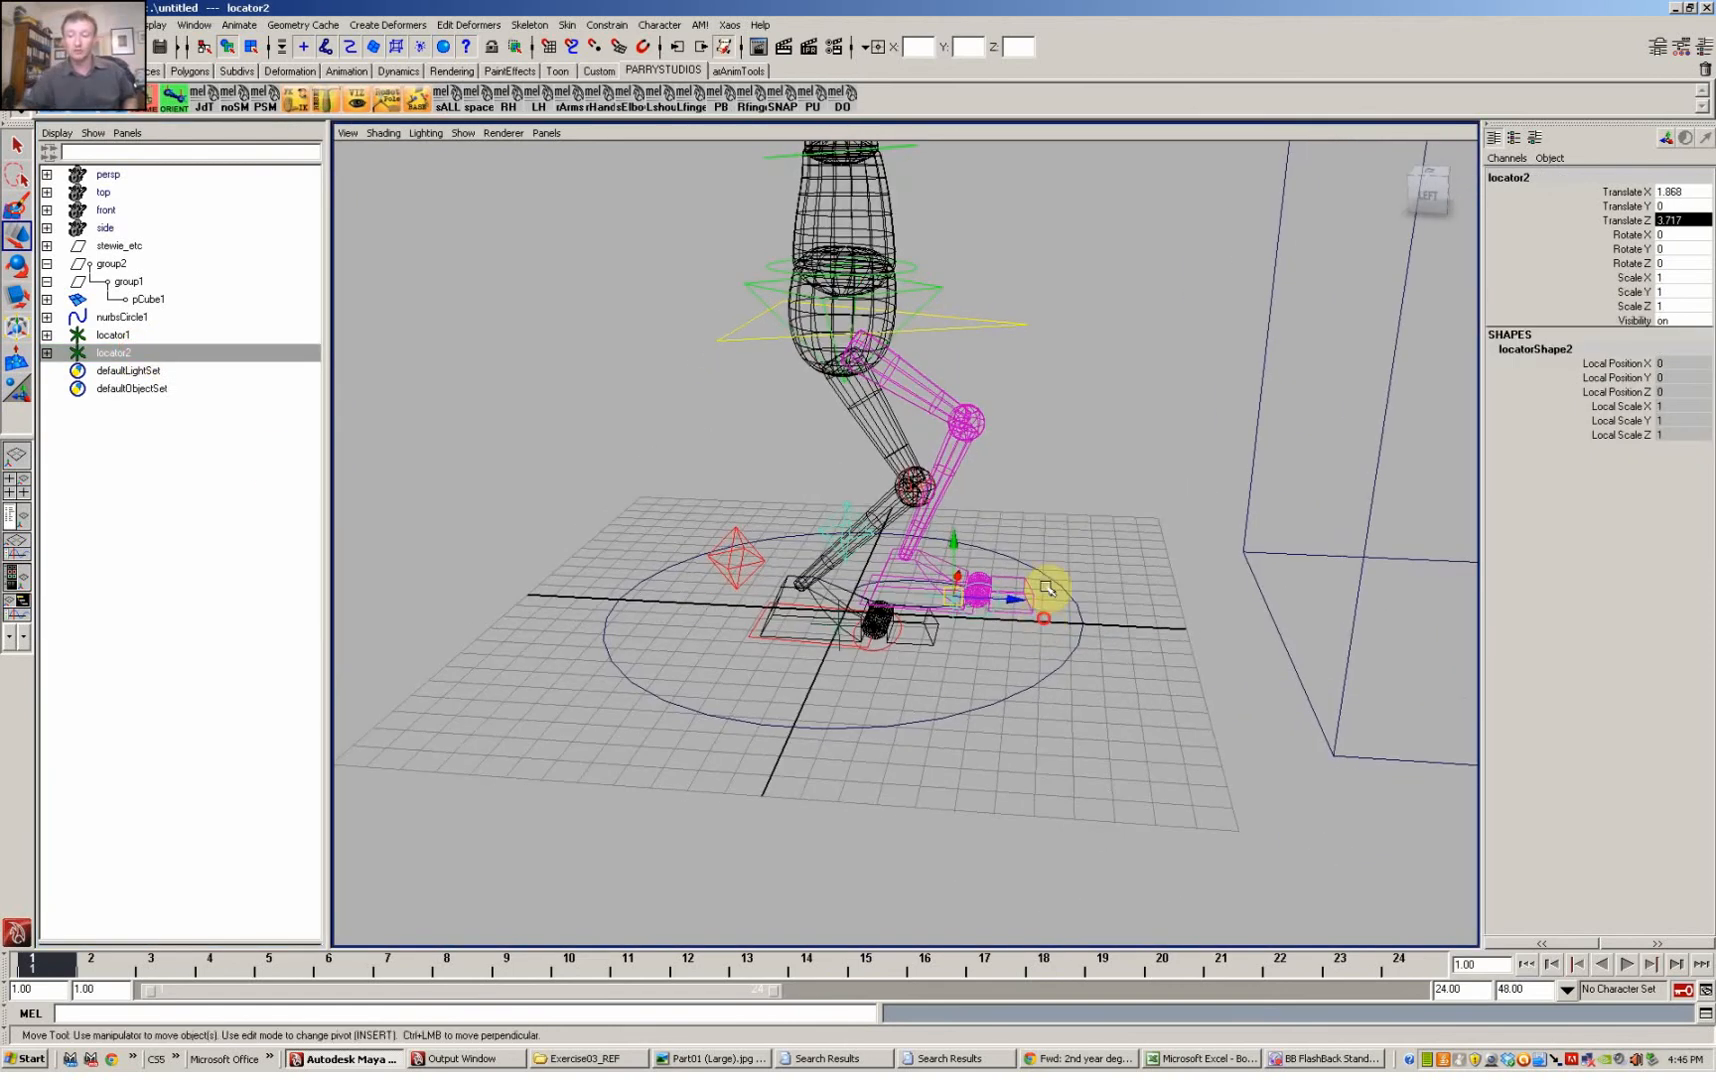
left_click(828, 519)
left_click_drag(904, 559, 924, 471)
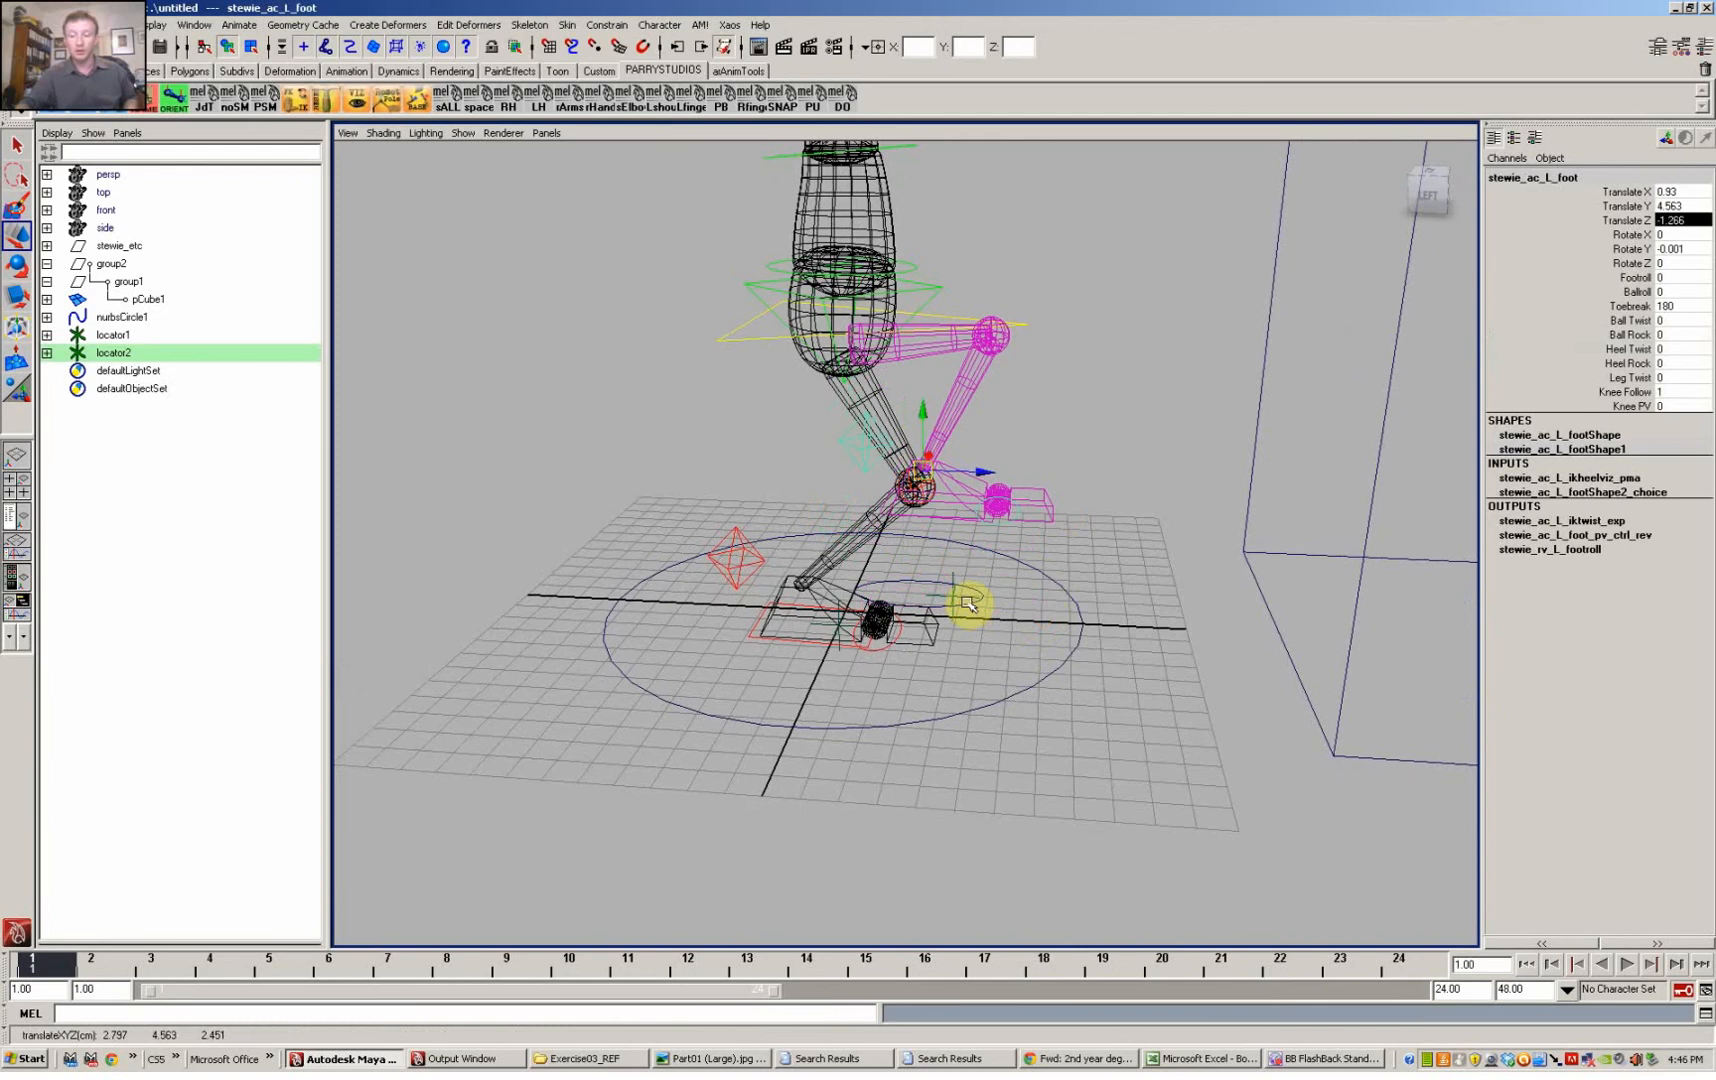
left_click(955, 578)
left_click_drag(950, 590, 993, 565)
key("z")
key("z")
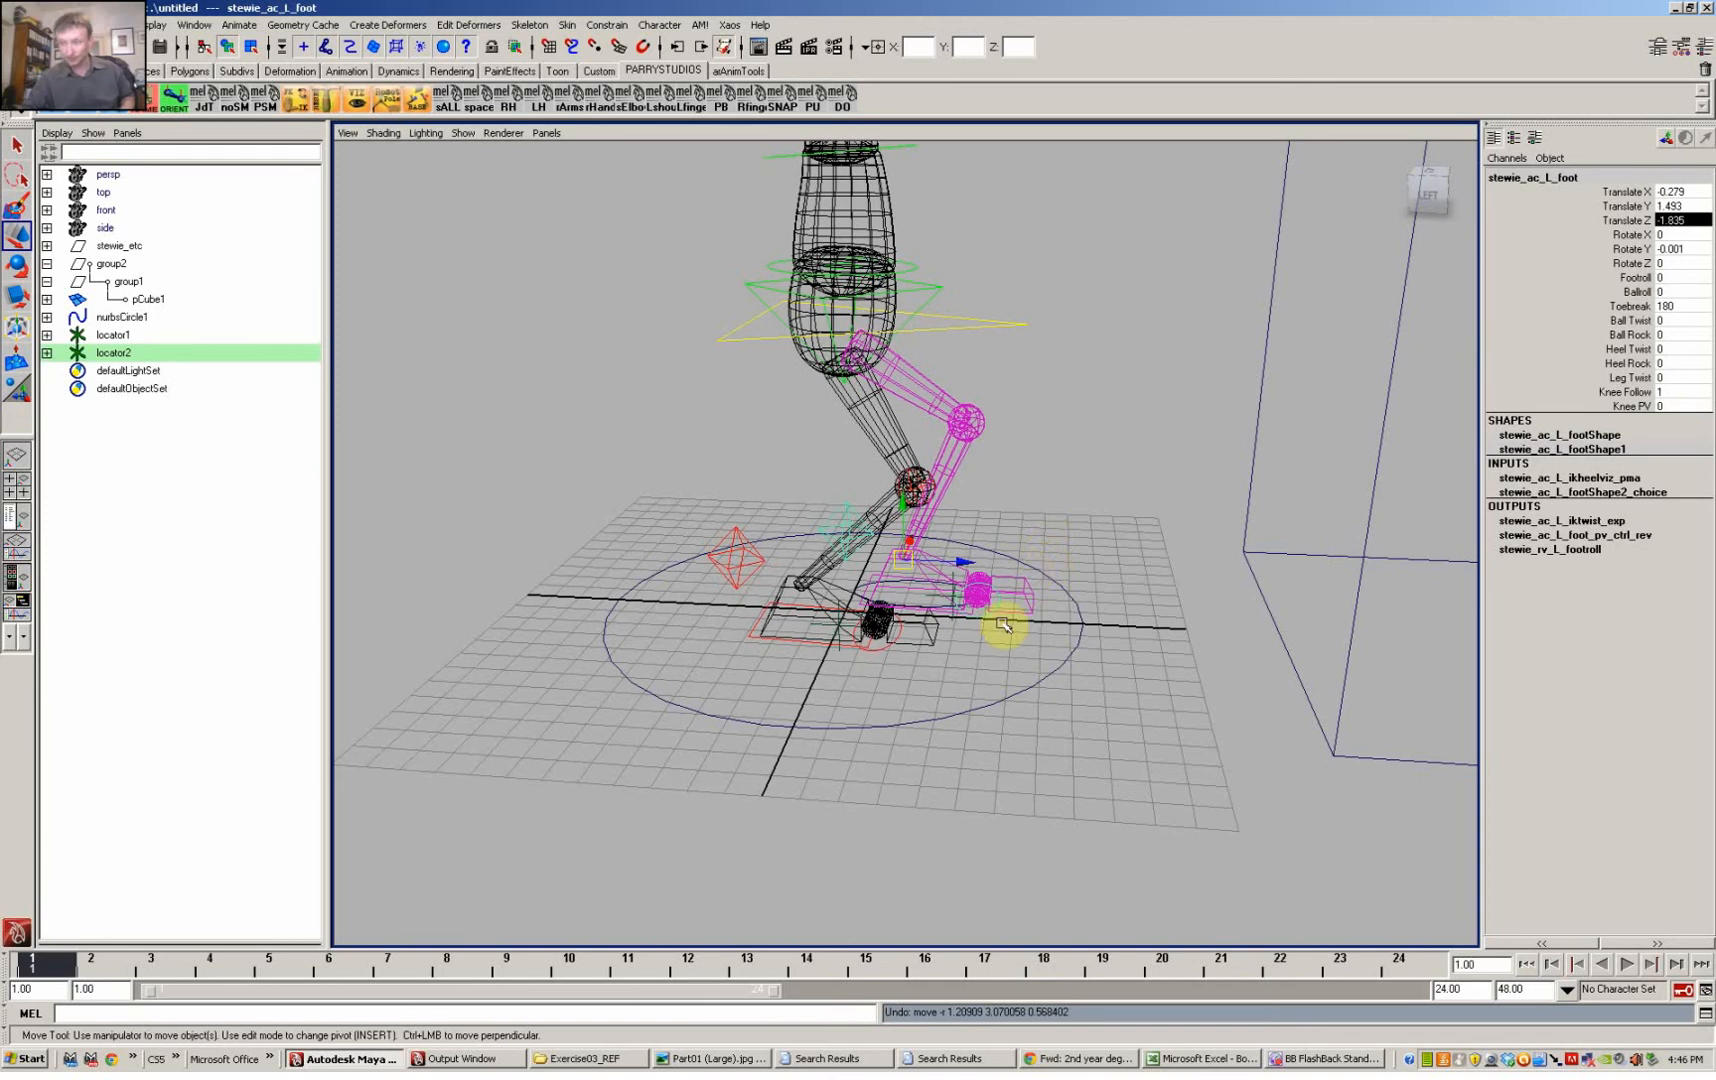
Step: Parent the right foot control to the first locator and clear the selection
left_click_drag(1005, 626, 987, 690, "alt")
left_click(836, 603)
left_click(784, 568)
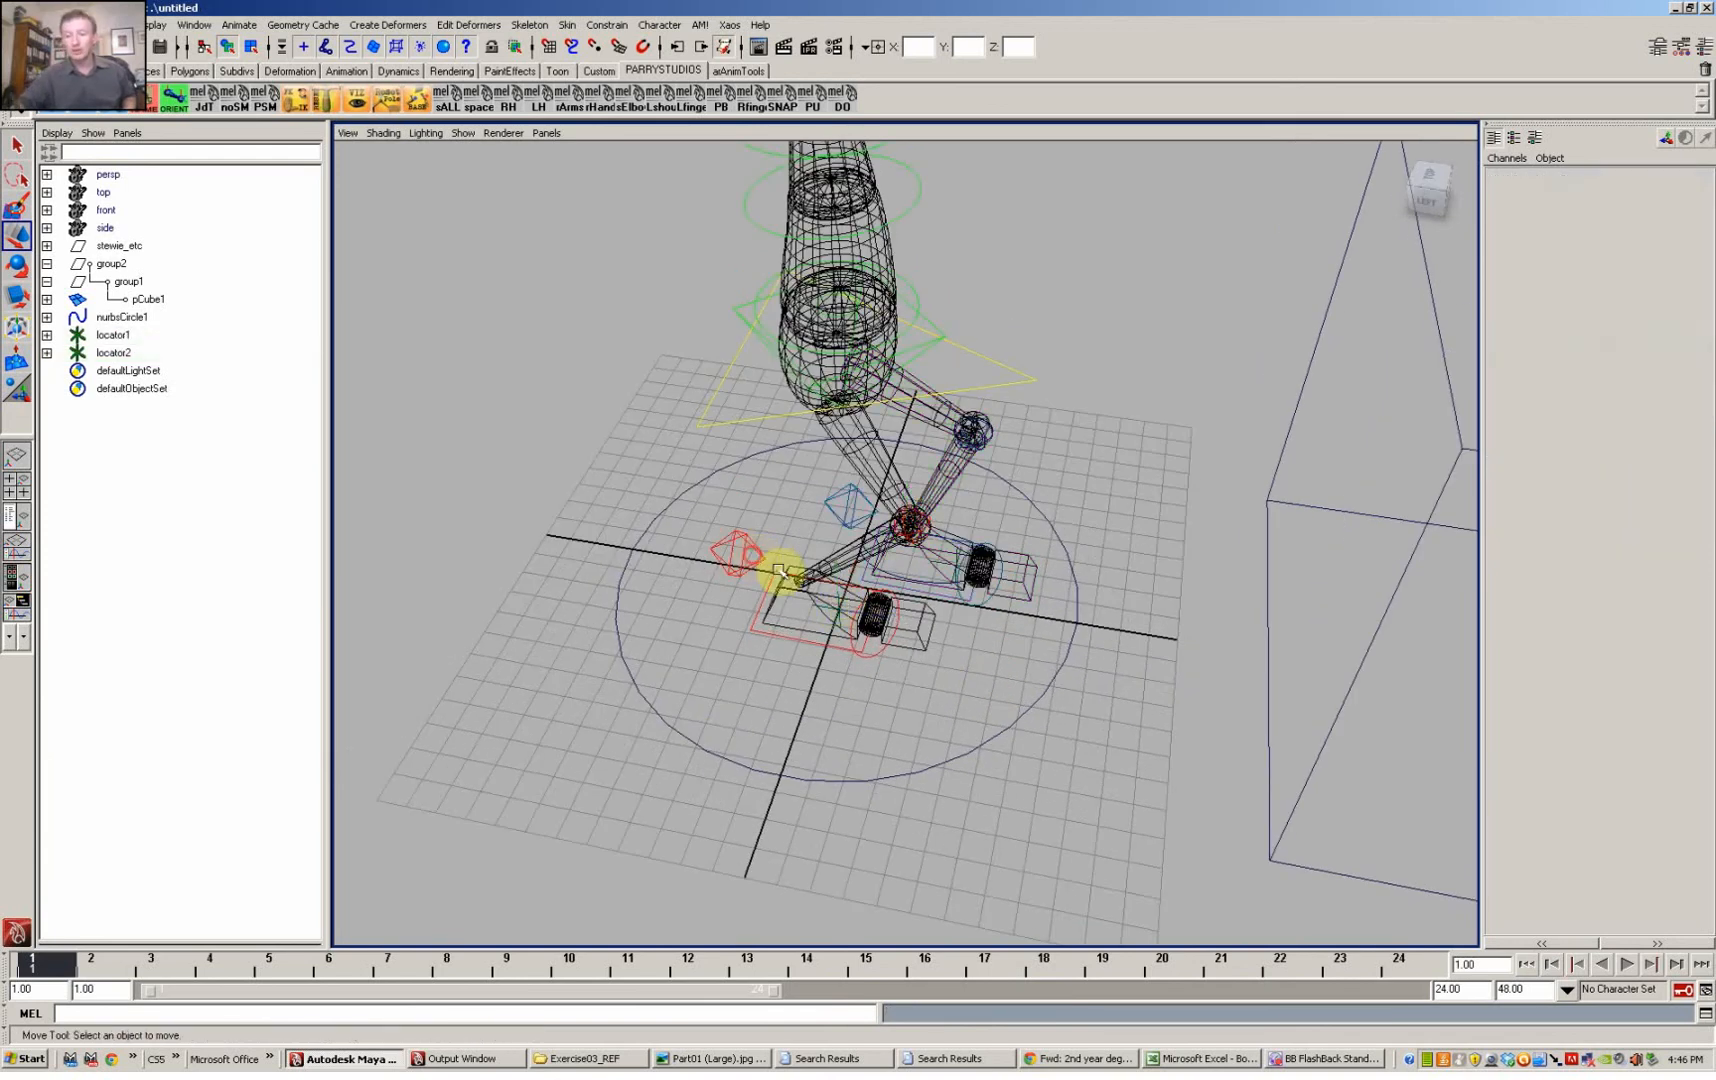
left_click(852, 603)
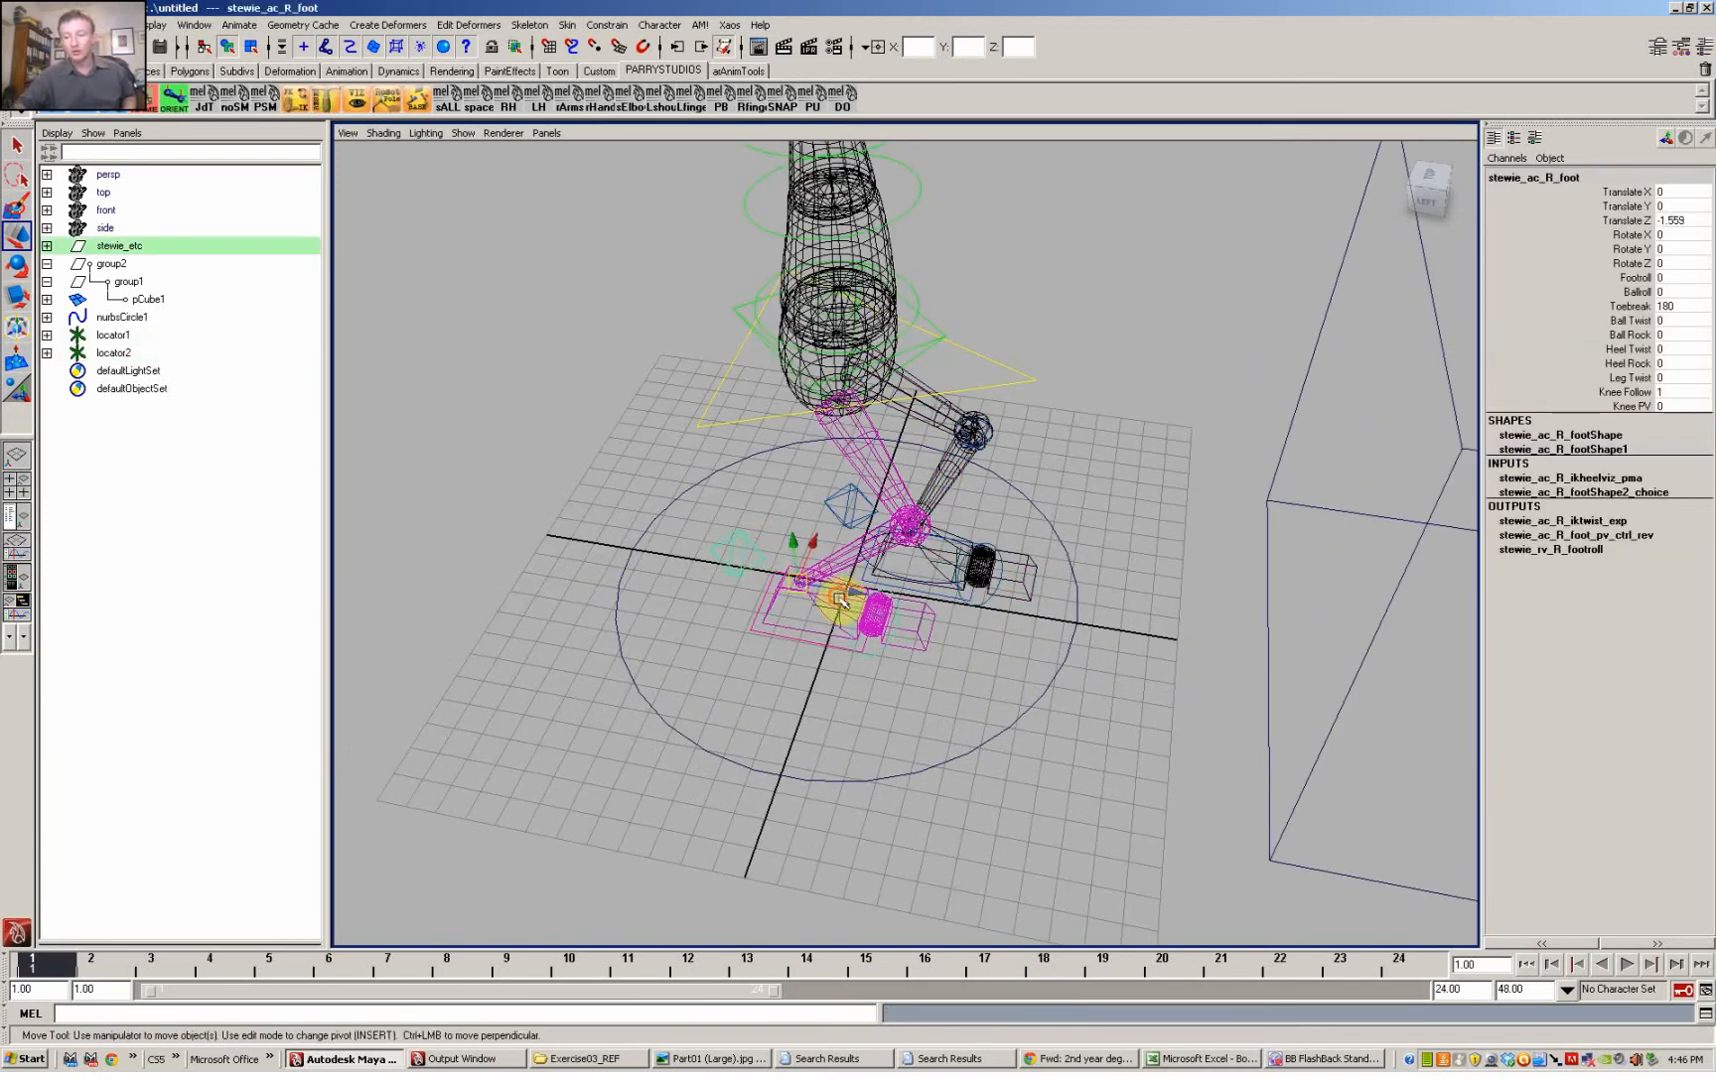
left_click(840, 598)
key("p")
left_click(972, 675)
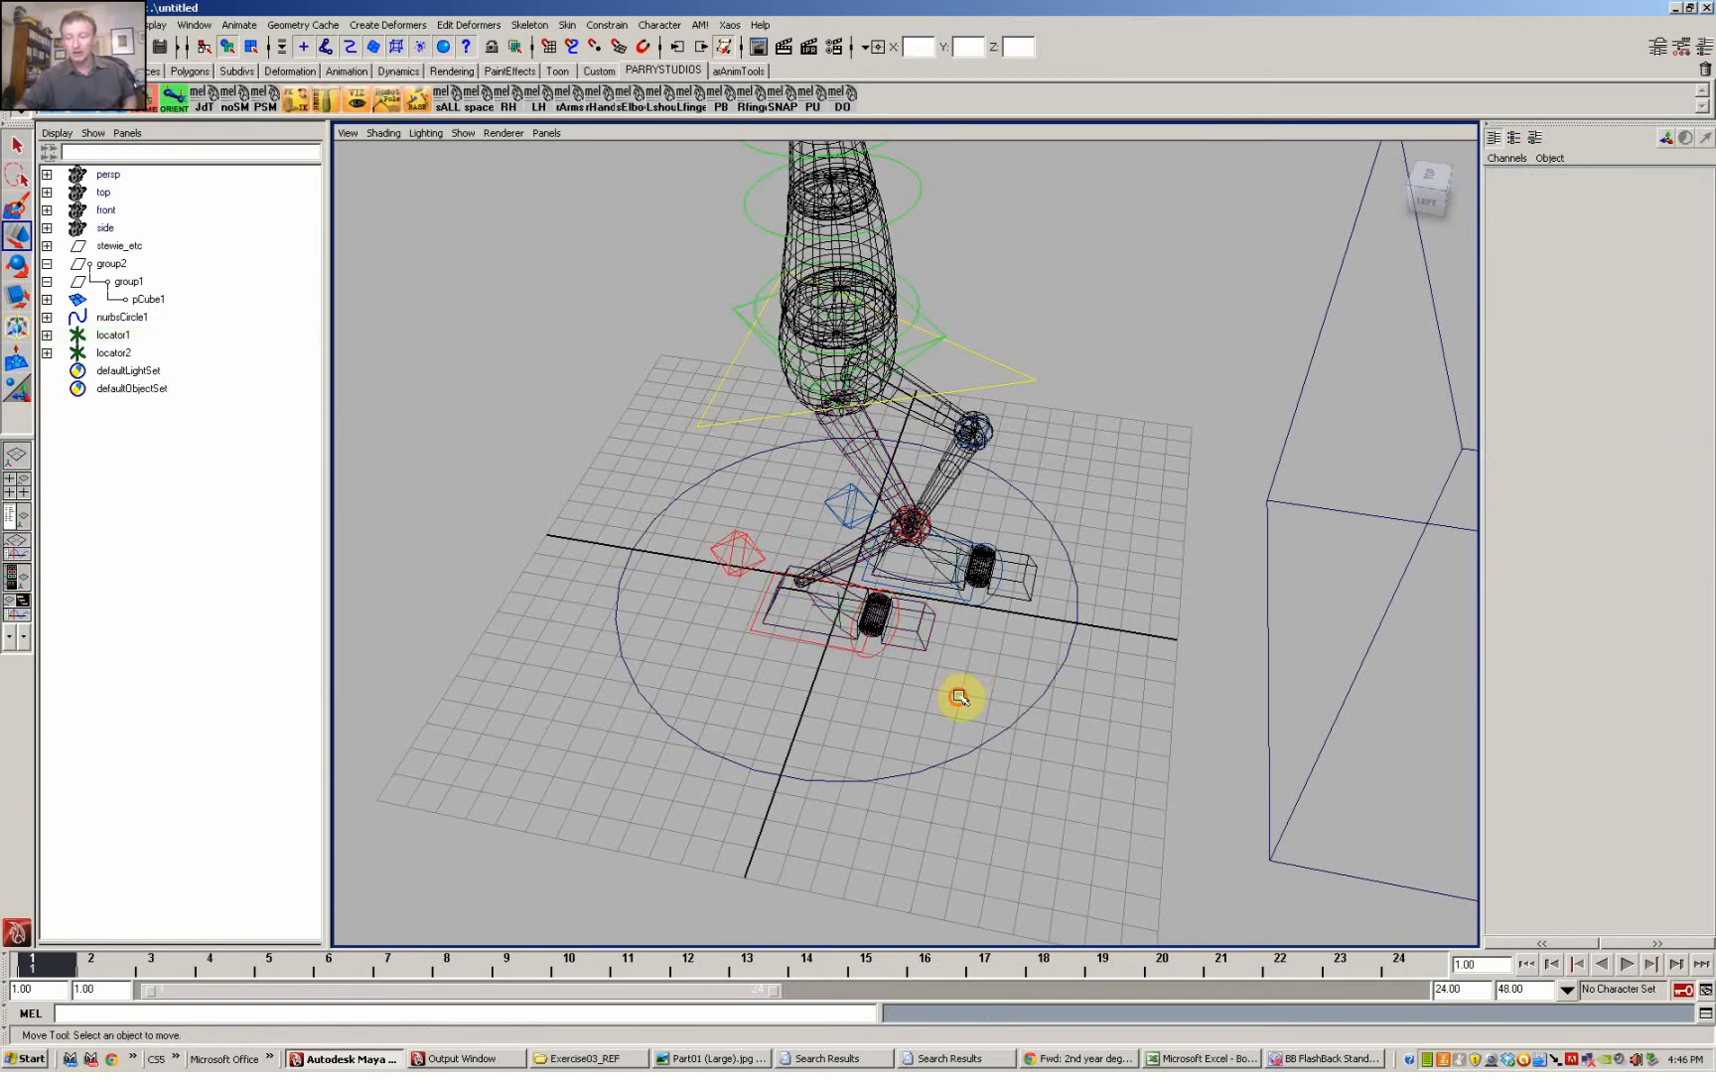
left_click_drag(958, 697, 958, 669, "alt")
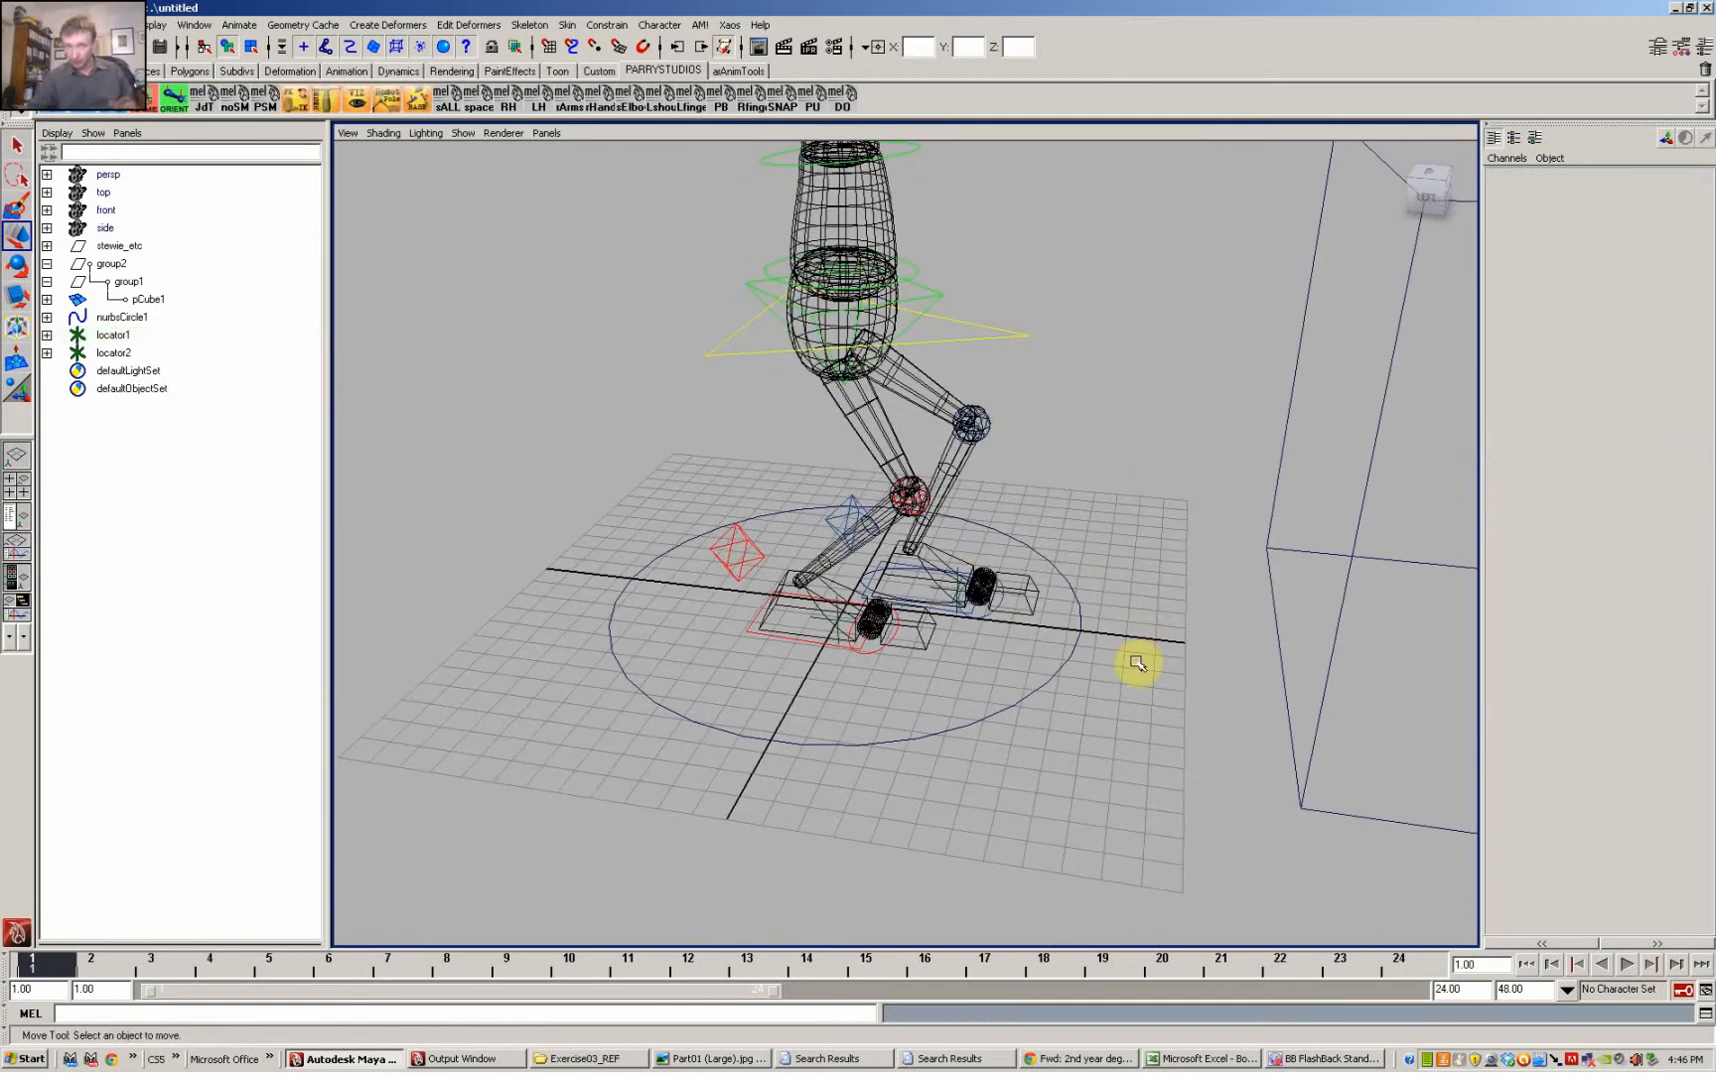
Step: Select both foot locators and the character's body control and key them at frame 1
right_click_drag(1145, 669, 885, 636, "alt")
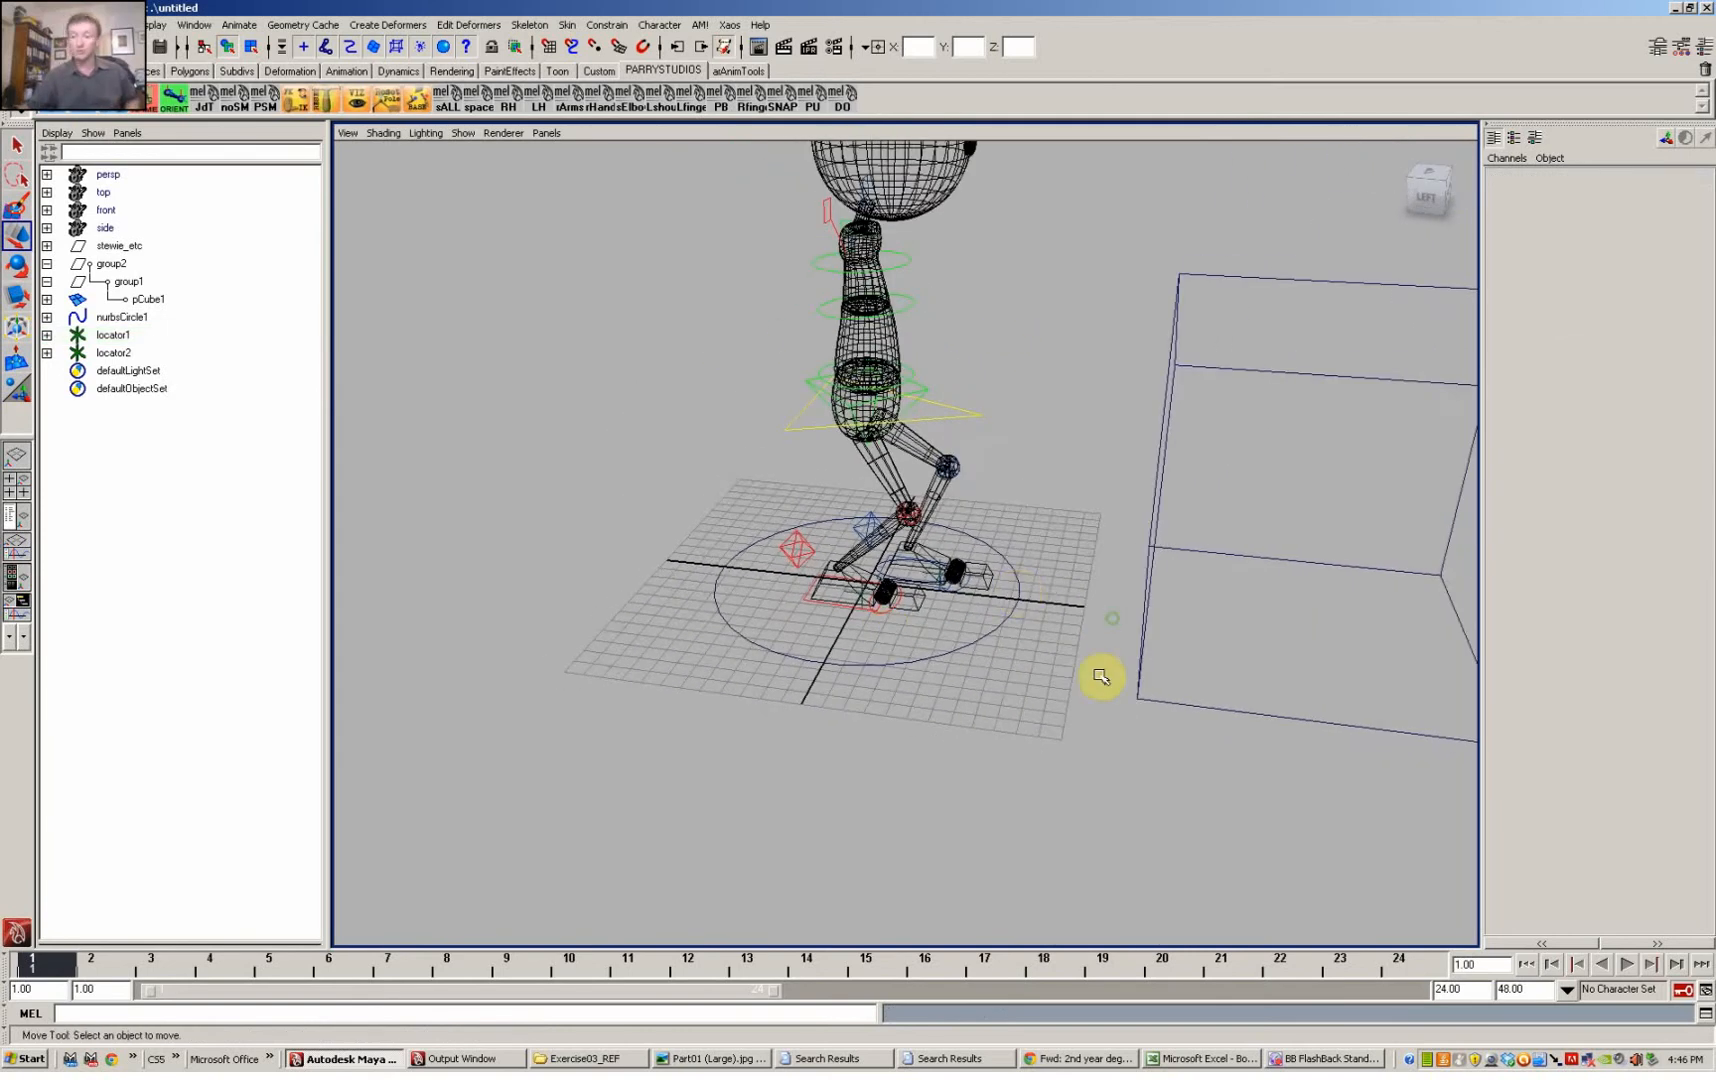
left_click_drag(1099, 678, 958, 705, "alt")
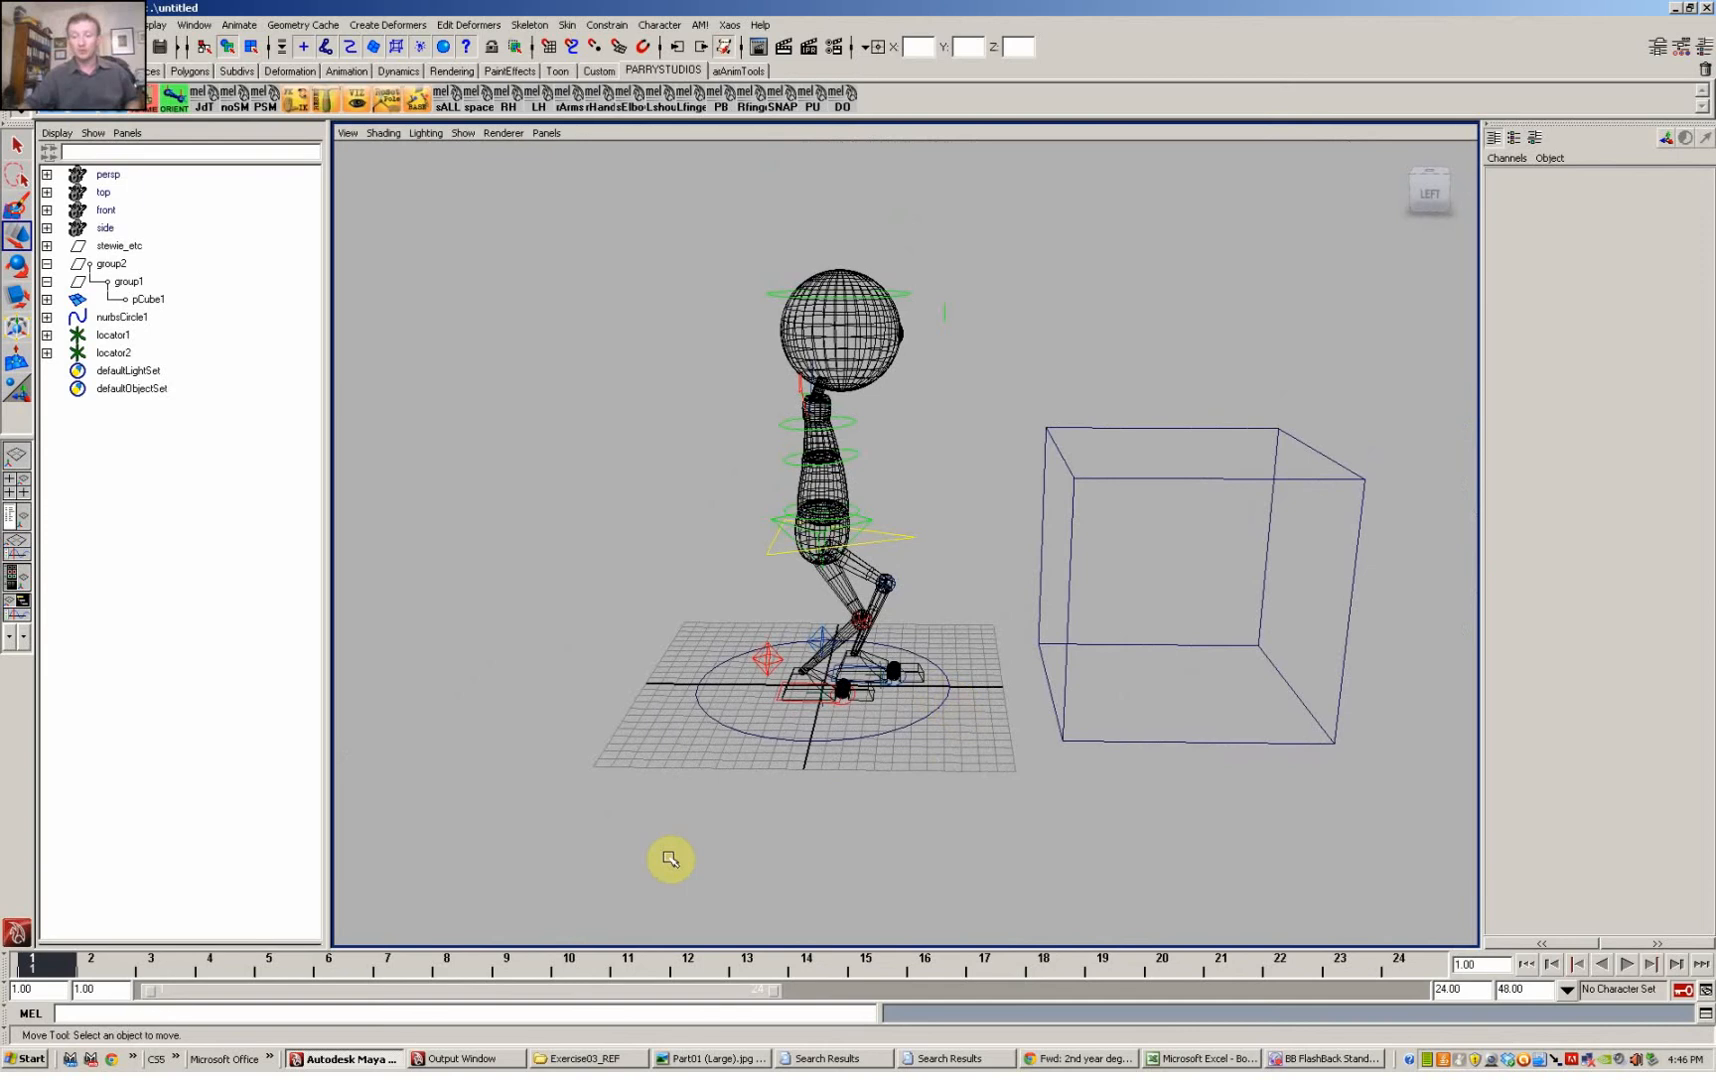
left_click_drag(826, 714, 823, 706, "alt")
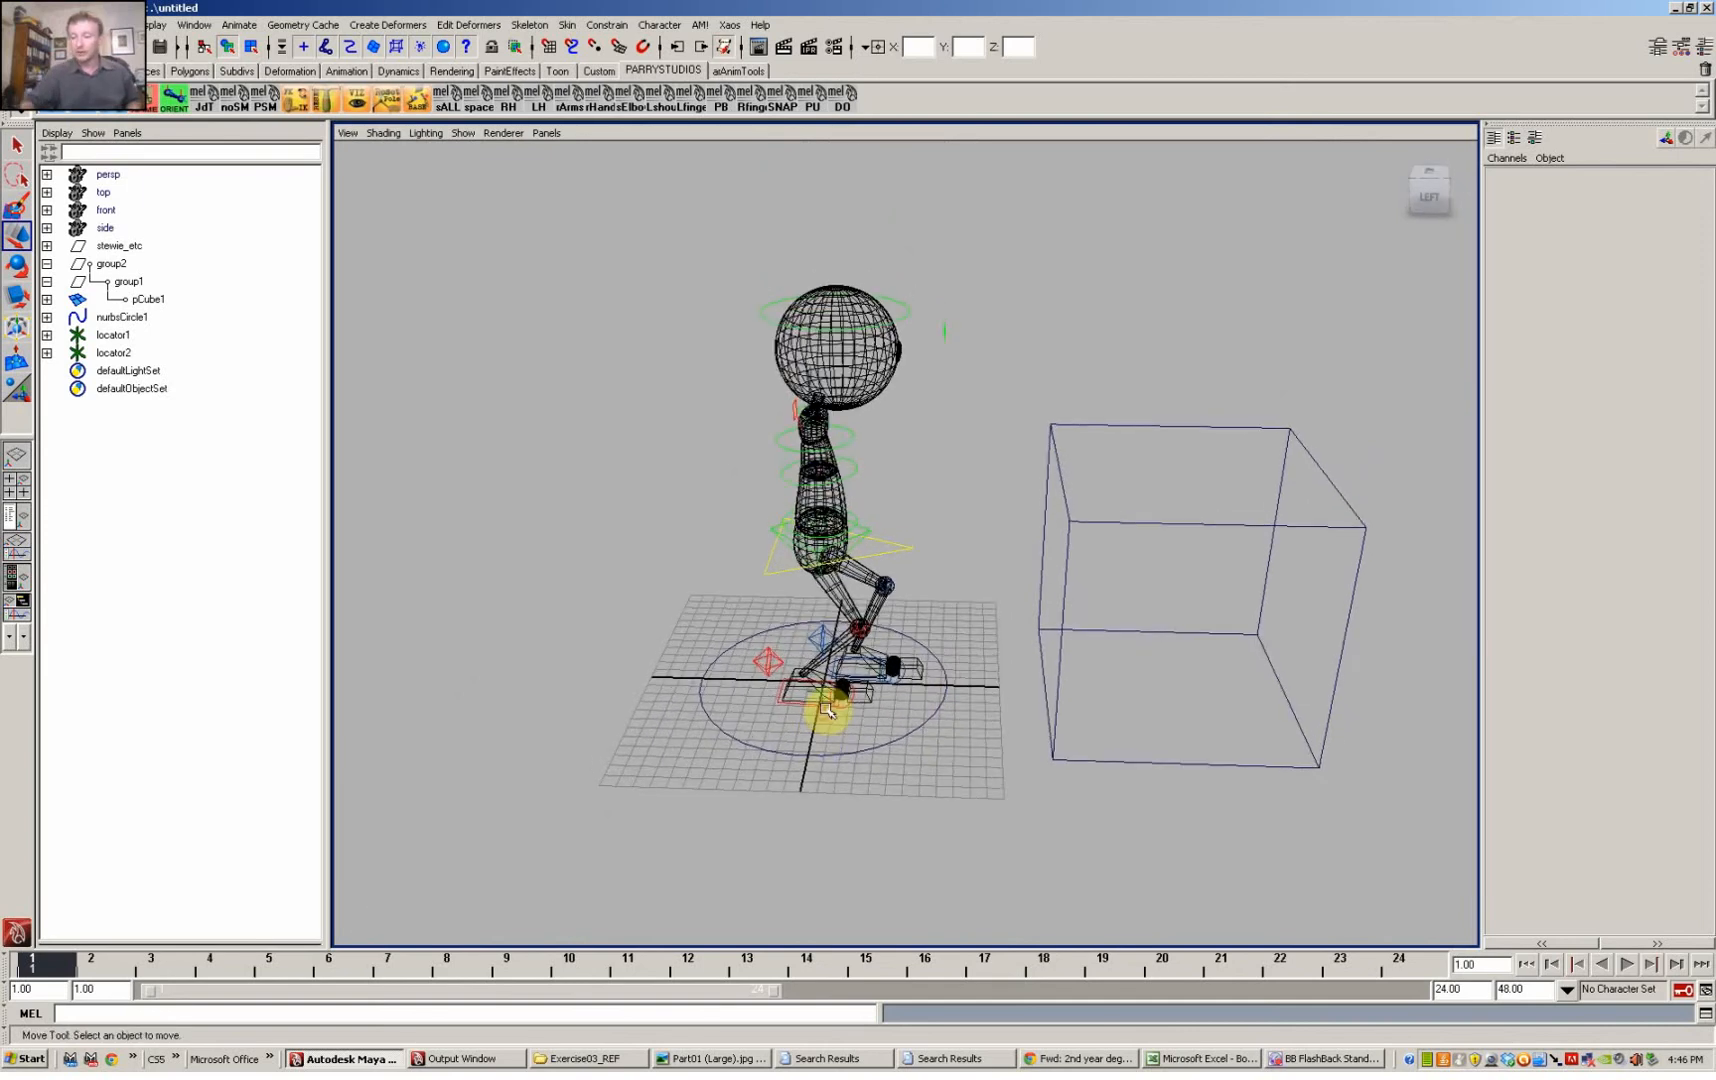
left_click_drag(138, 336, 130, 352)
left_click_drag(880, 617, 962, 557, "alt")
left_click(896, 543, "shift")
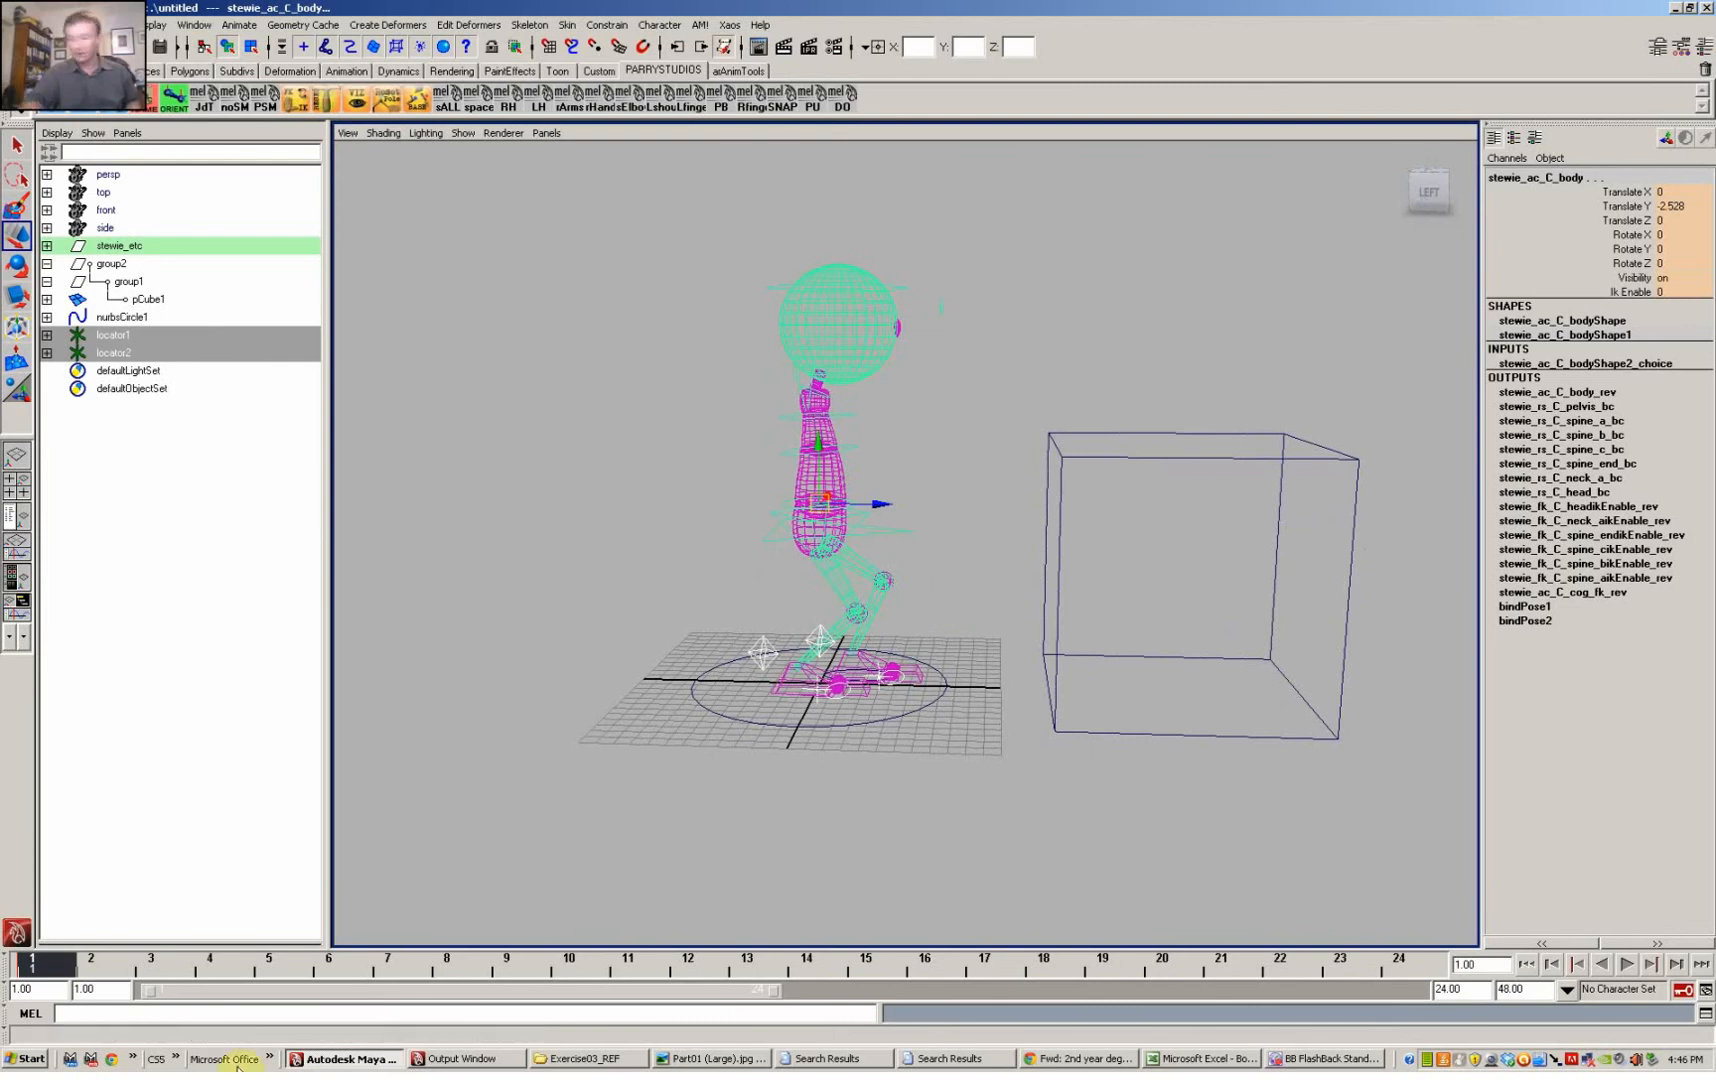
Step: At frame 8, lift the character into the air, with the body control at Translate Y 17.144 and Translate Z 8.365
left_click_drag(340, 983, 447, 962)
left_click_drag(779, 755, 917, 424, "alt")
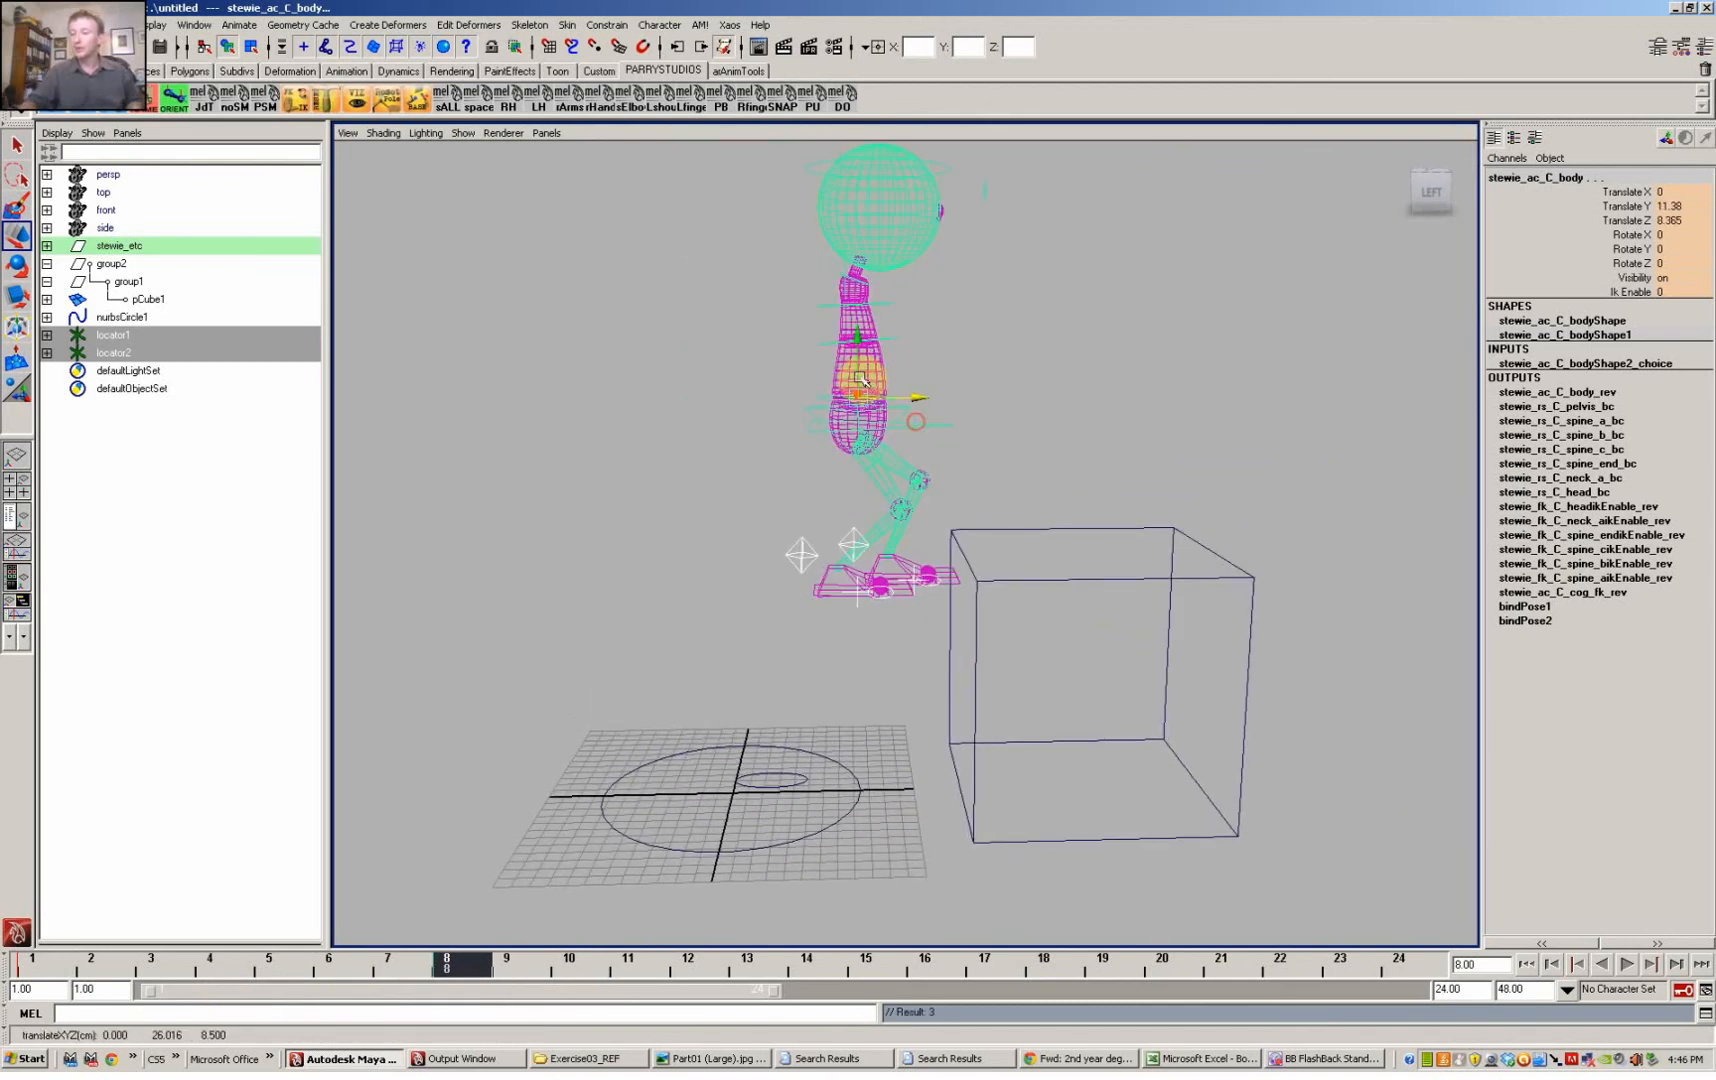
left_click_drag(859, 366, 858, 273)
left_click_drag(1016, 430, 998, 396, "alt")
middle_click_drag(969, 416, 843, 463, "alt")
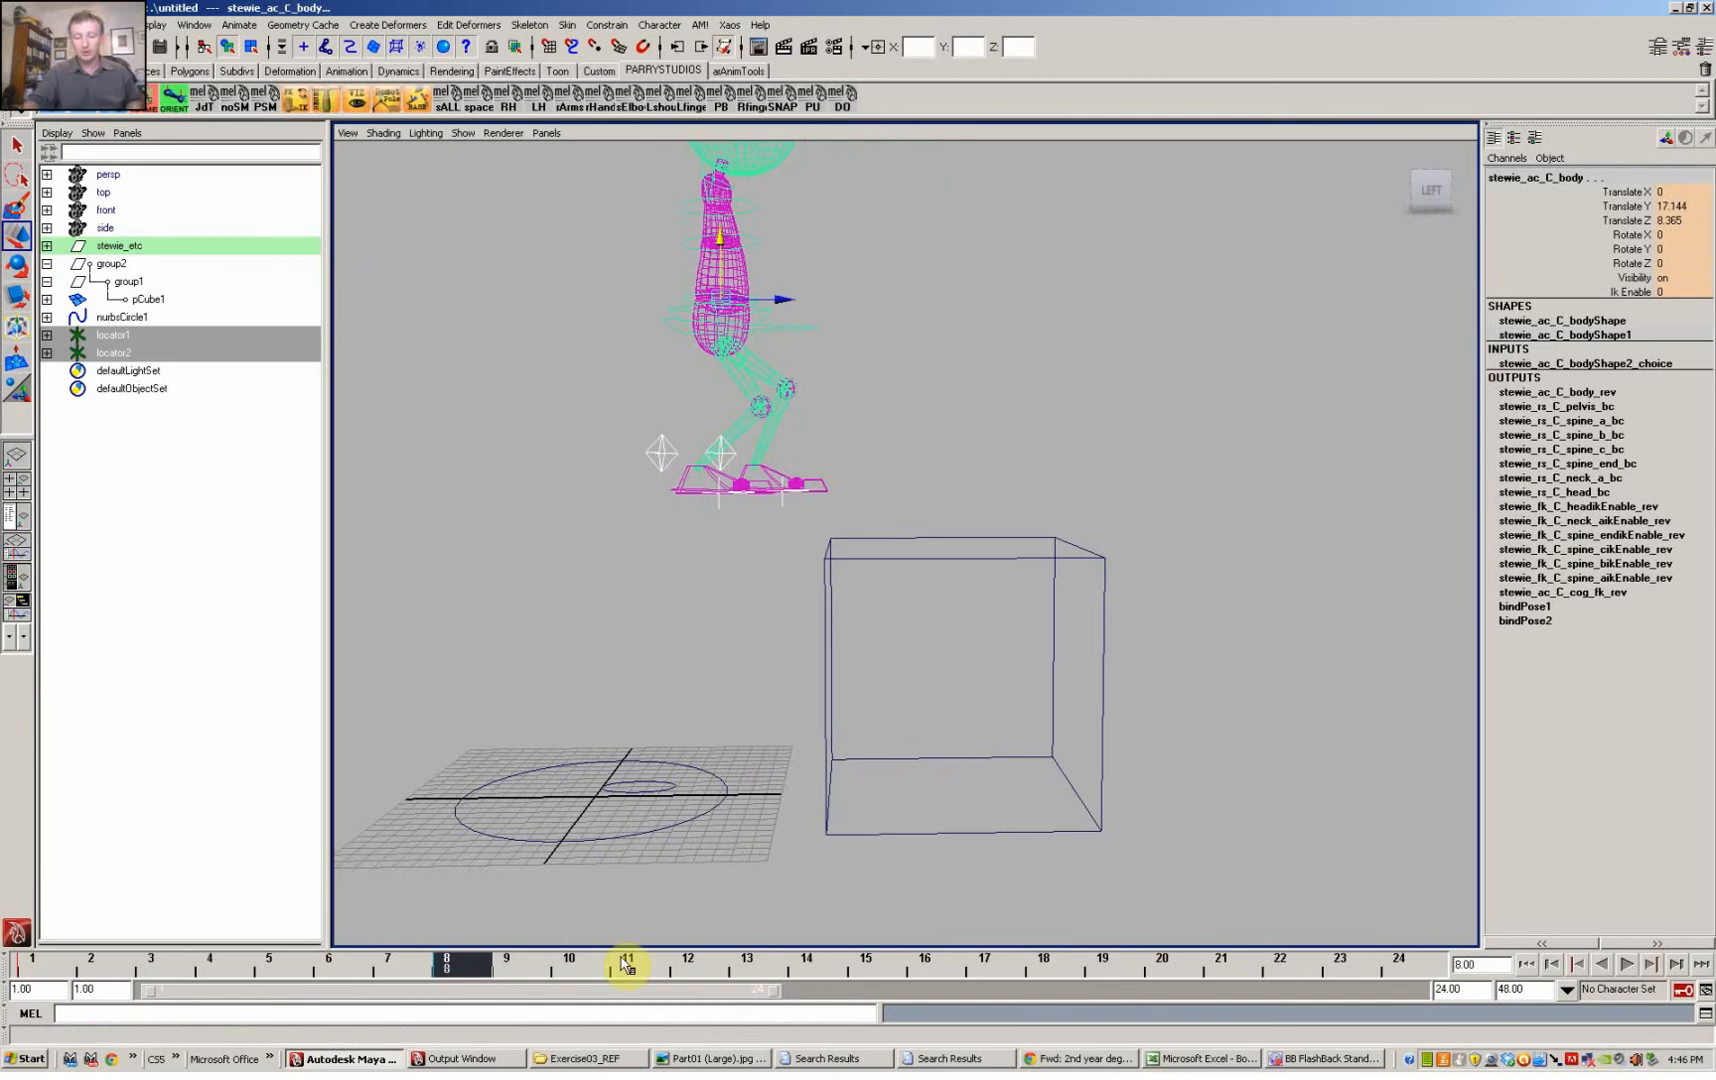
Step: At frame 14, move the character forward over the box and down to body Translate Y 13.701 and Translate Z 17.896
left_click_drag(752, 962, 810, 964)
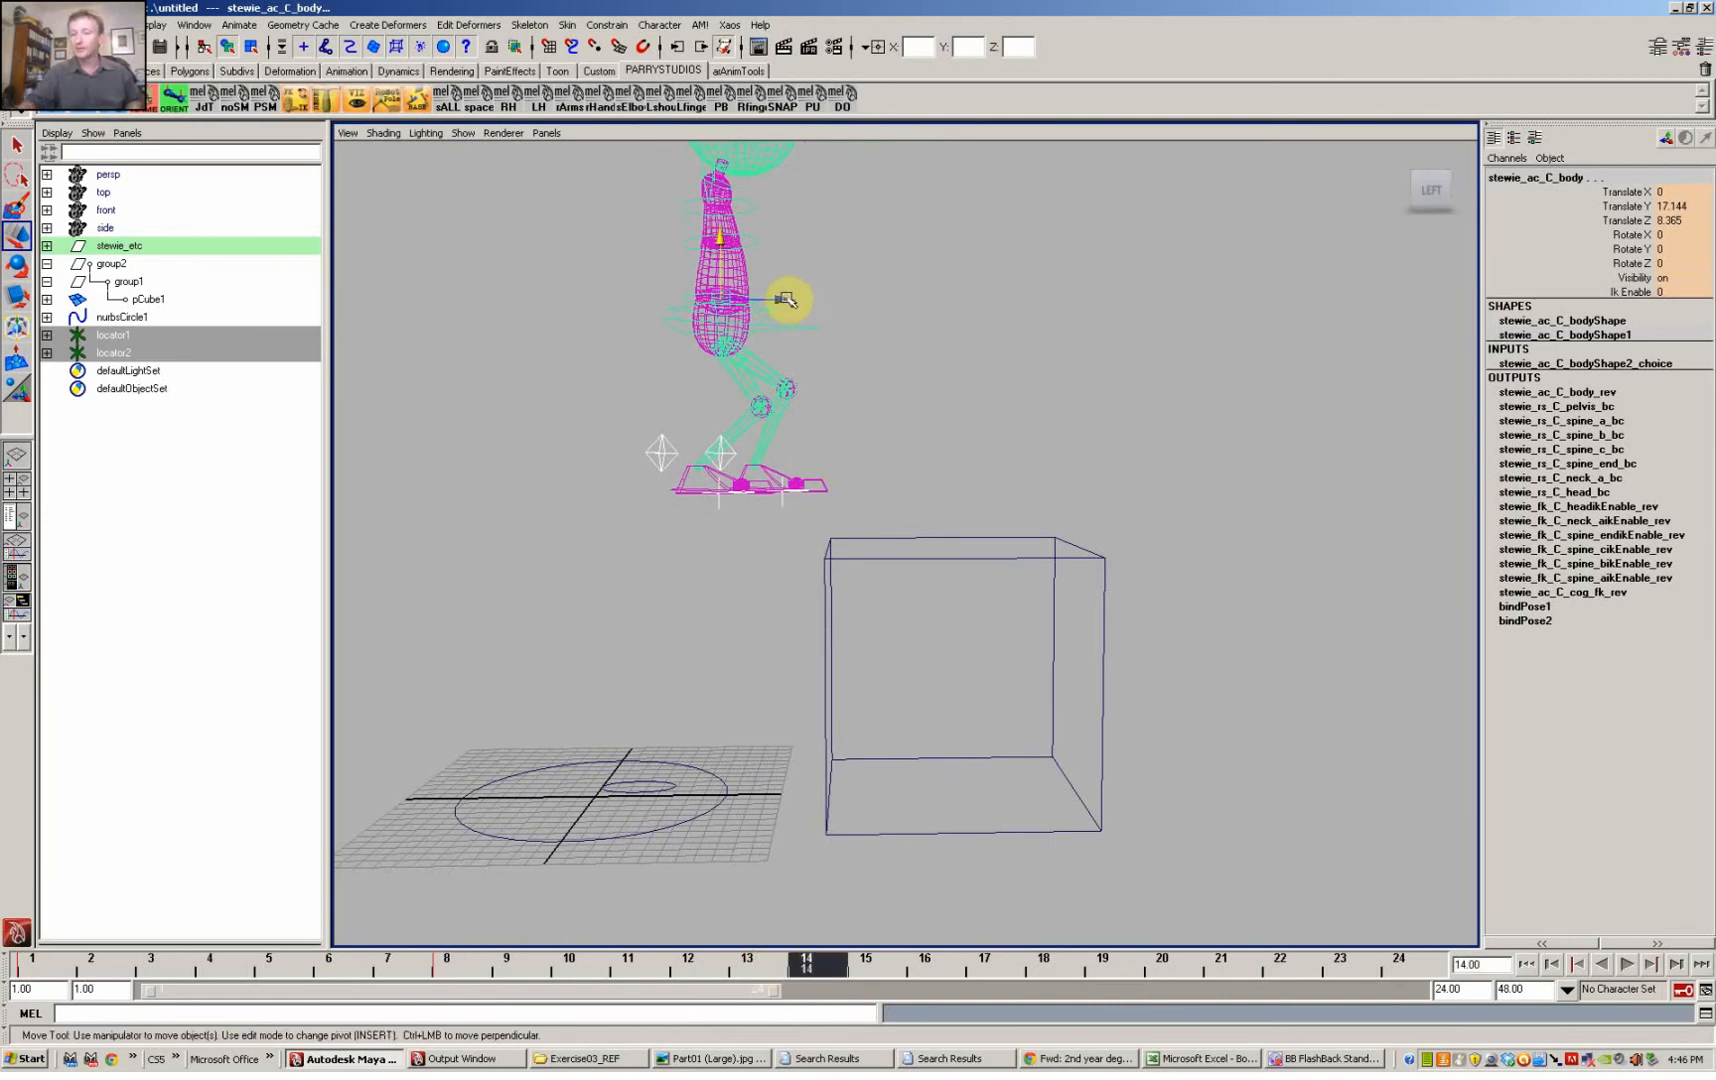
left_click_drag(789, 299, 940, 322)
left_click_drag(874, 269, 875, 325)
Step: In the side view, lower the character onto the box top at body Translate Y 13.6 and clear the selection
key("space")
left_click_drag(982, 440, 1084, 456)
middle_click_drag(1082, 505, 1421, 556, "alt")
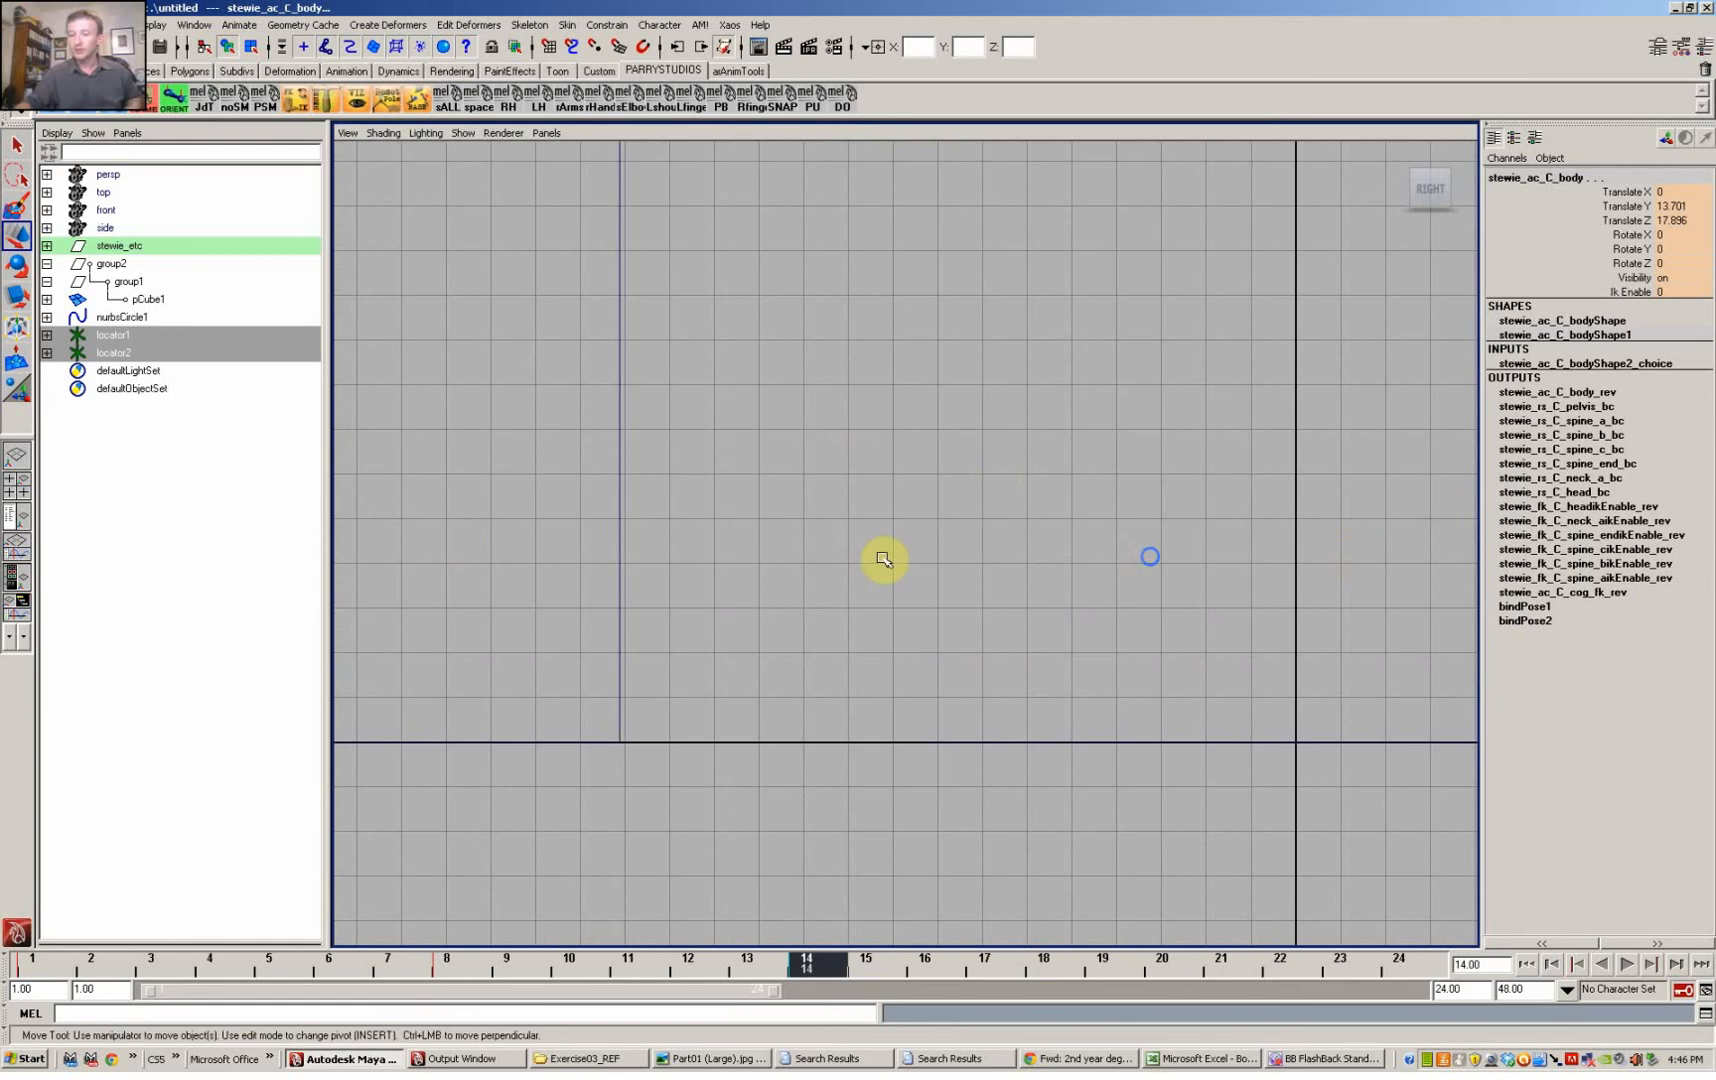
right_click_drag(1045, 453, 572, 295, "alt")
middle_click_drag(755, 540, 797, 874, "alt")
right_click_drag(1160, 590, 1410, 585, "alt")
right_click_drag(975, 613, 1068, 636, "alt")
left_click_drag(726, 209, 727, 212)
left_click(973, 501)
Step: Return to the perspective view and scrub through the timeline to review the jump onto the box
key("space")
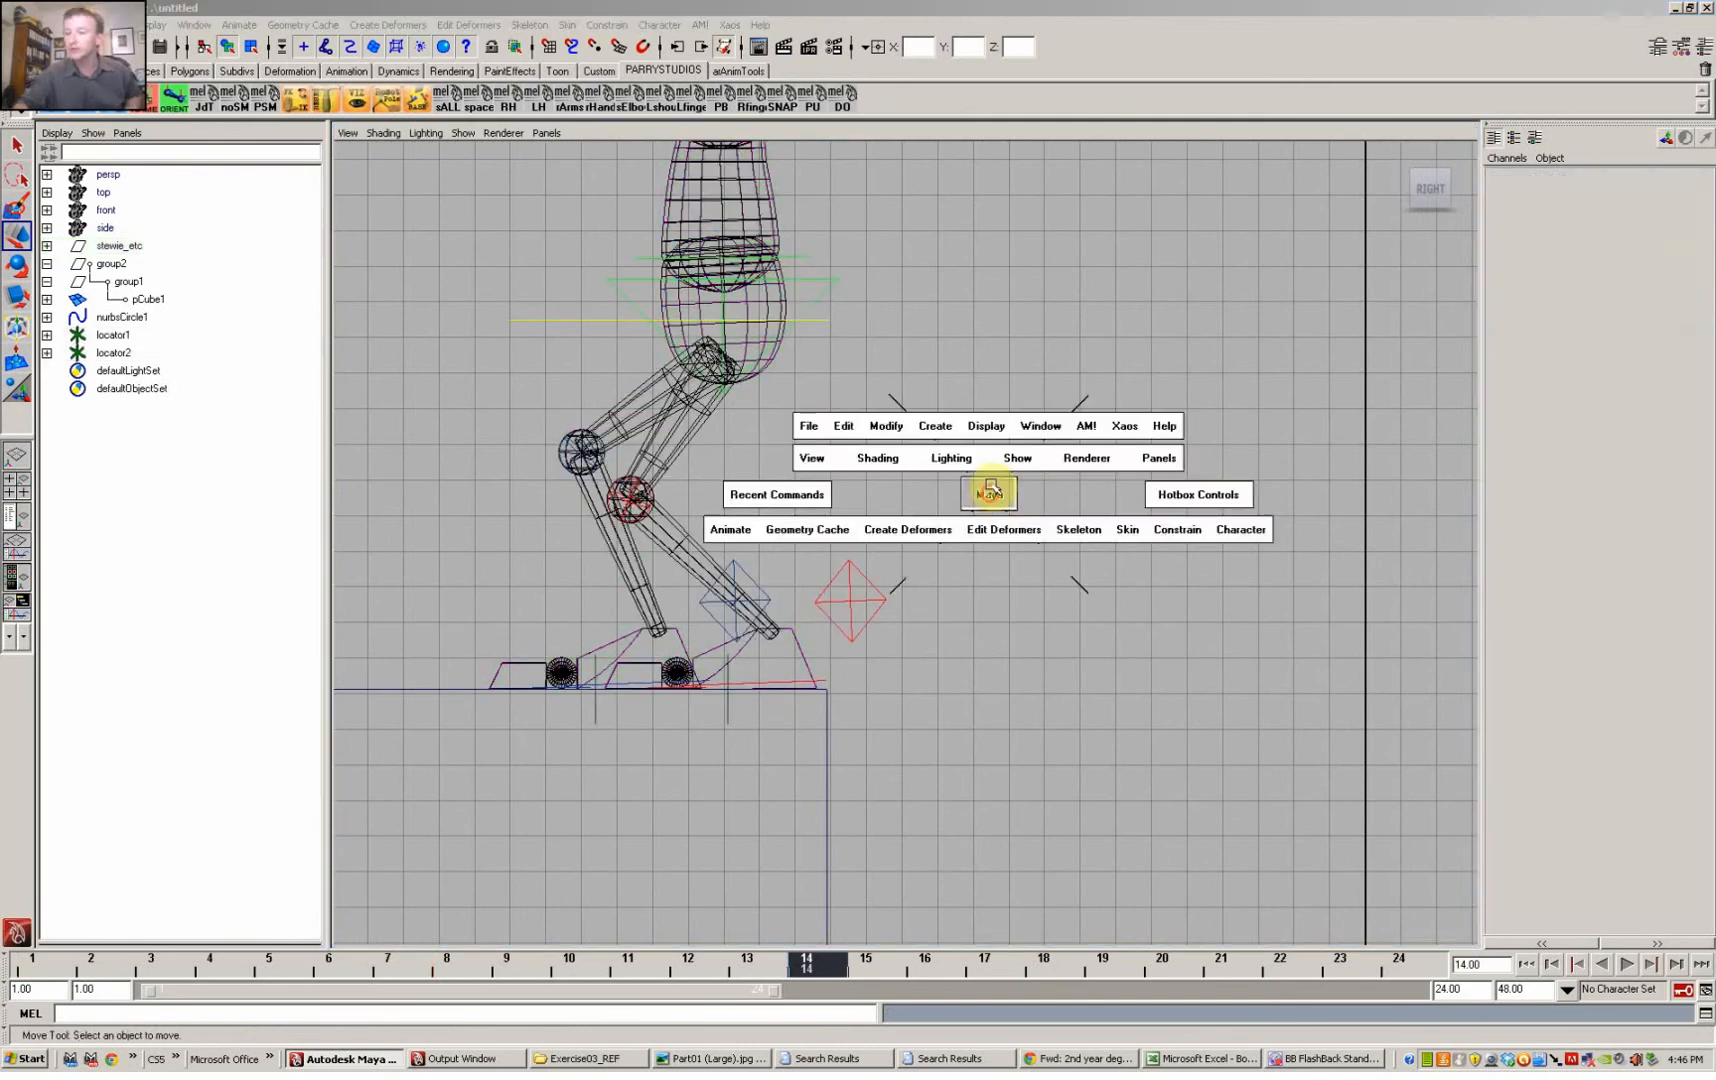
left_click_drag(990, 494, 1040, 482)
left_click_drag(1118, 578, 1088, 665, "alt")
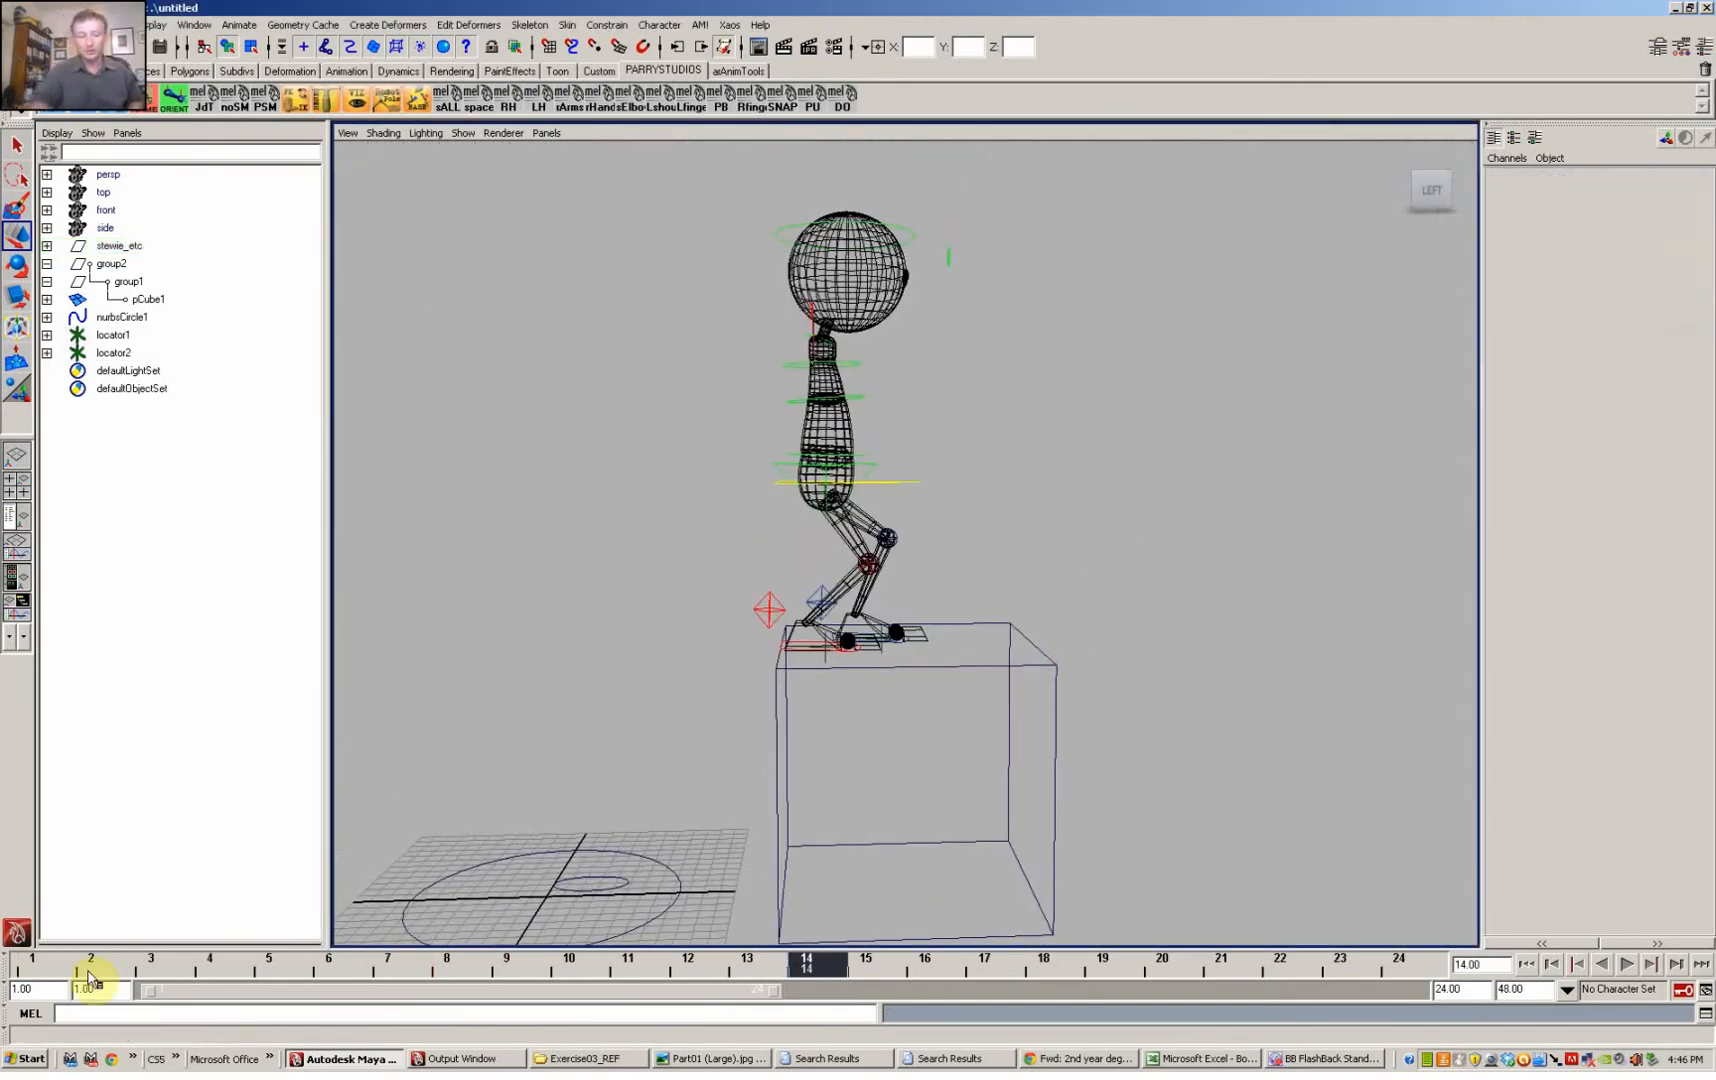
left_click_drag(30, 975, 922, 963)
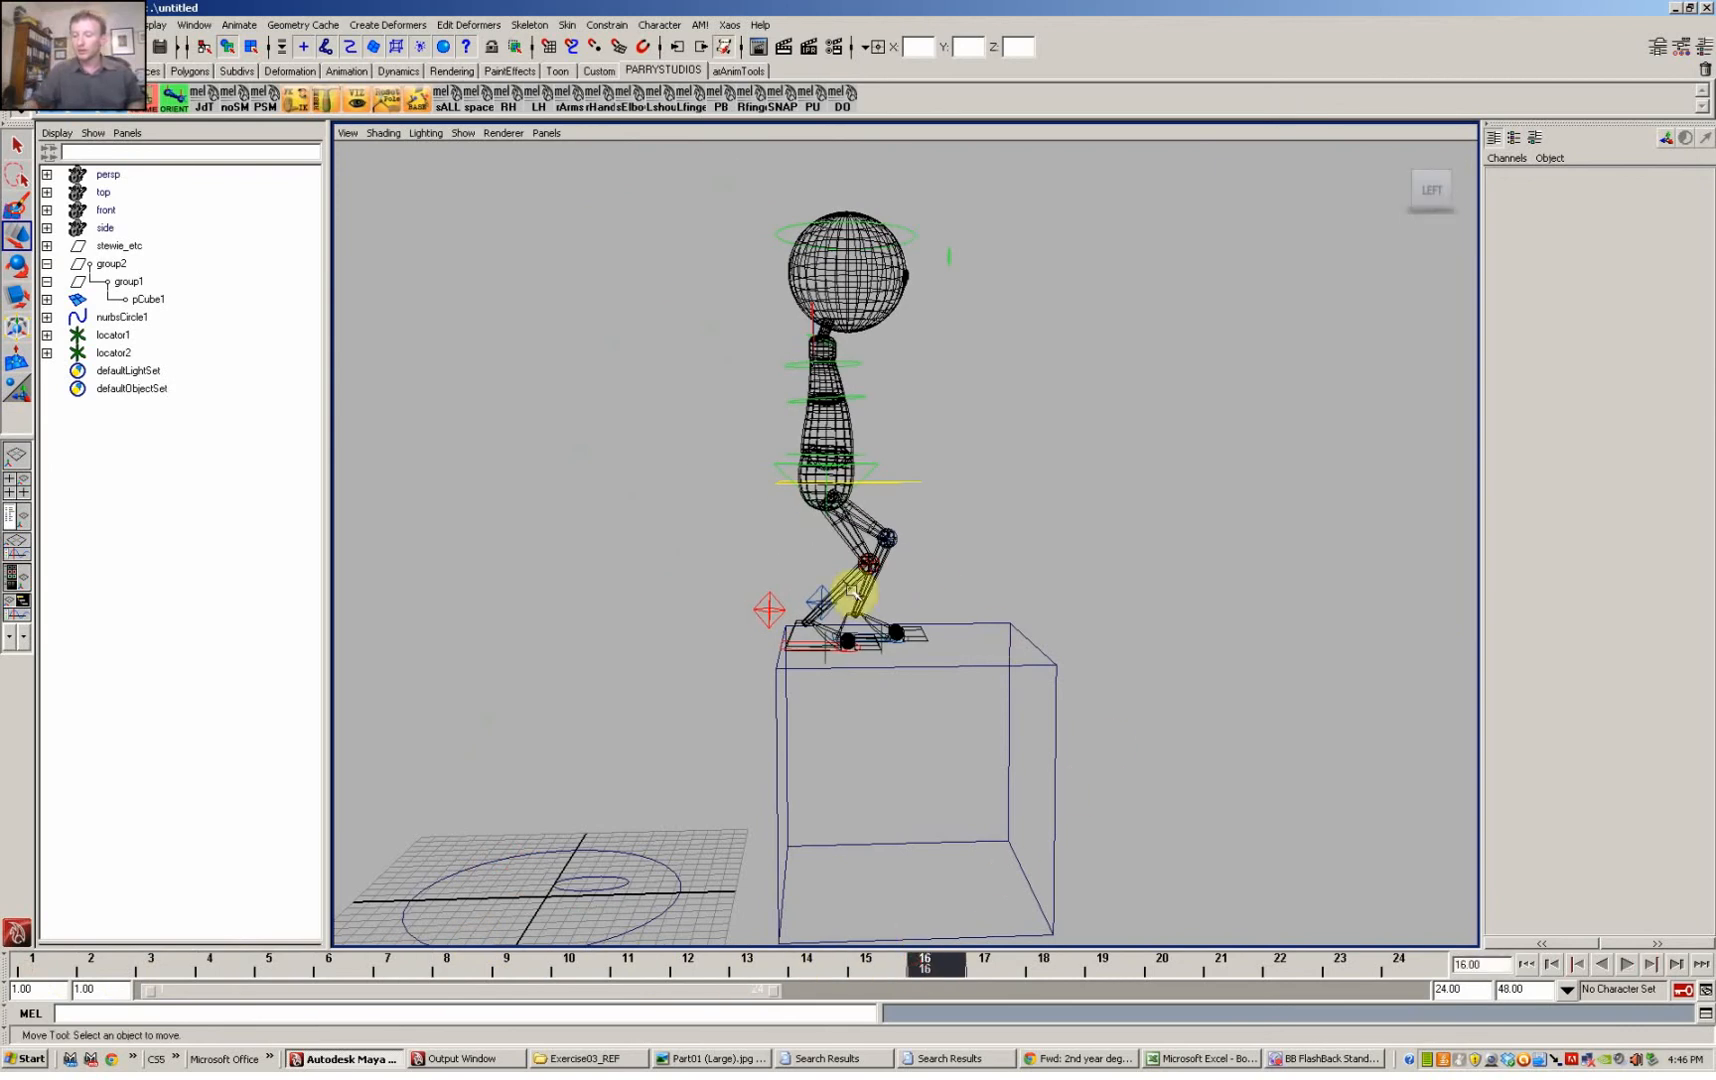
Step: Go to frame 15, one frame after the landing key, and attach the first locator to the box with the pickUP script
left_click(919, 482)
middle_click_drag(1104, 721, 1083, 631, "alt")
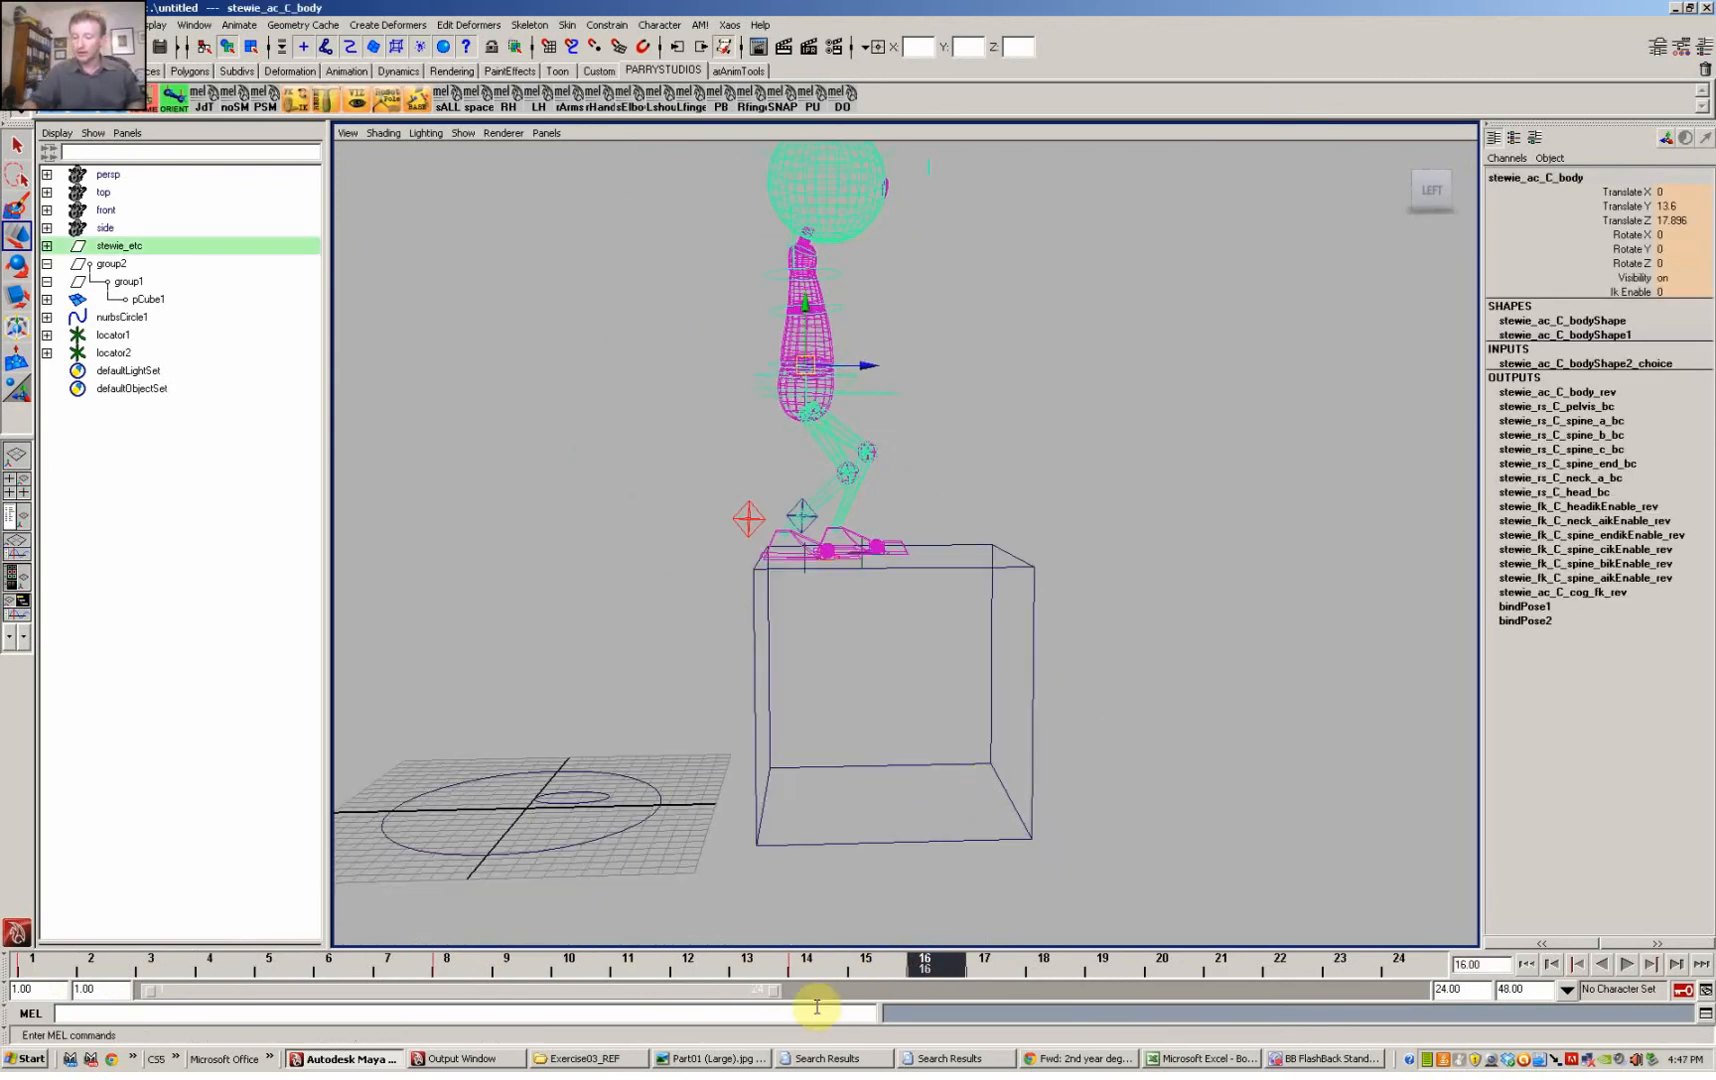
left_click(791, 966)
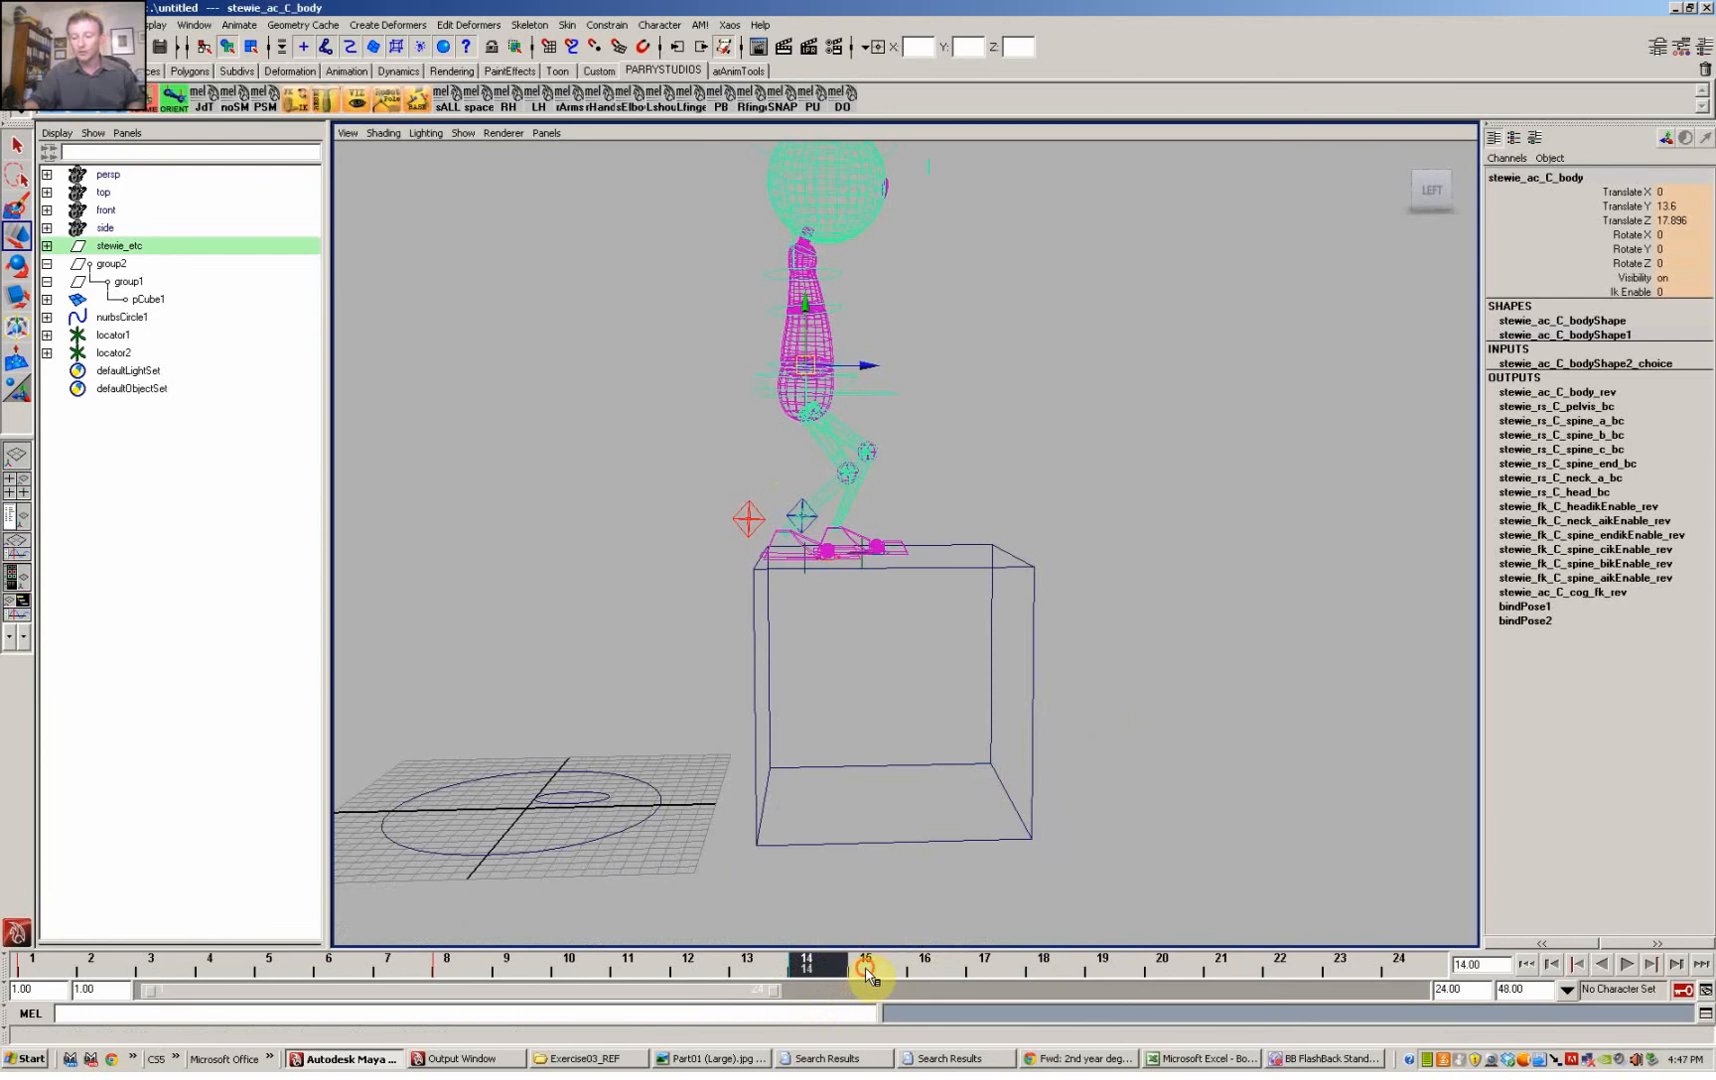
left_click(867, 968)
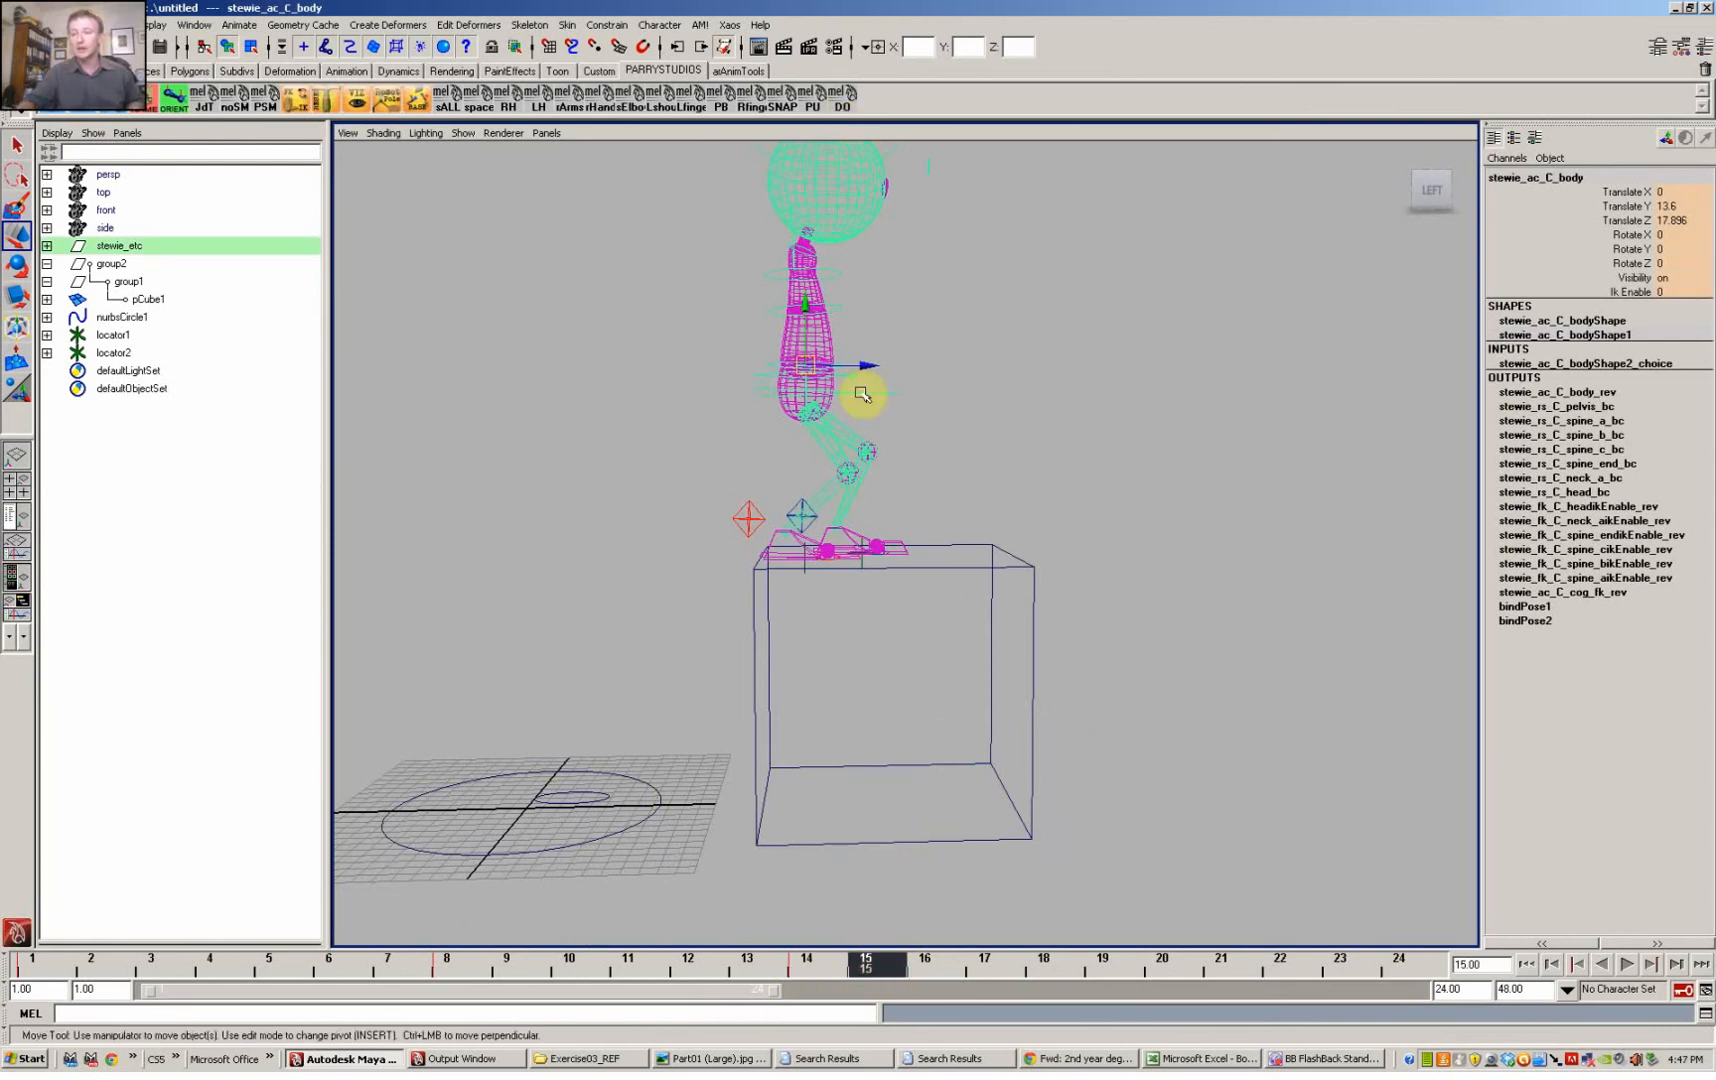
left_click(946, 494)
left_click_drag(946, 494, 856, 568, "alt")
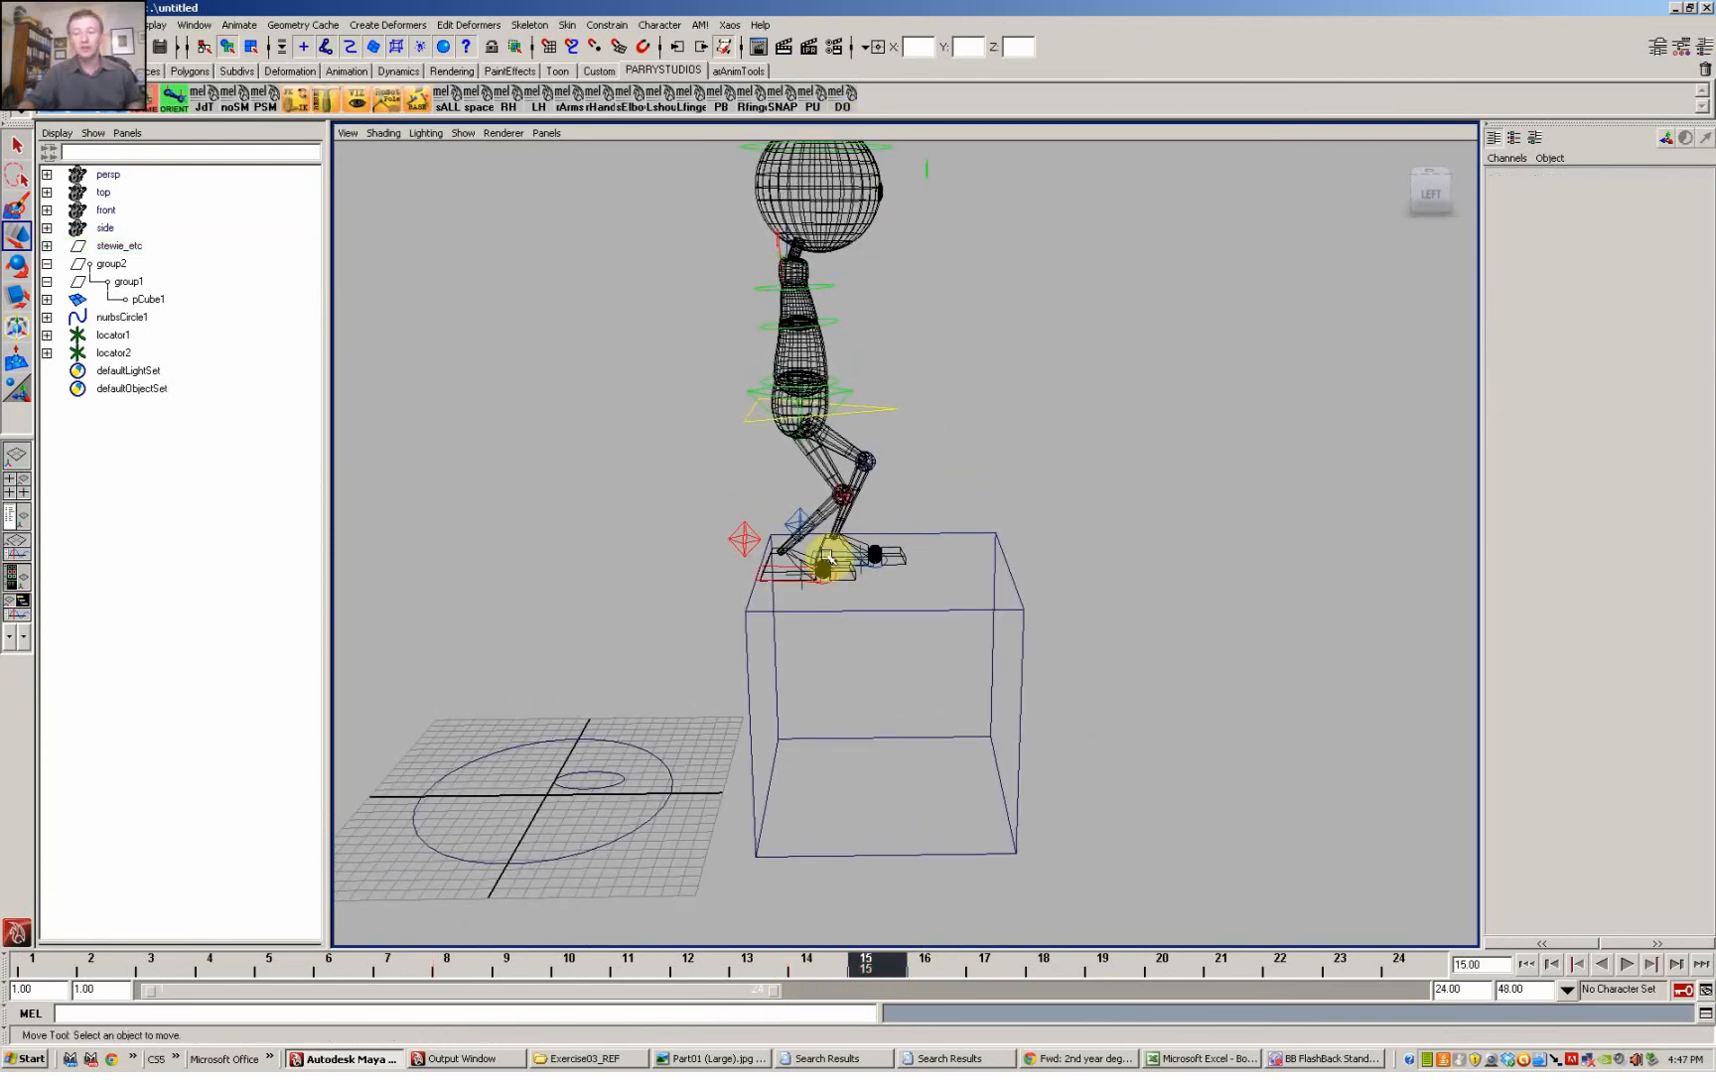
left_click(950, 605)
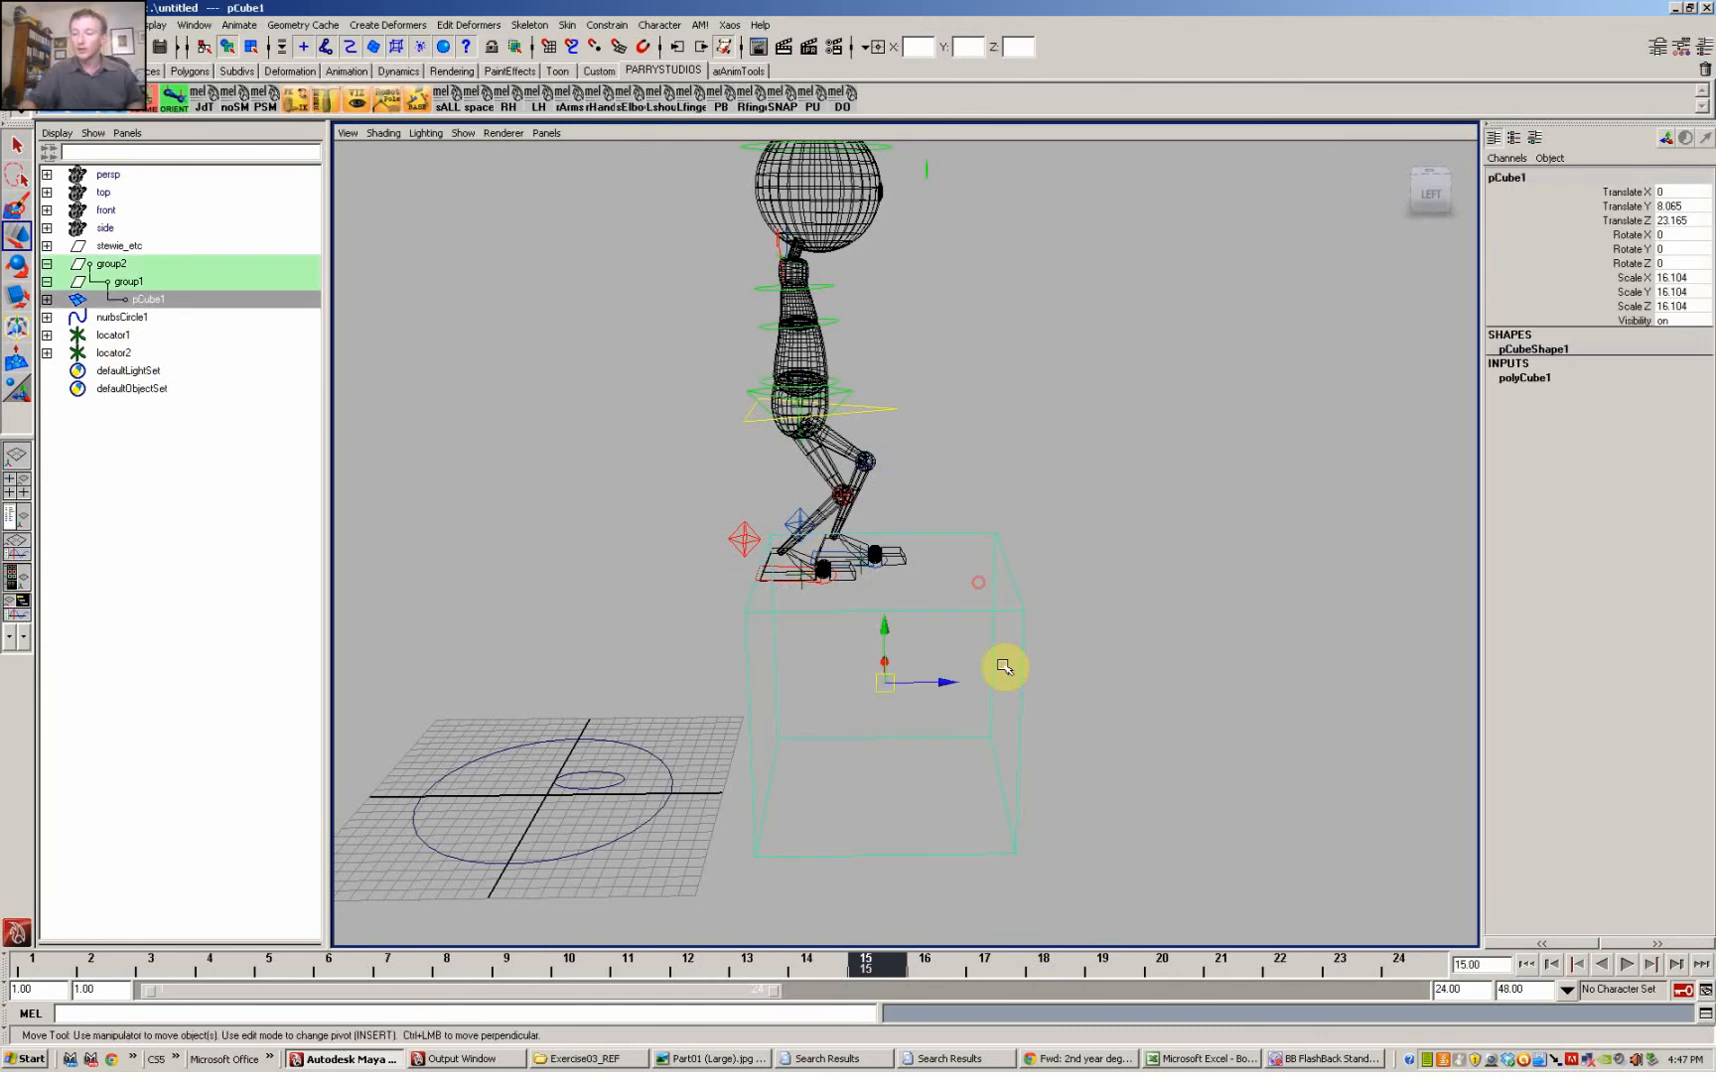
left_click(125, 338)
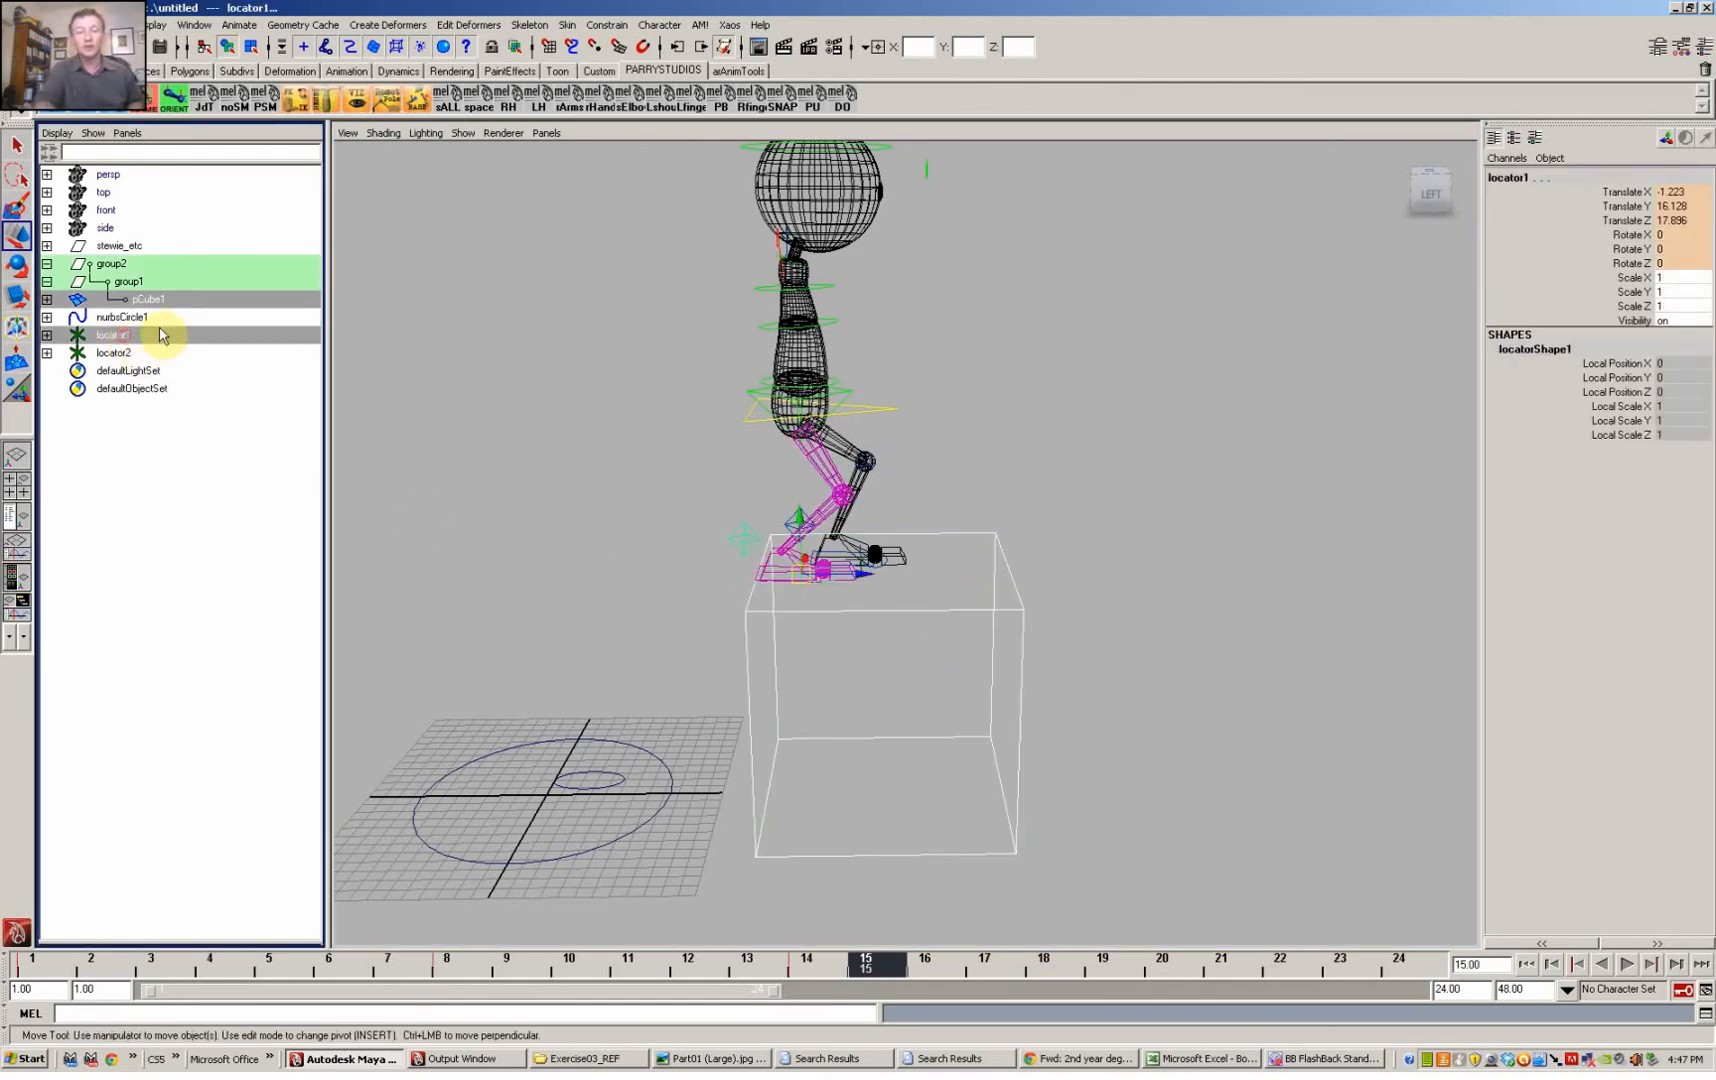
left_click(815, 108)
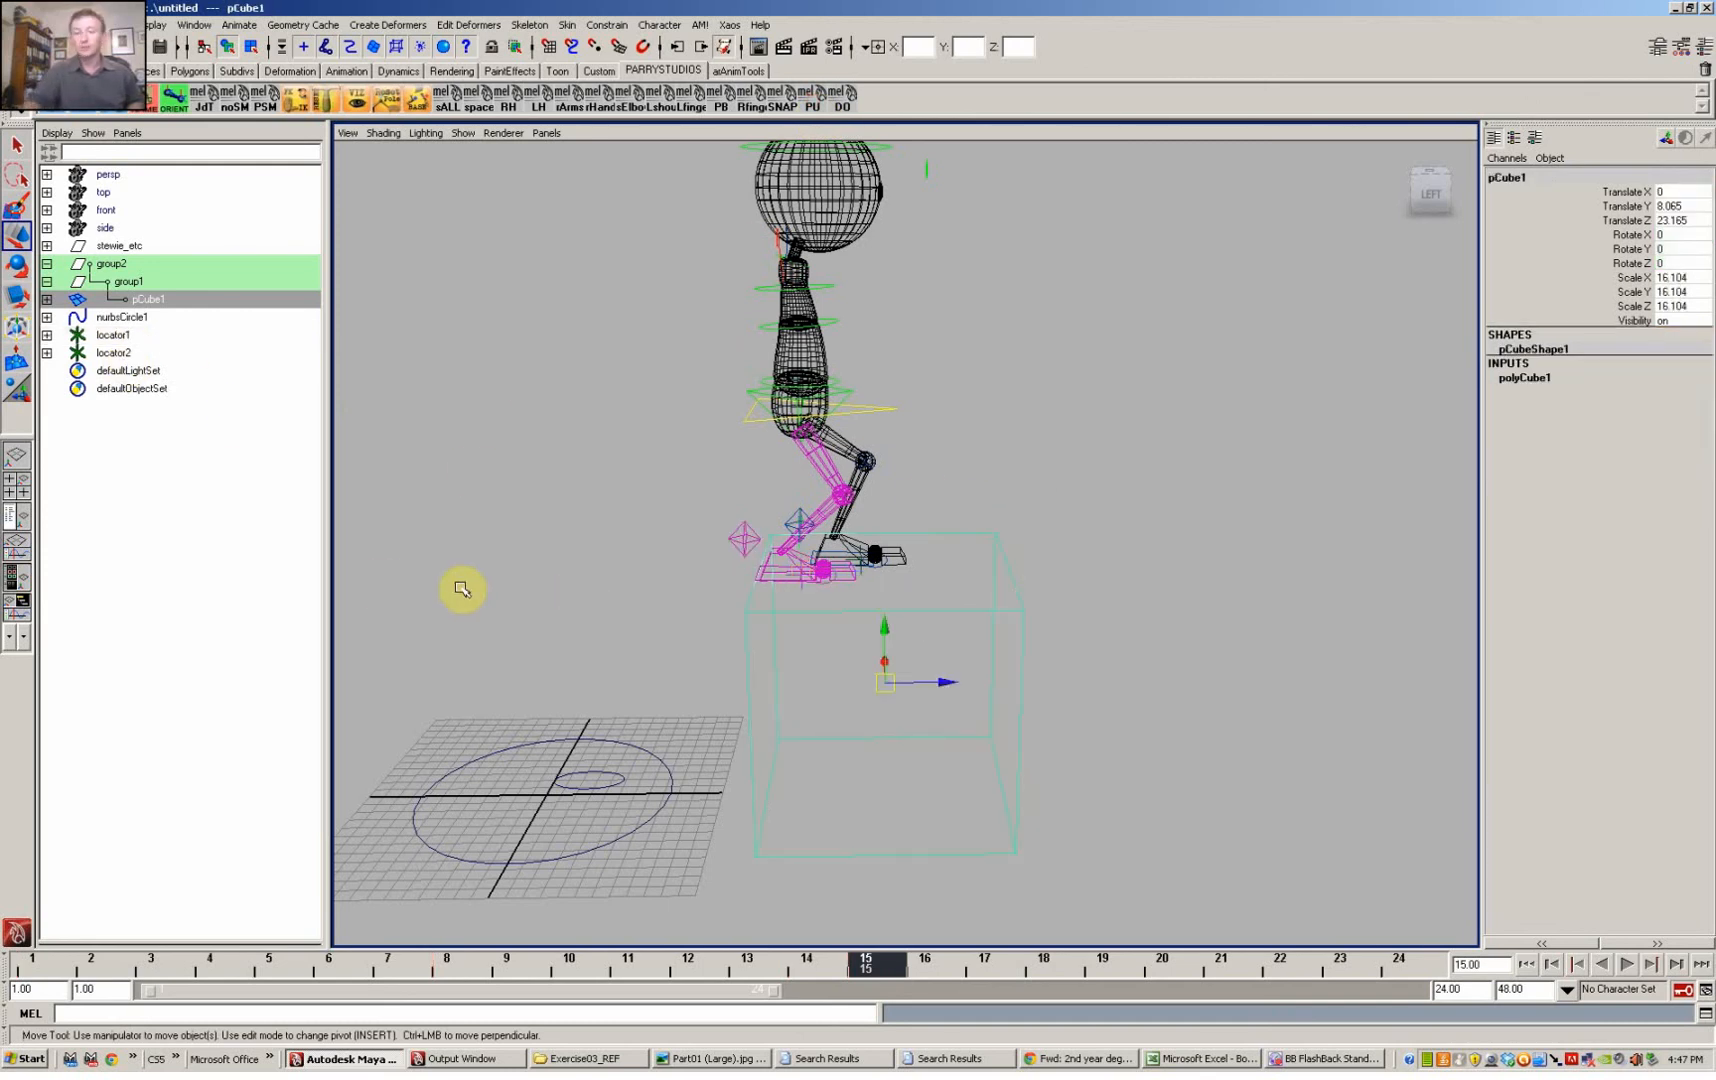
Step: Test the first locator's attachment by rotating the box and undo the rotation
key("e")
mouse_move(938, 670)
left_mouse_down()
mouse_move(938, 624)
mouse_move(955, 646)
left_mouse_up()
key("ctrl+z")
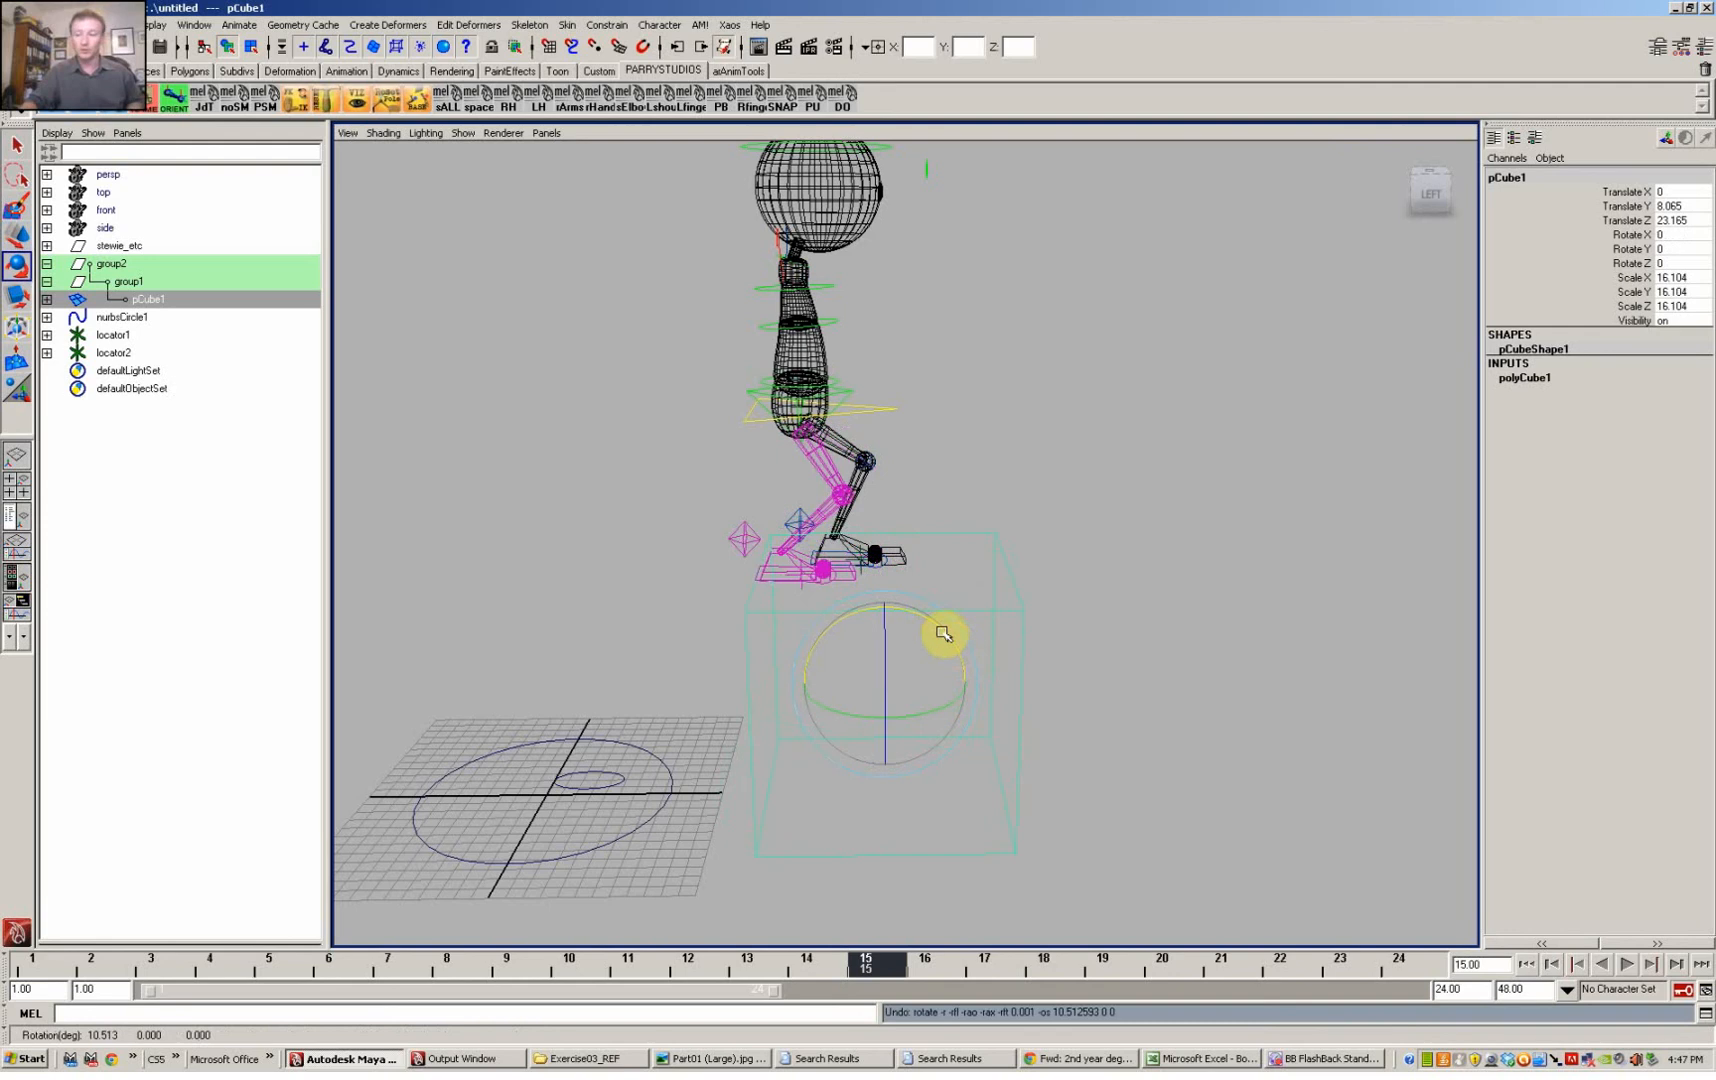
Step: Attach the second locator to the box with the pickUP script
left_click(113, 353)
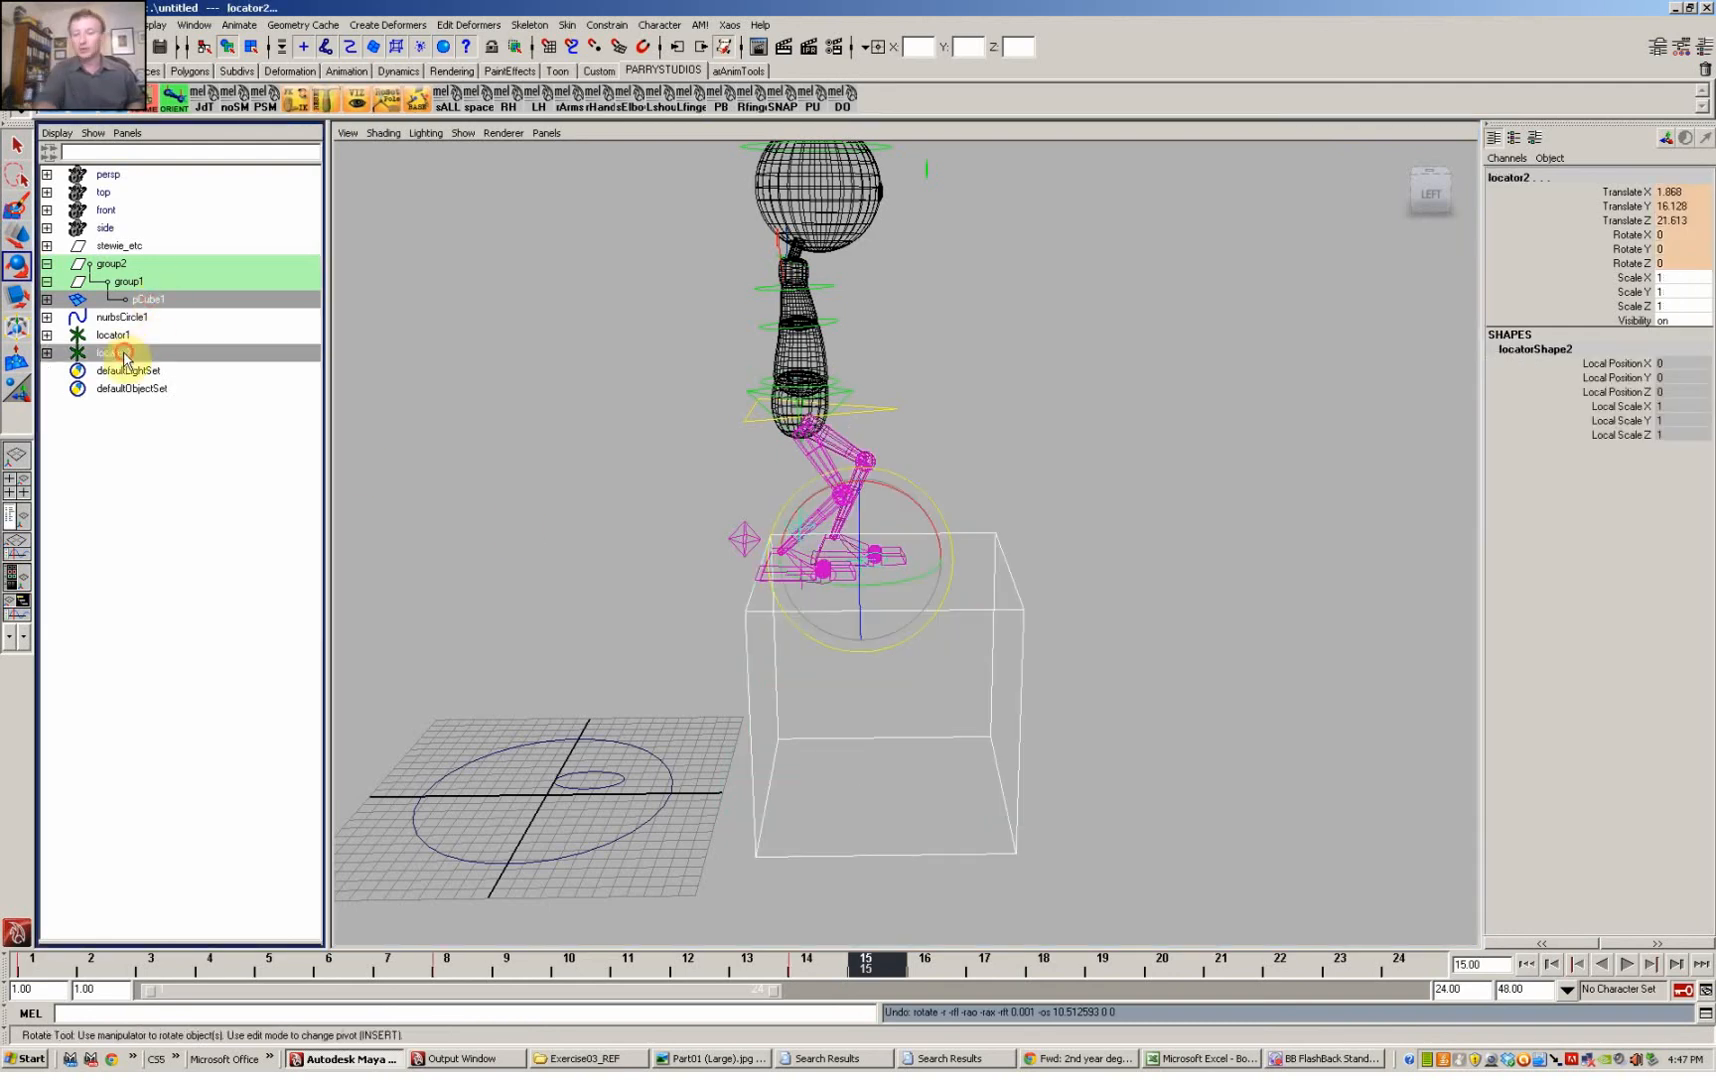
left_click(811, 102)
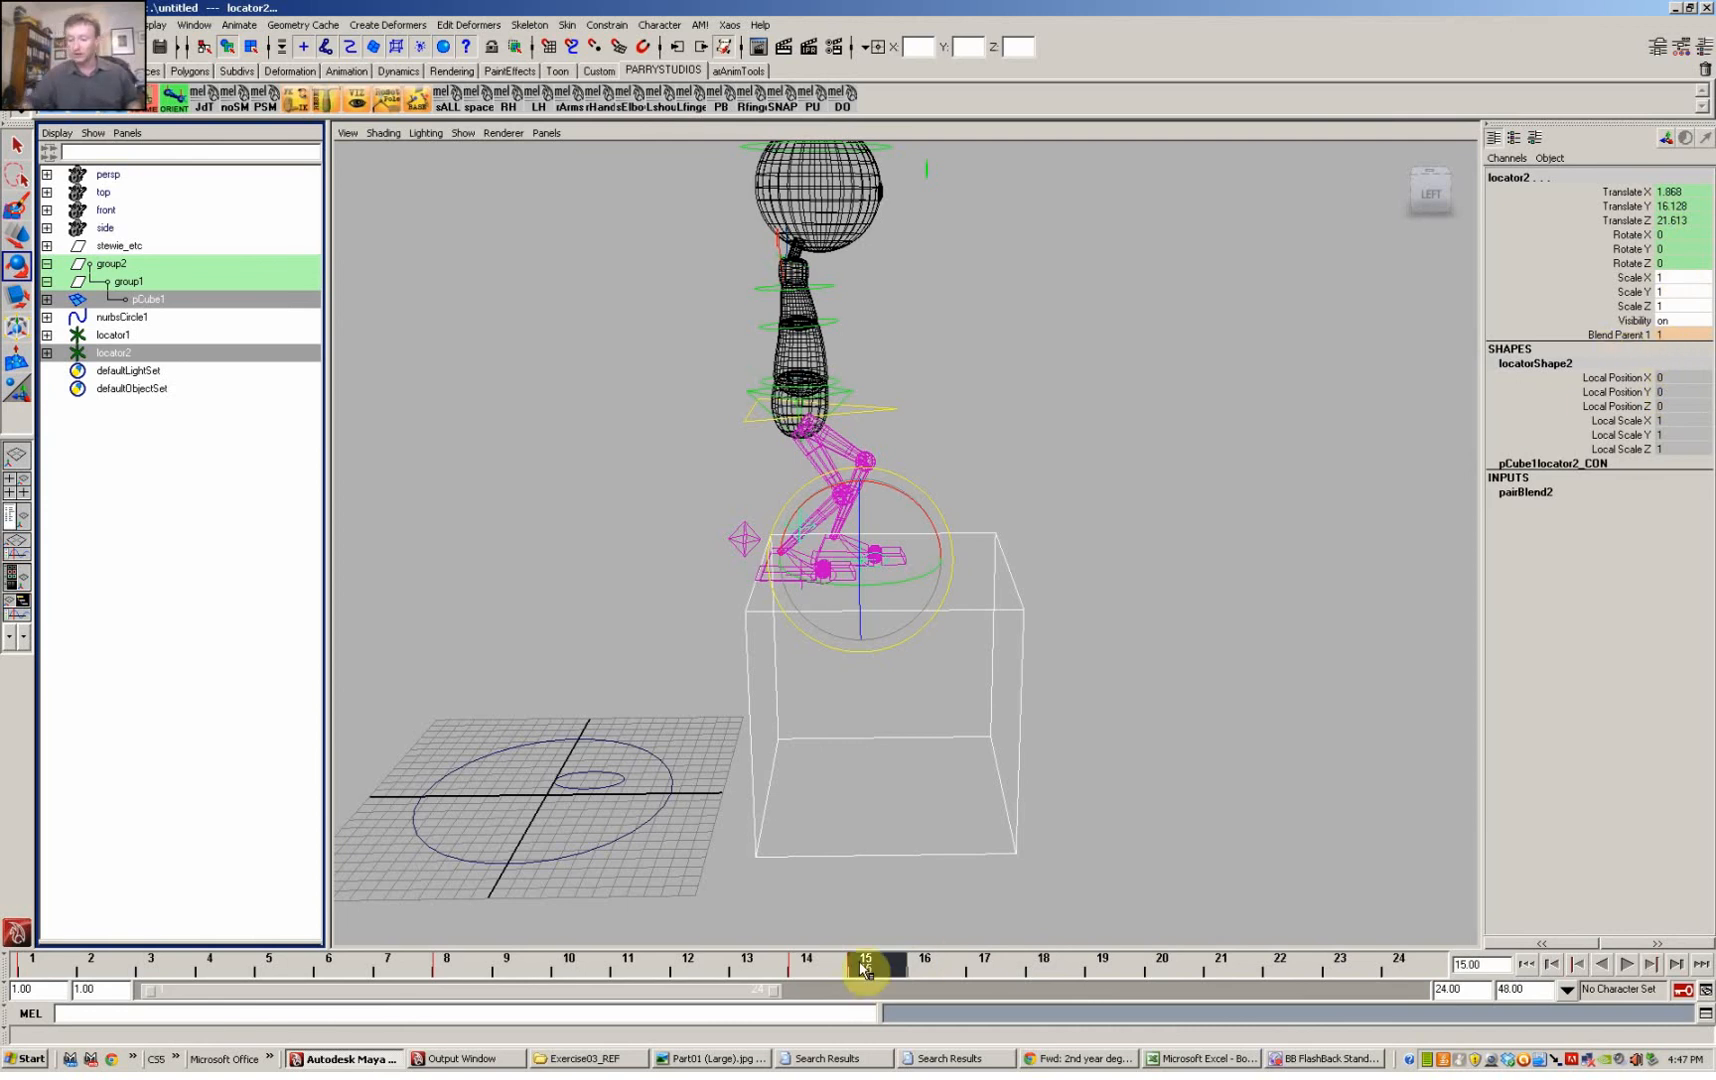
Step: At frame 14, set Blend Parent 1 to 0 on both foot locators
left_click_drag(866, 970, 835, 969)
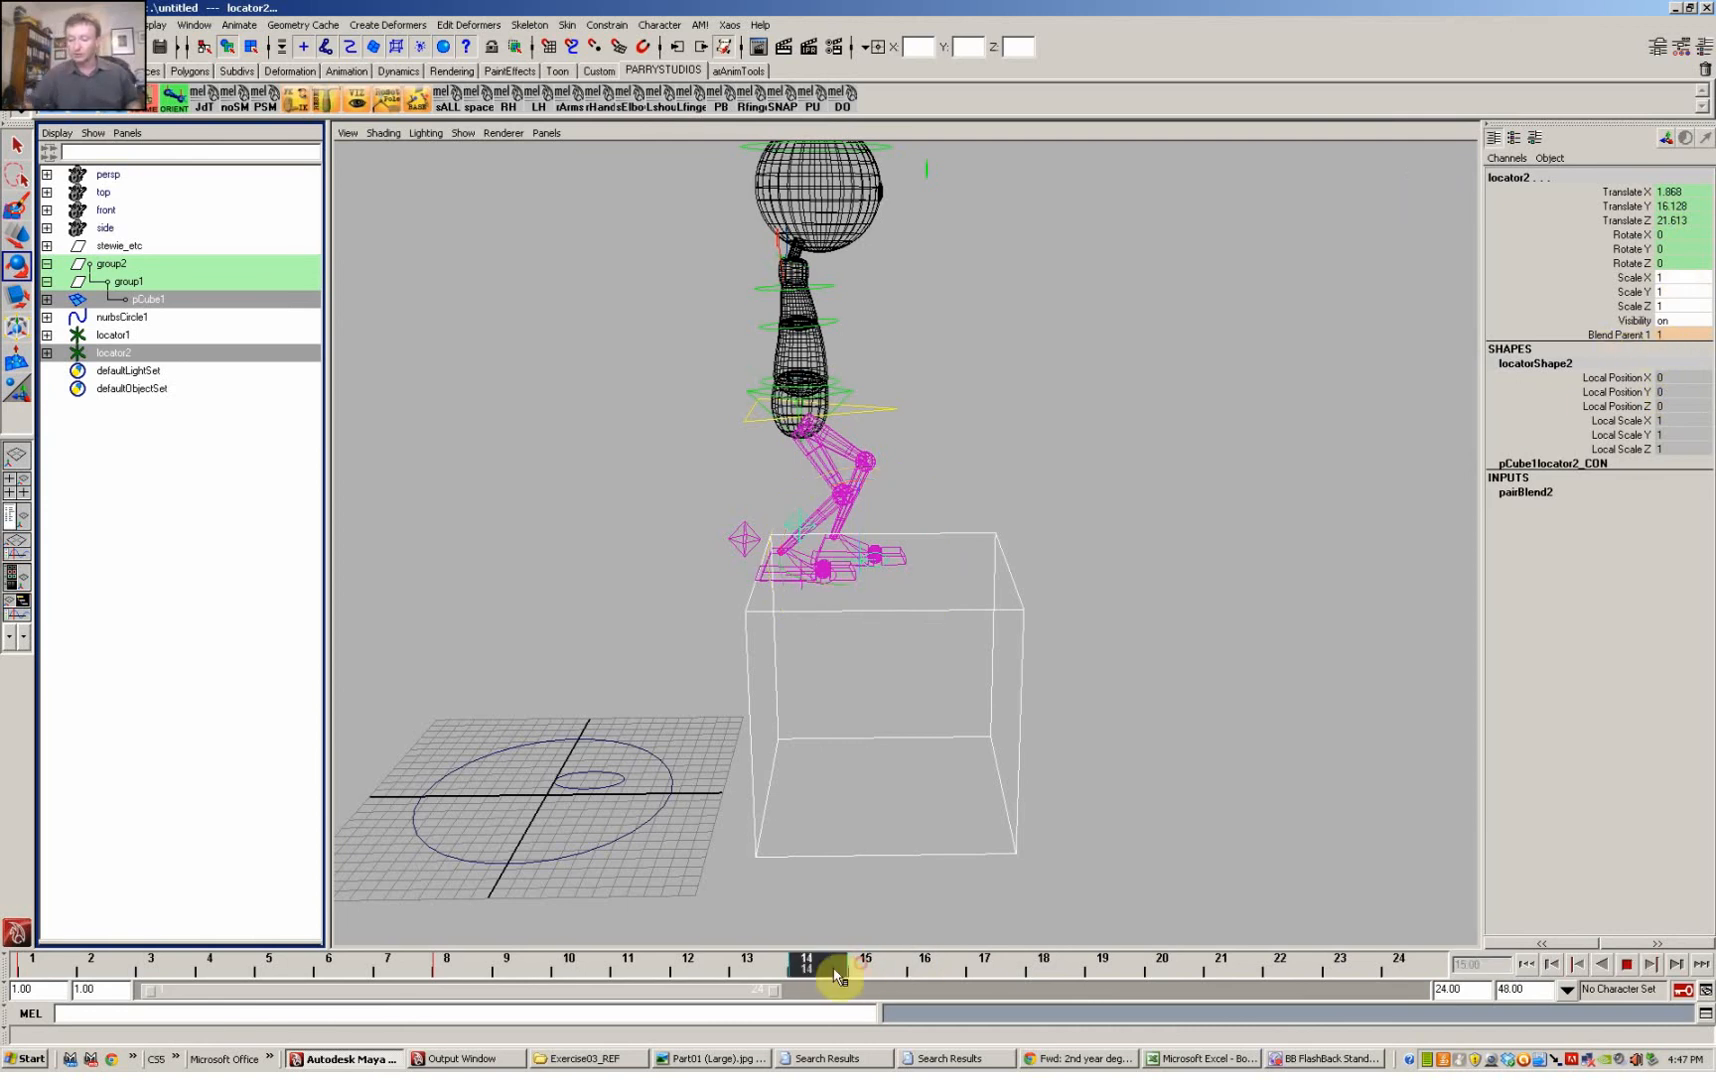
left_click(968, 449)
left_click(113, 335)
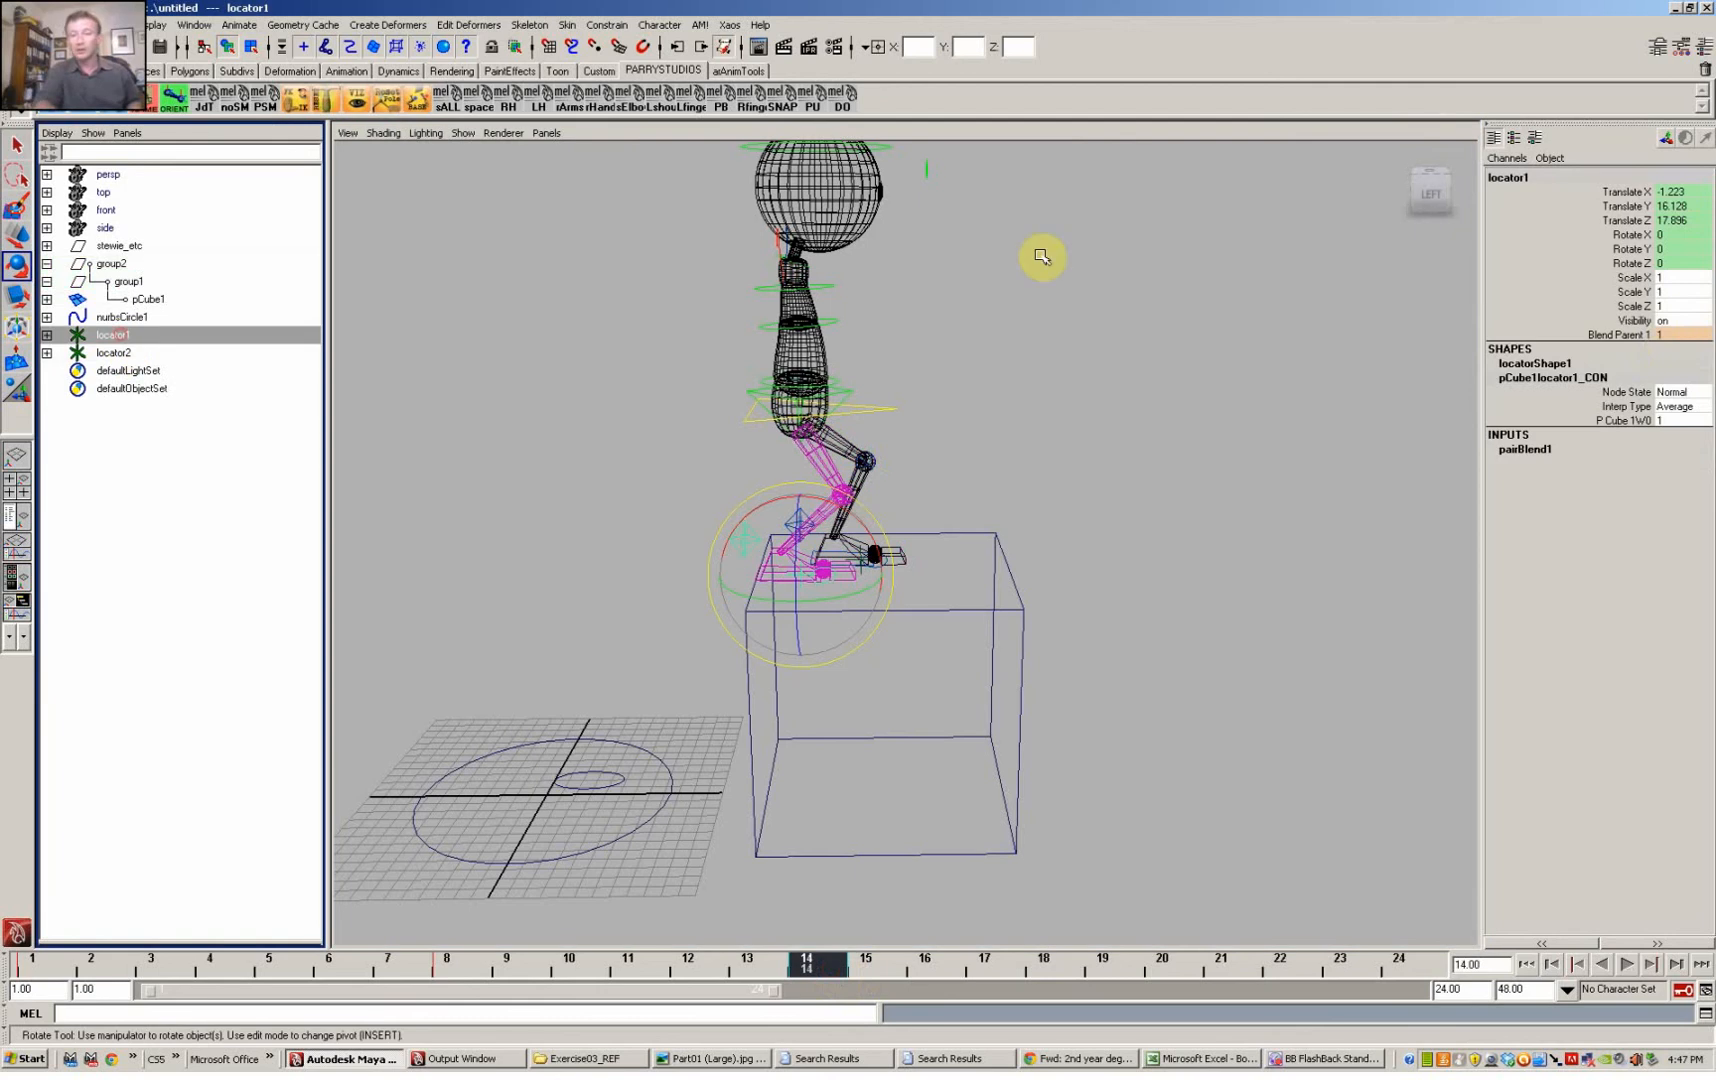
left_click(1674, 337)
type("0")
key("Return")
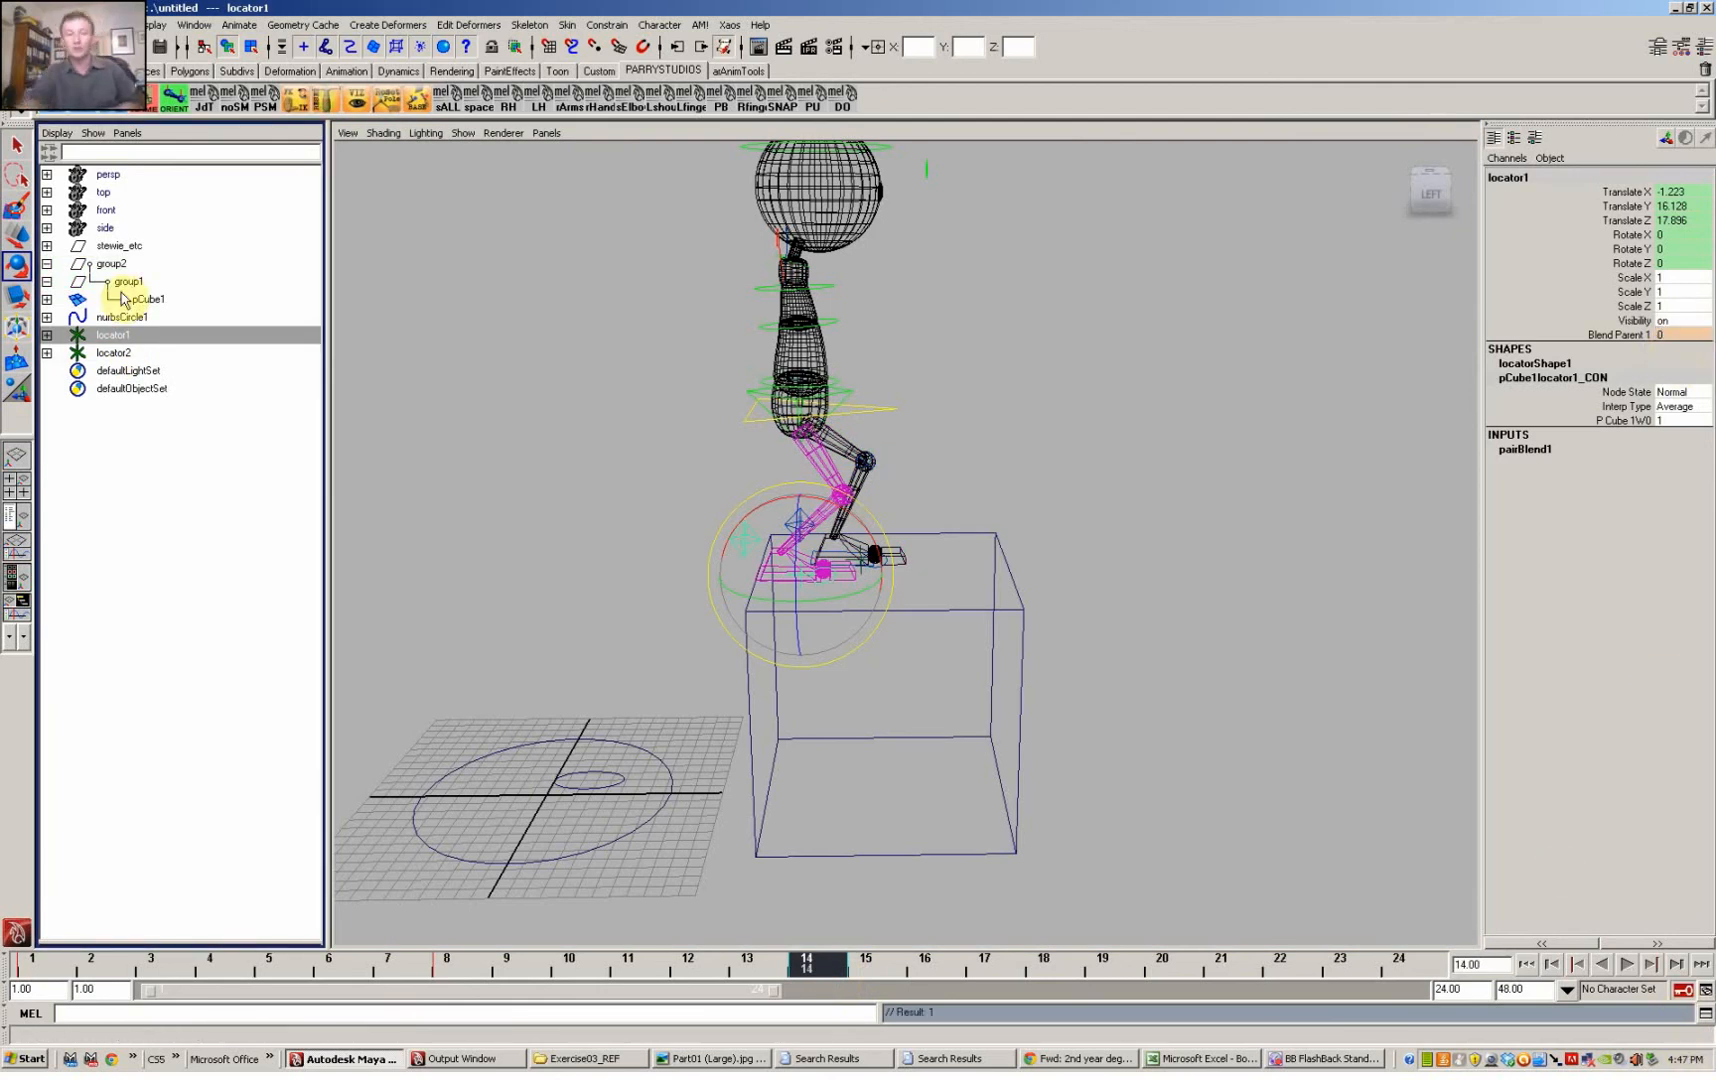
left_click(114, 355)
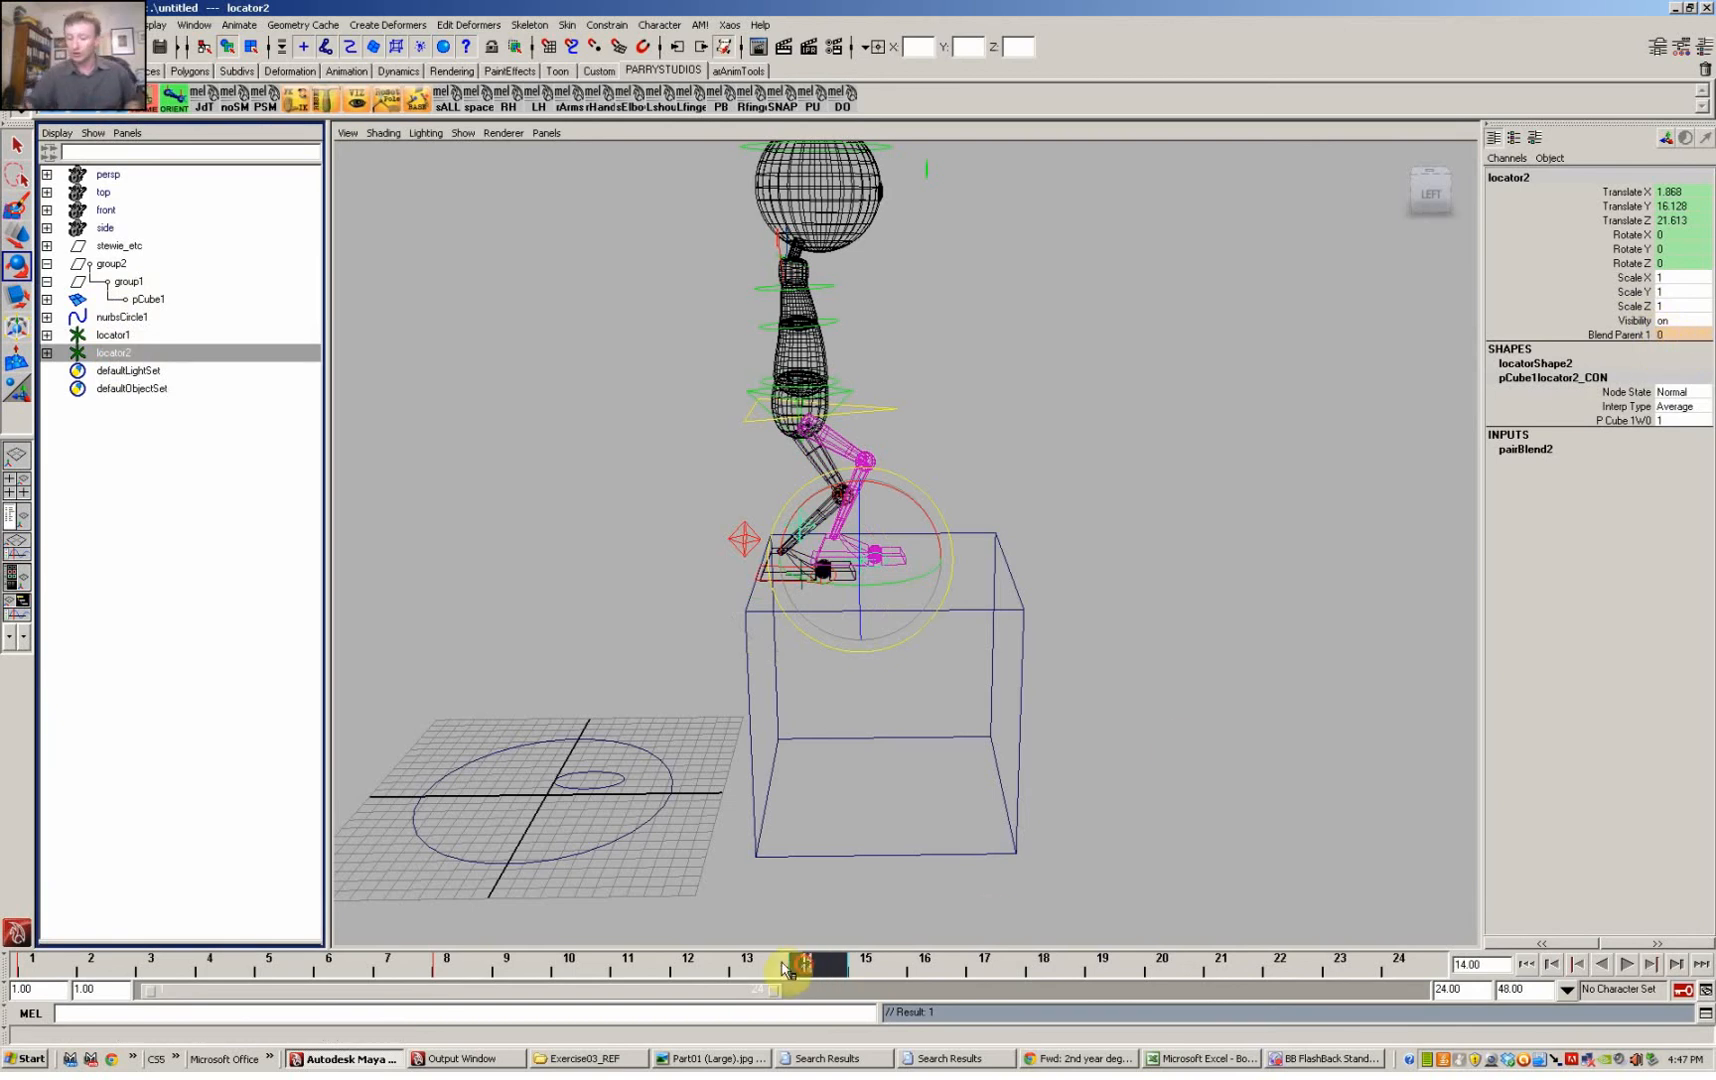
Step: At frame 15, key the box's rotation and rotate the box forward to Rotate X 22.379
key("alt+v")
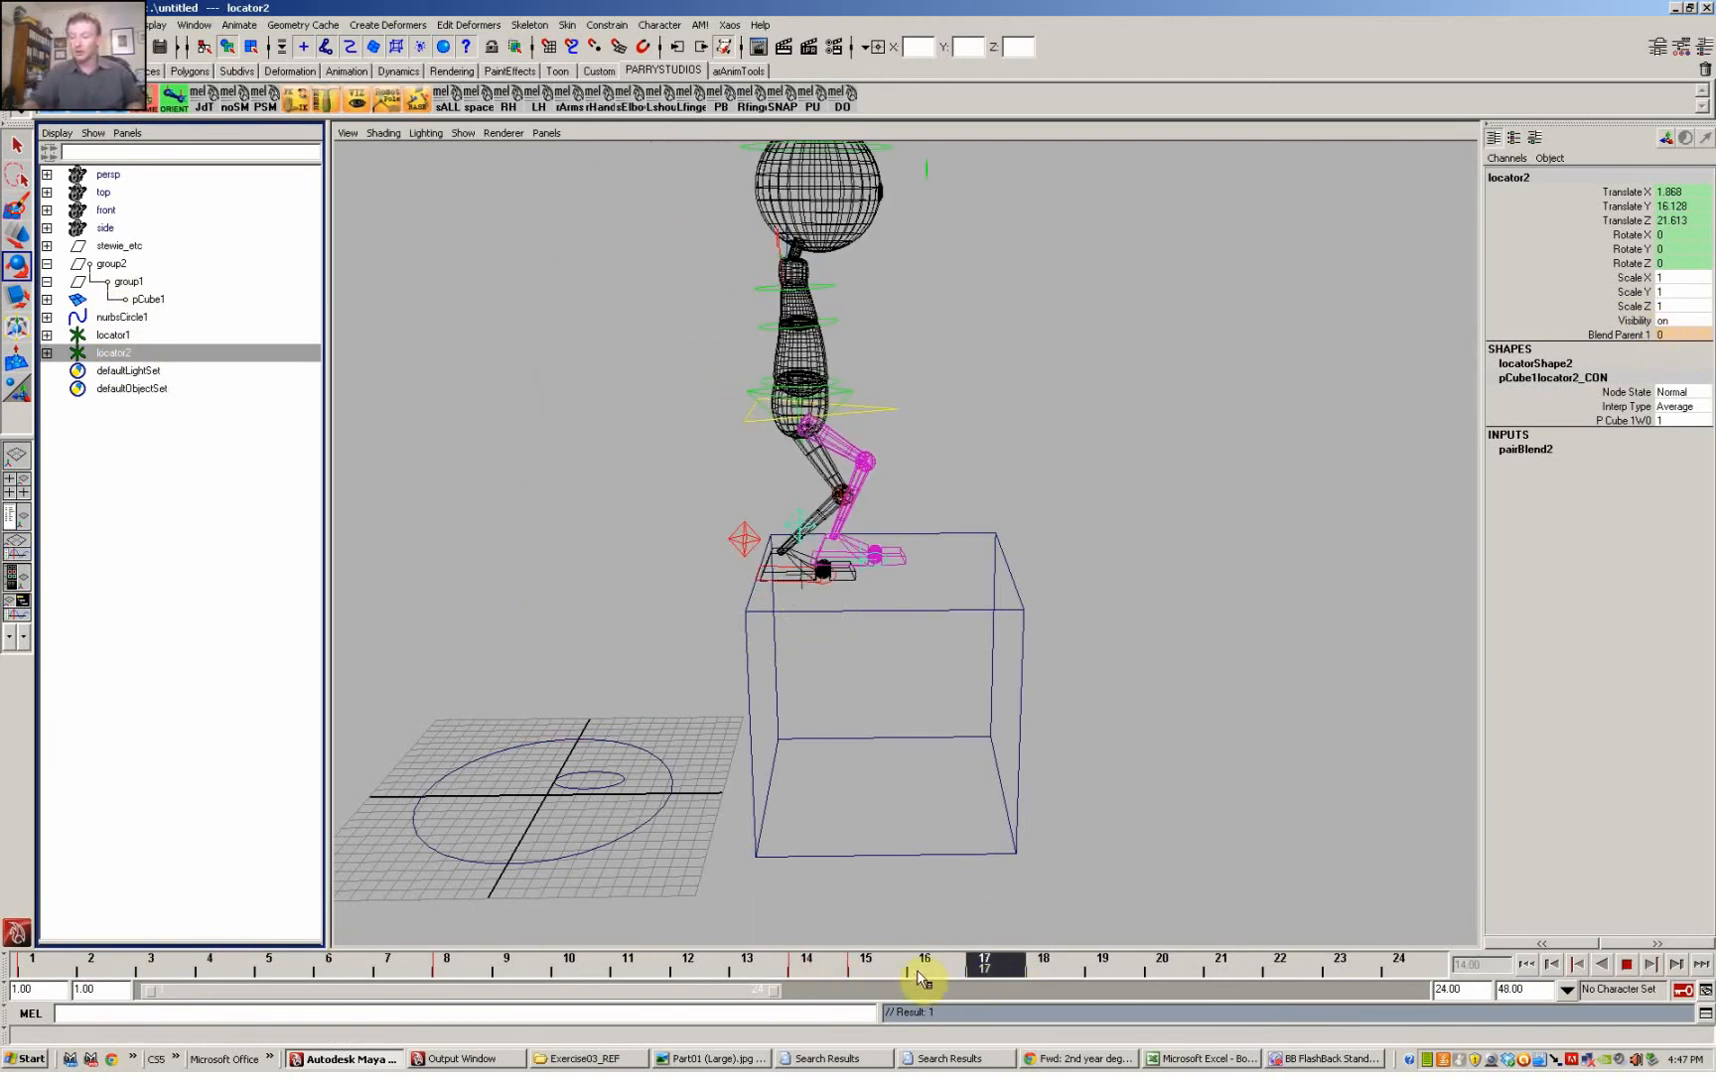
left_click(873, 969)
left_click(998, 604)
left_click_drag(951, 598, 963, 641)
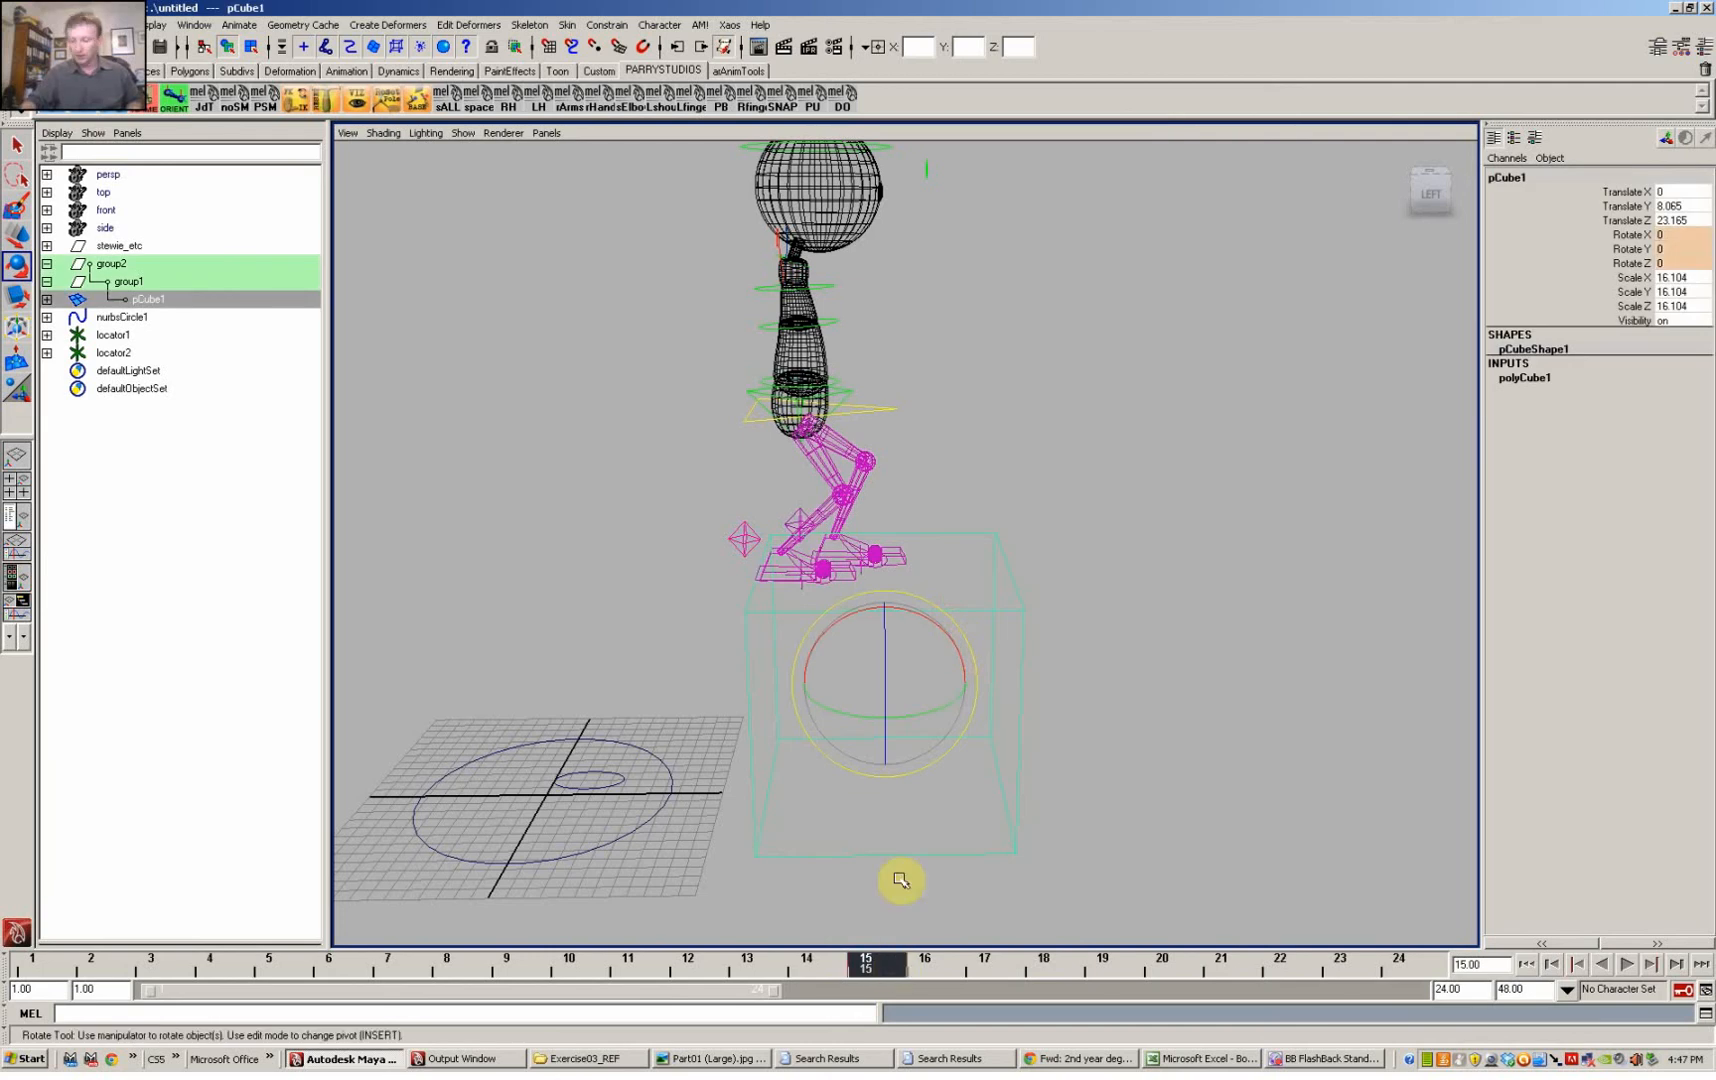
left_click_drag(933, 624, 955, 640)
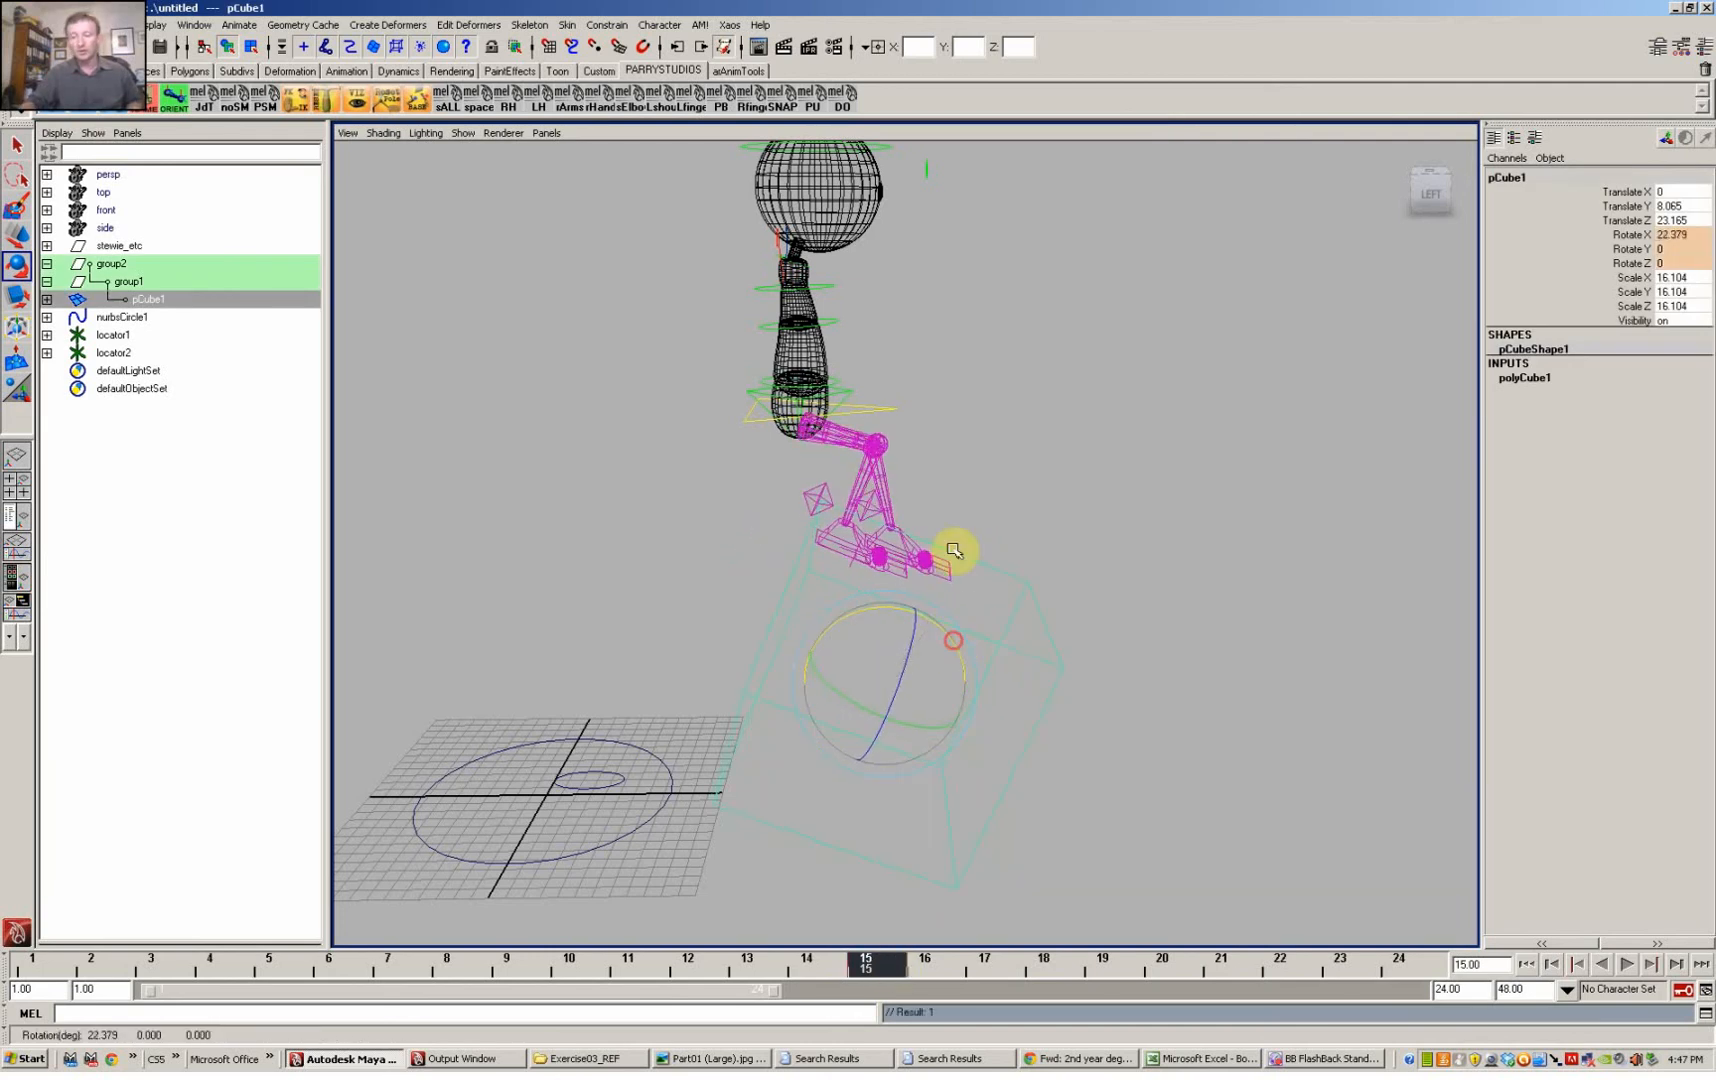
Step: Move the body control forward over the tilted box to Translate Z 24.127 and compare frames 14 and 15
left_click(880, 408)
left_click(873, 395)
key("w")
left_click_drag(854, 380, 980, 417)
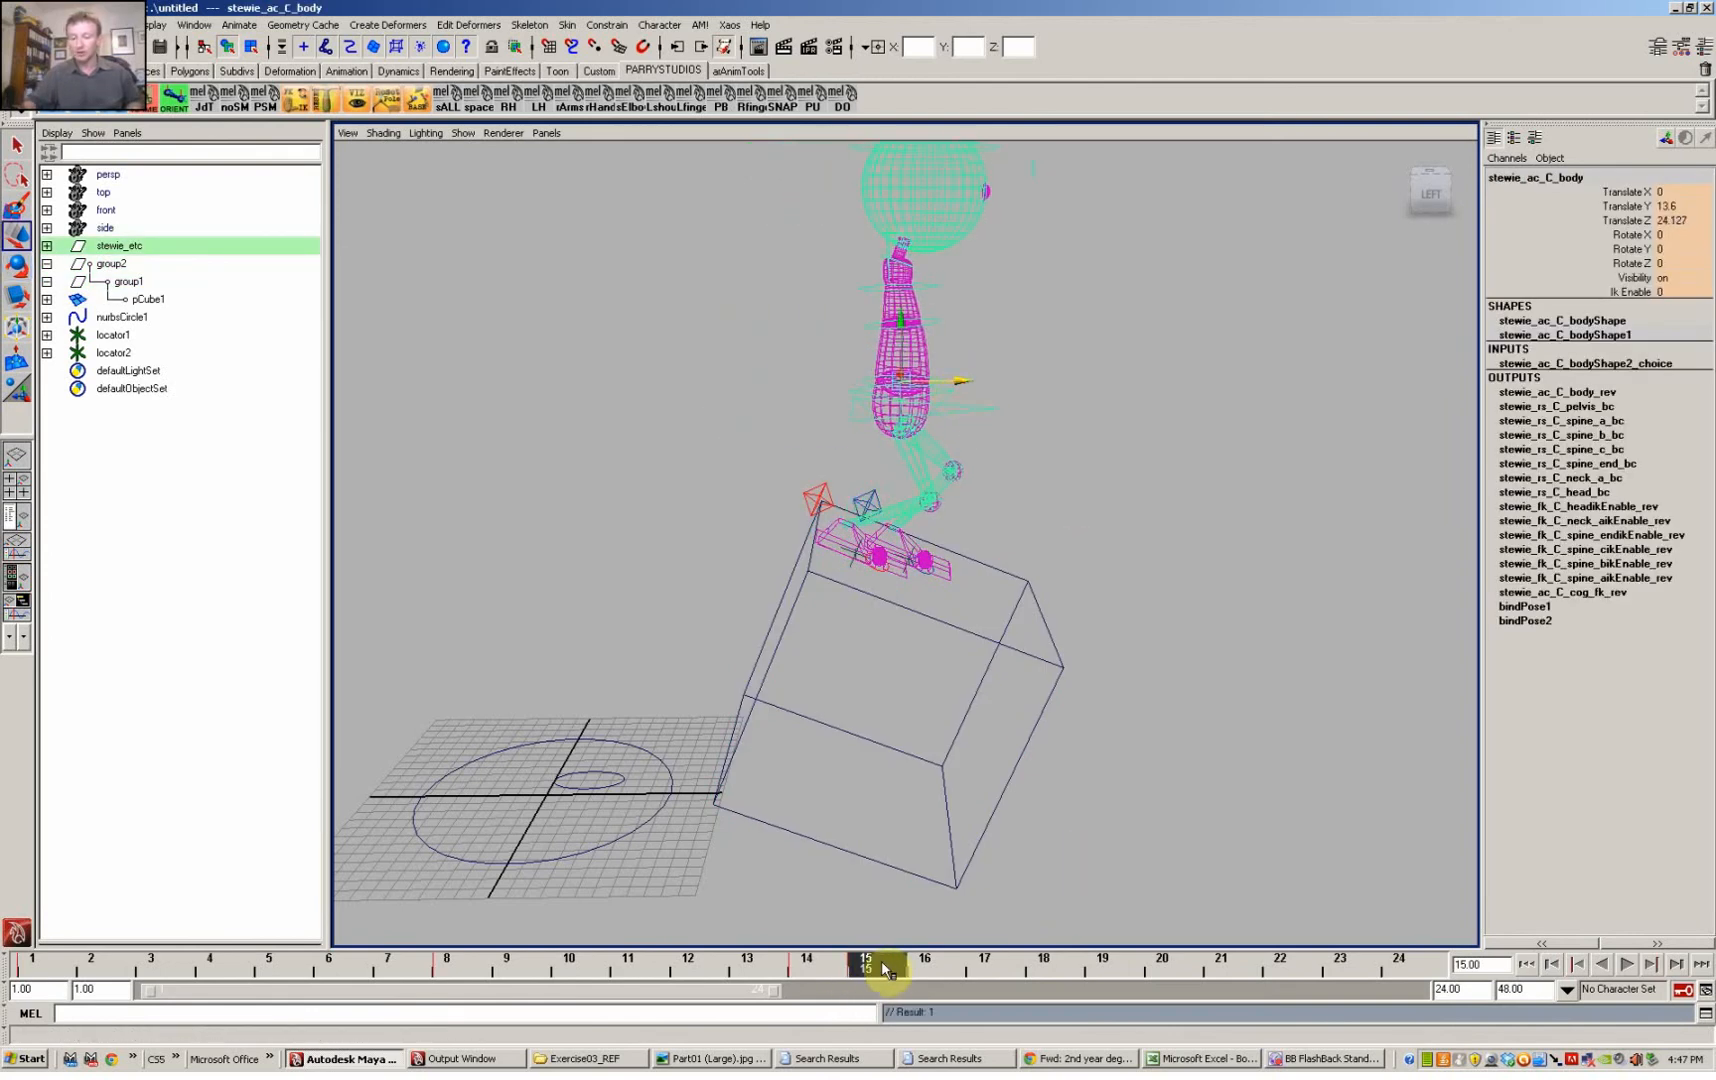
left_click(829, 968)
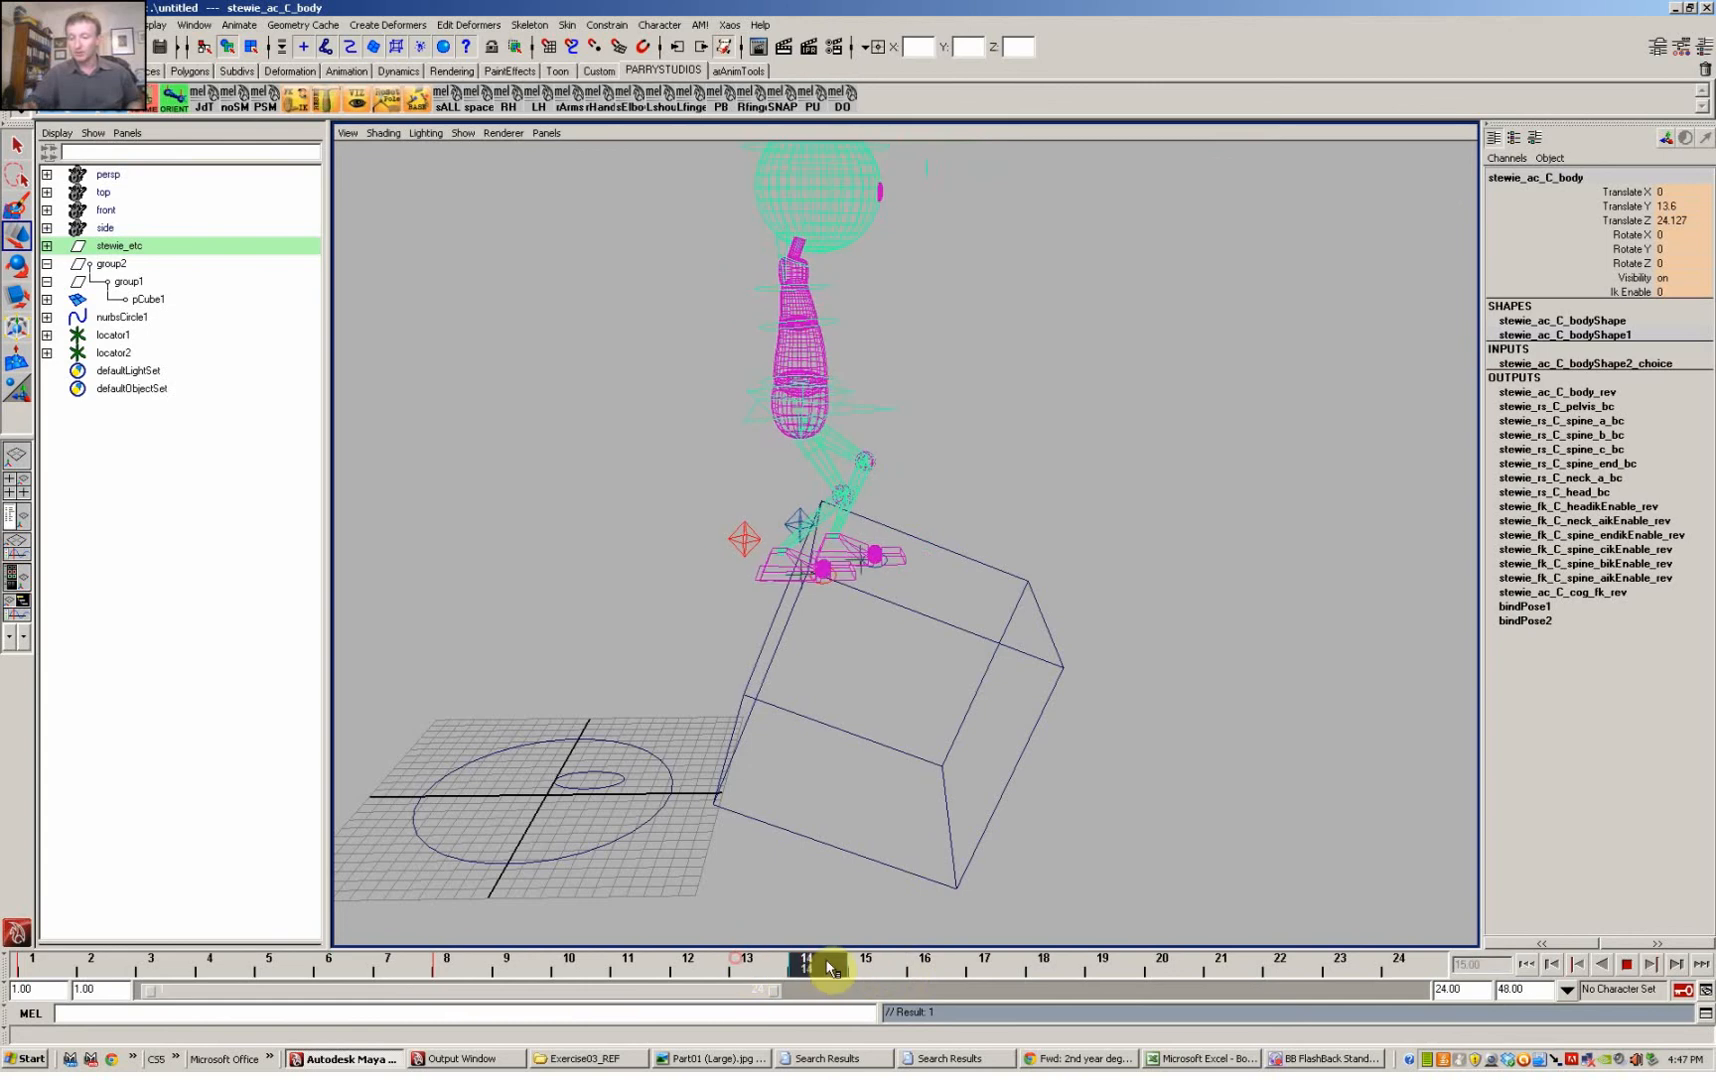
left_click_drag(829, 968, 876, 952)
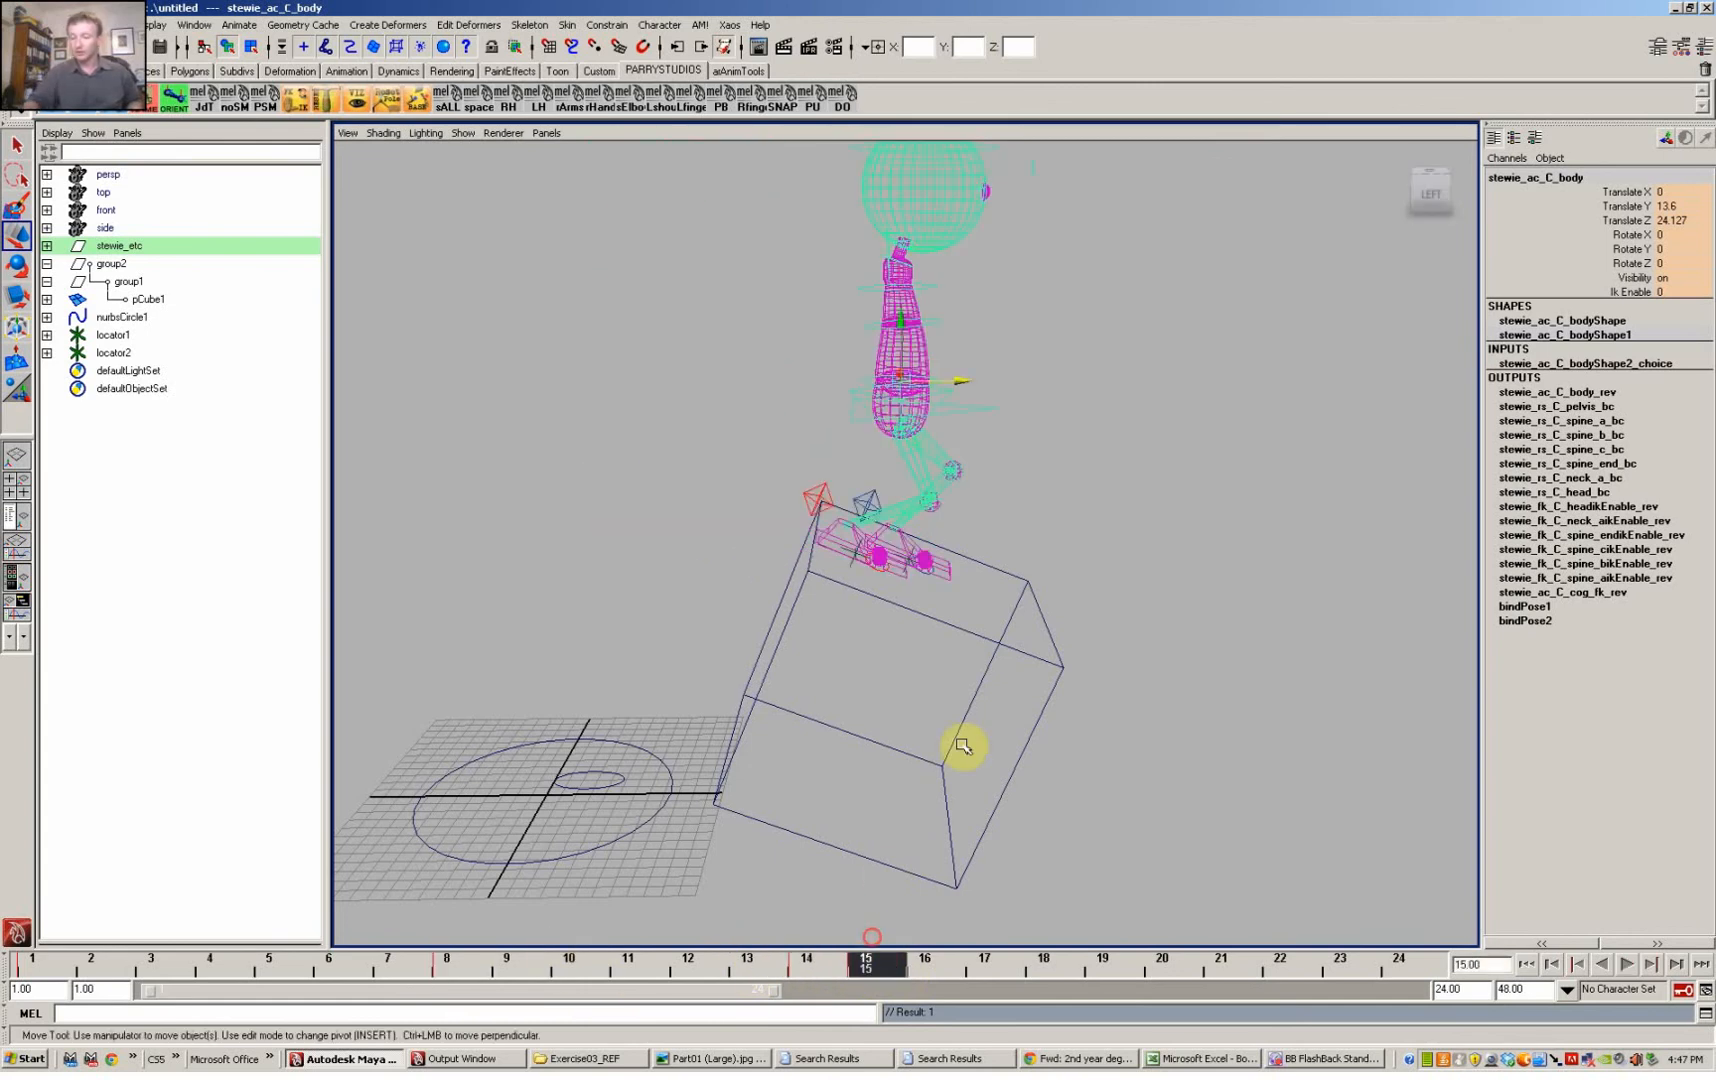
Step: Set the box's Rotate X to 0 at frame 14
left_click(988, 635)
left_click(830, 968)
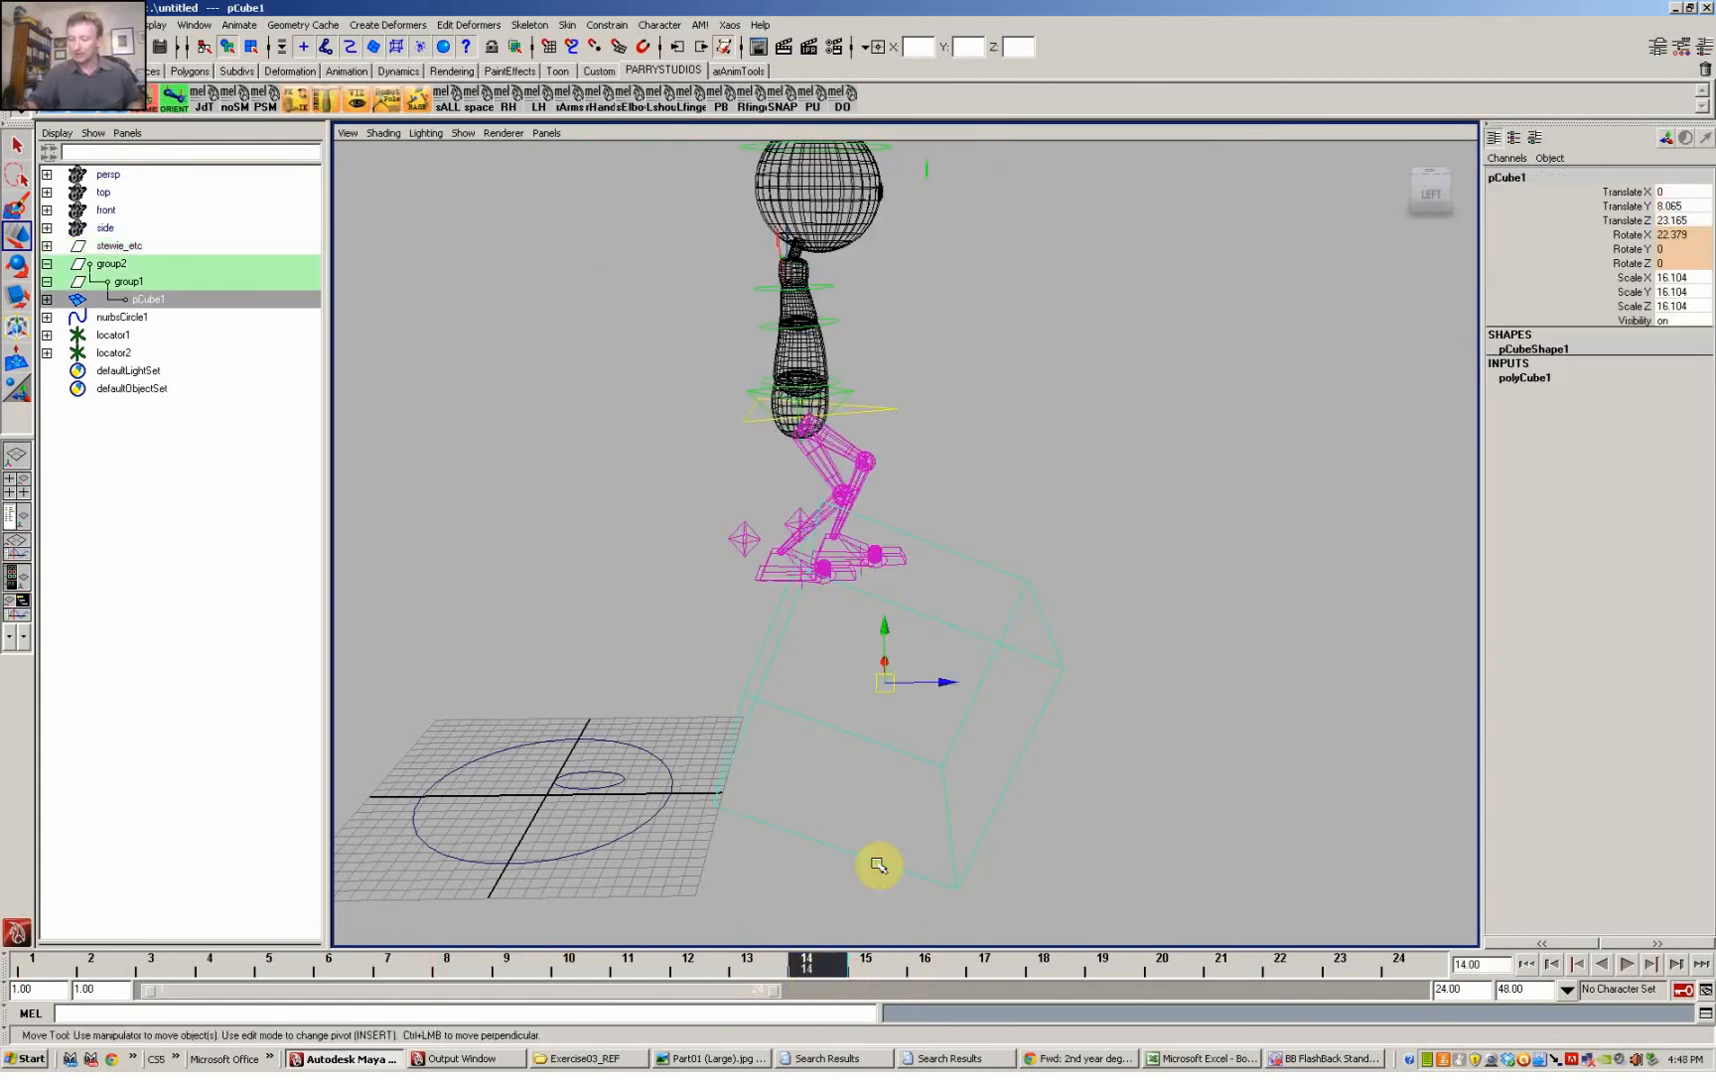
left_click(1677, 233)
type("0")
key("Return")
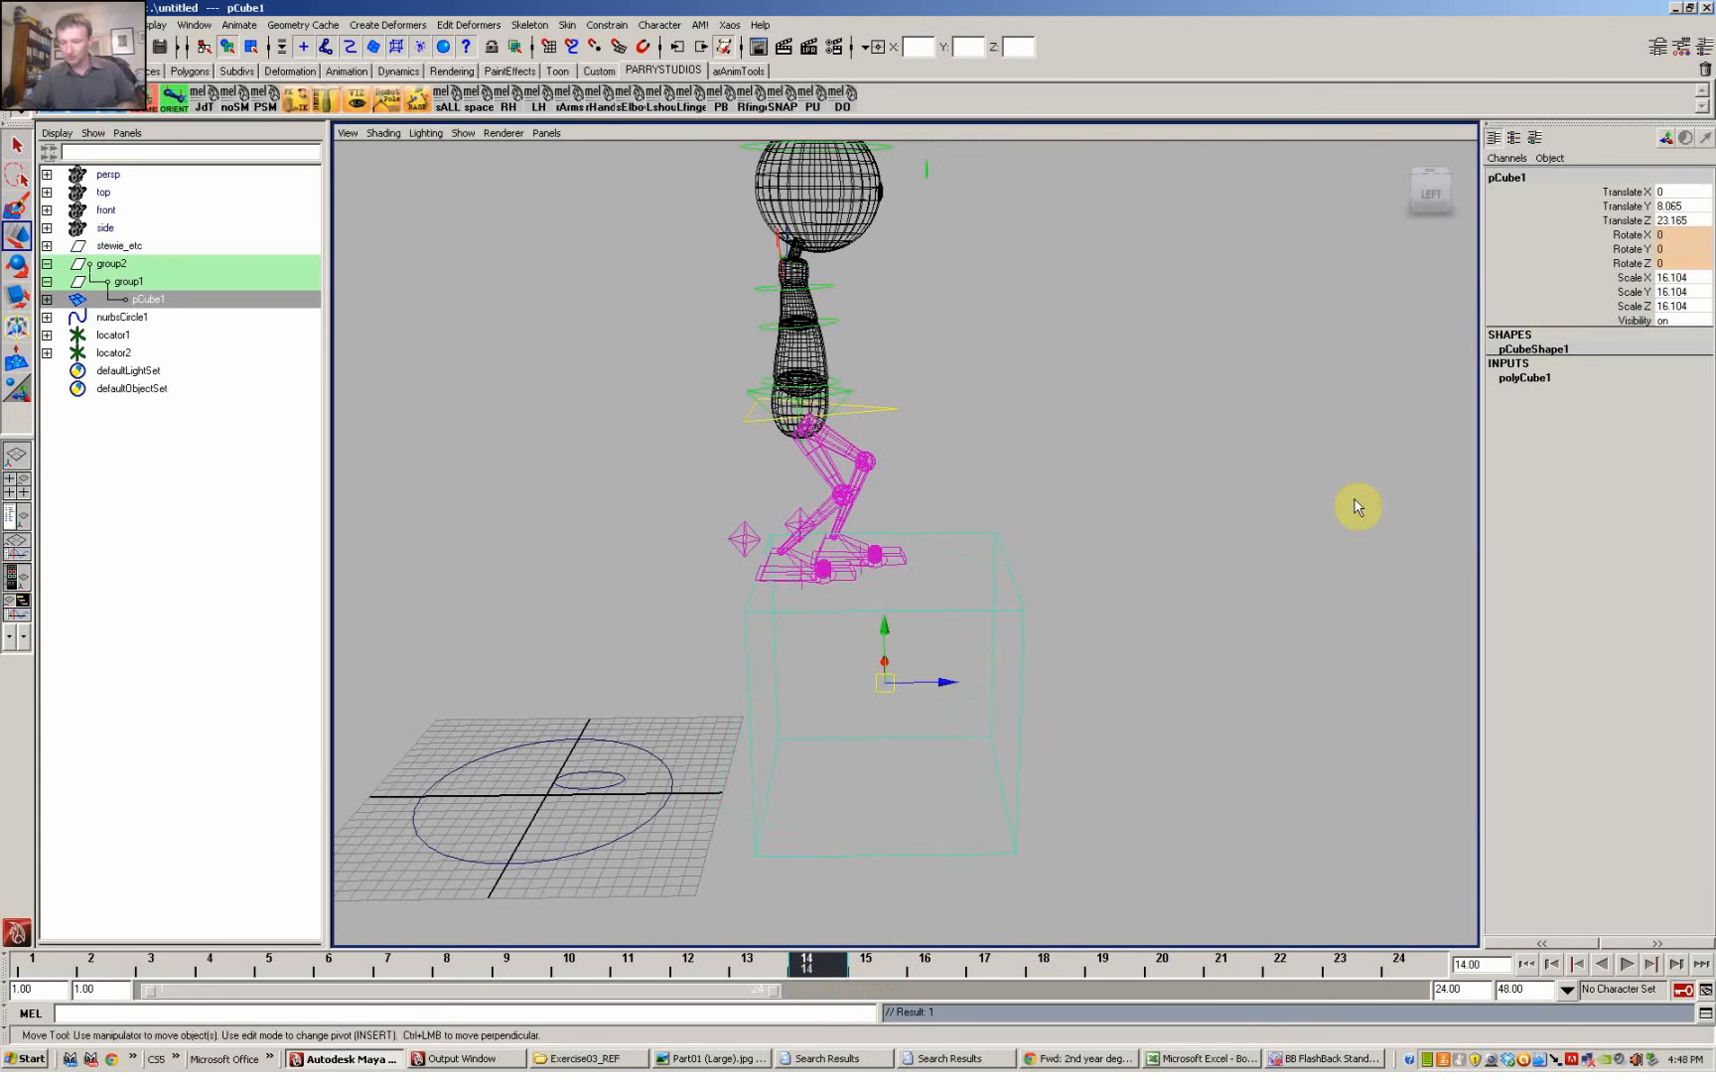
Step: Shift the box's tilt key from frame 15 to frame 18 and scrub through the animation to check it
left_click_drag(862, 970, 1043, 968)
left_click(750, 967)
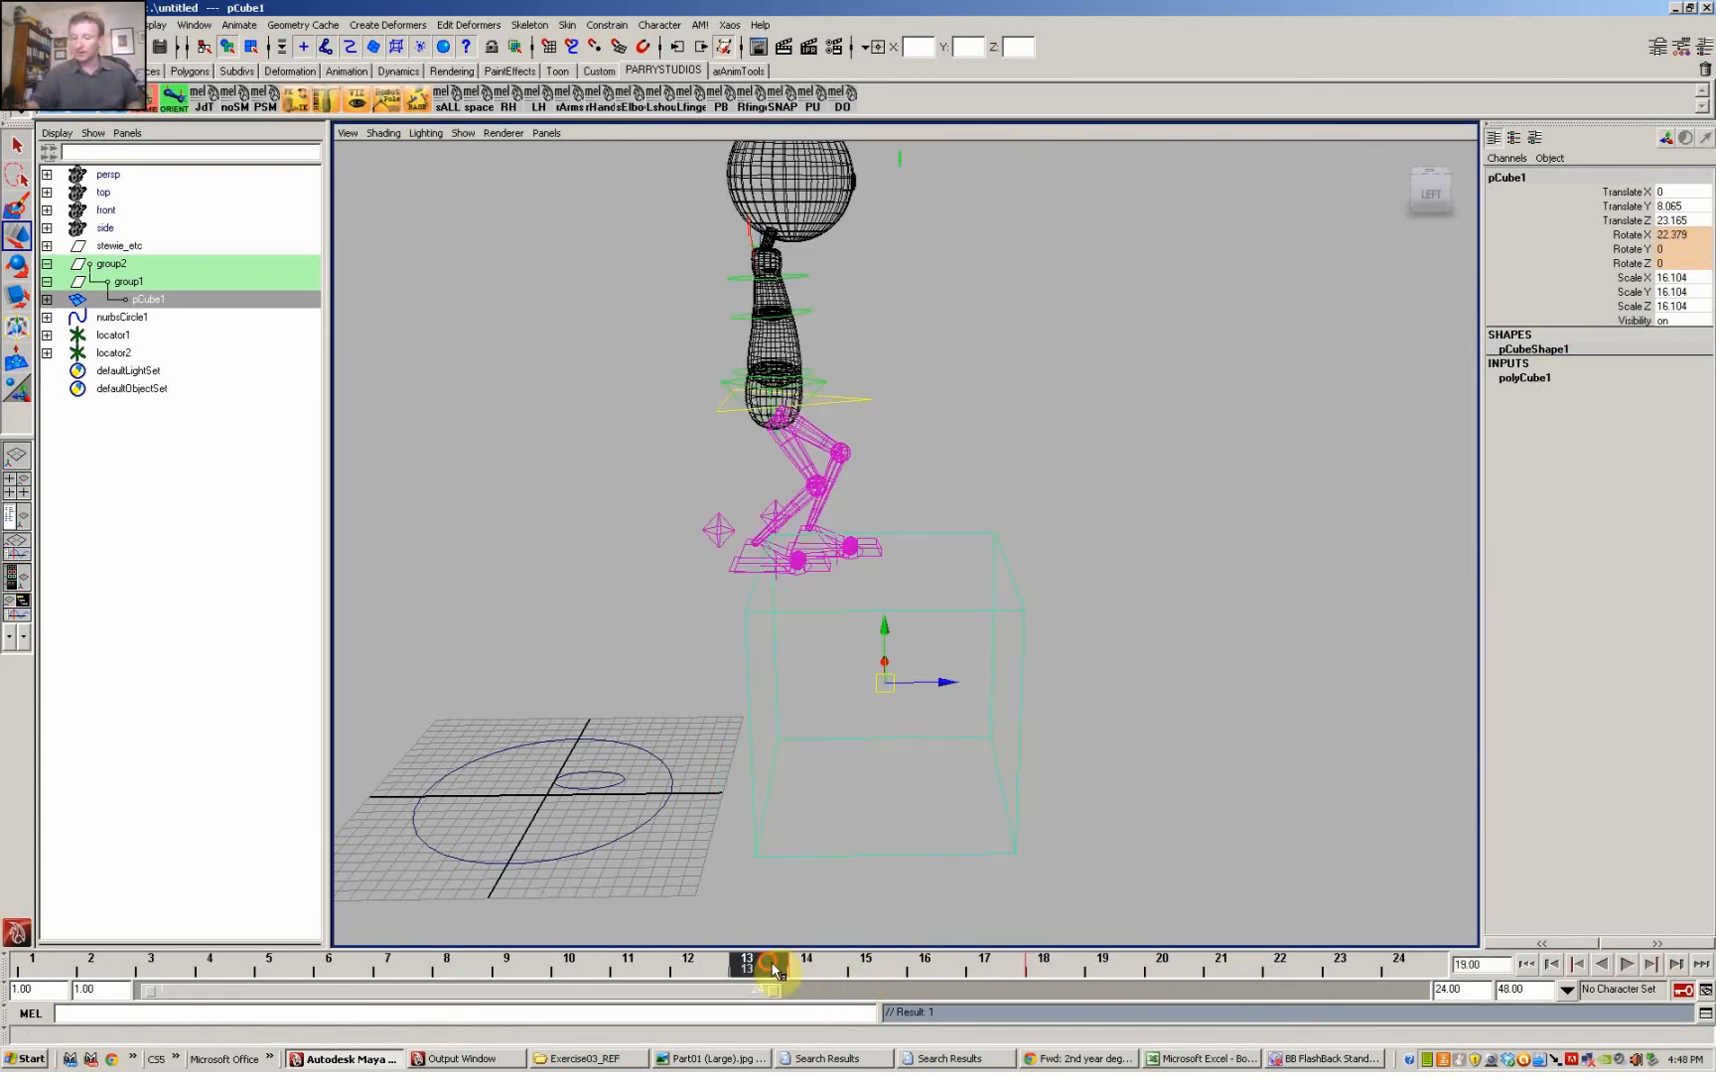
mouse_move(360, 965)
left_mouse_down()
mouse_move(364, 984)
mouse_move(1157, 992)
mouse_move(1070, 990)
mouse_move(1110, 988)
mouse_move(1045, 966)
left_mouse_up()
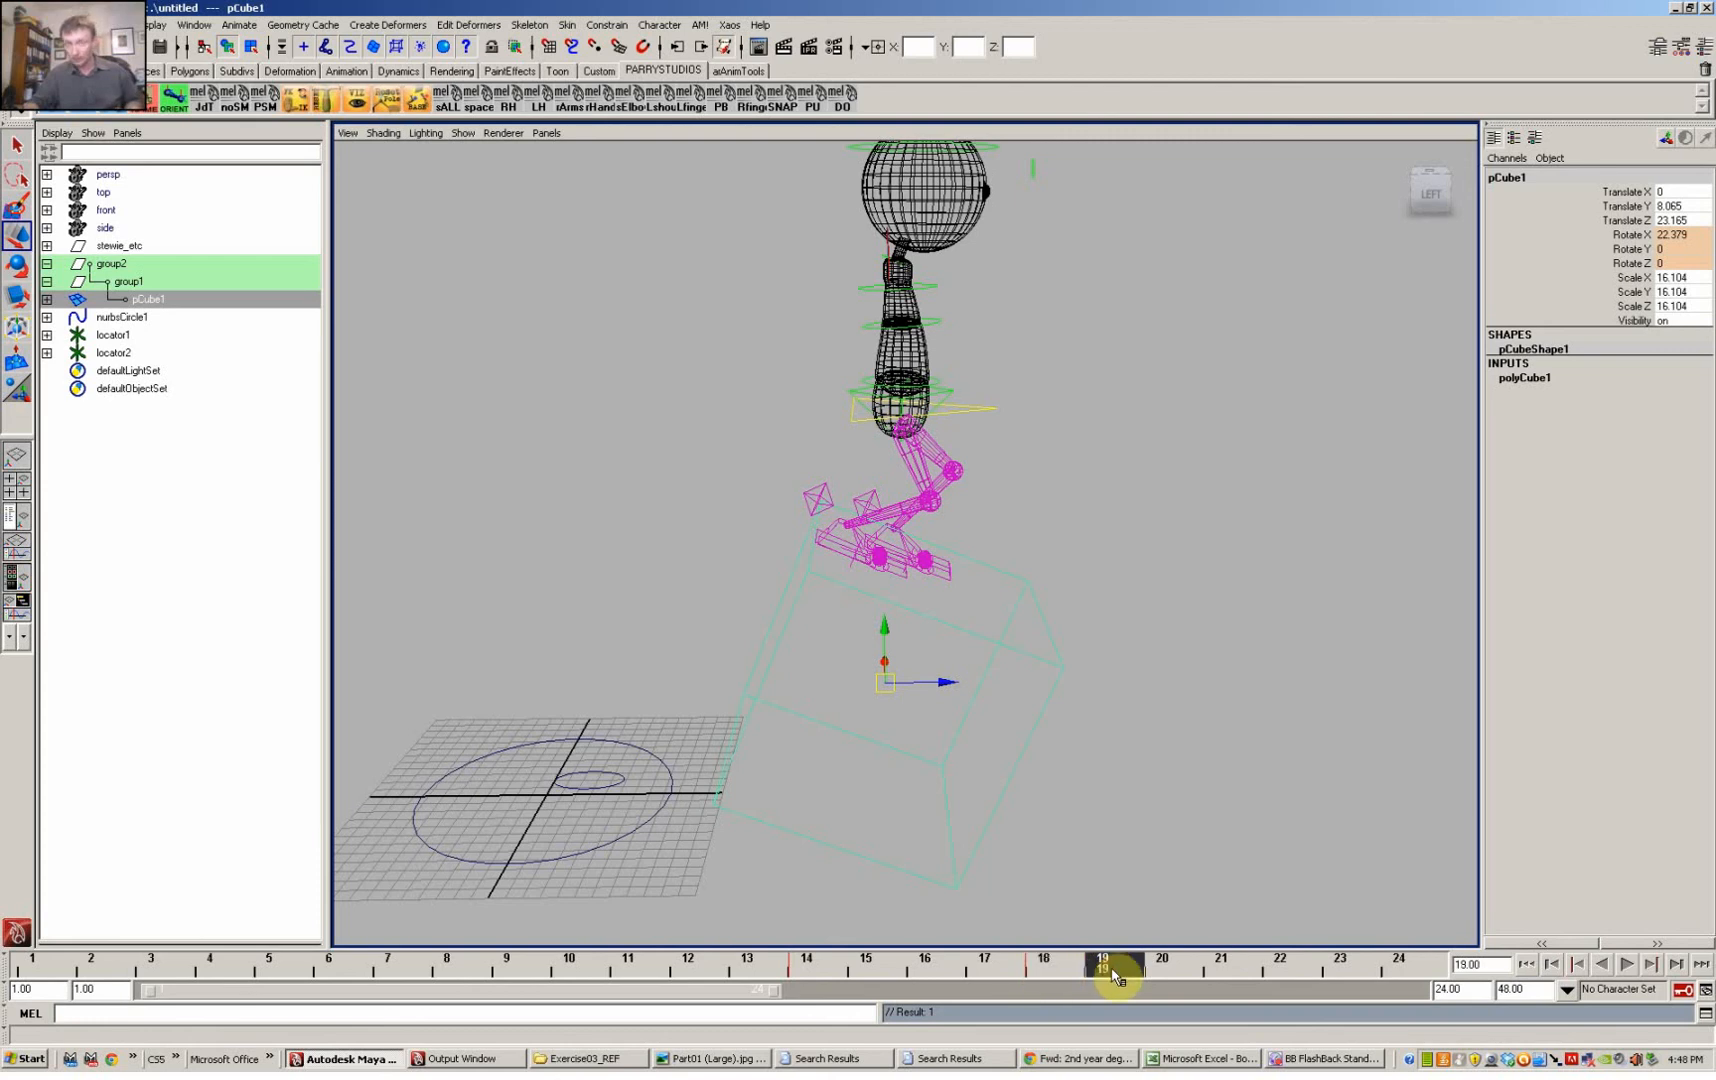
Step: With the box selected, run the DO script on locator1 at frame 19 and on locator2 to release both feet
left_click(705, 555)
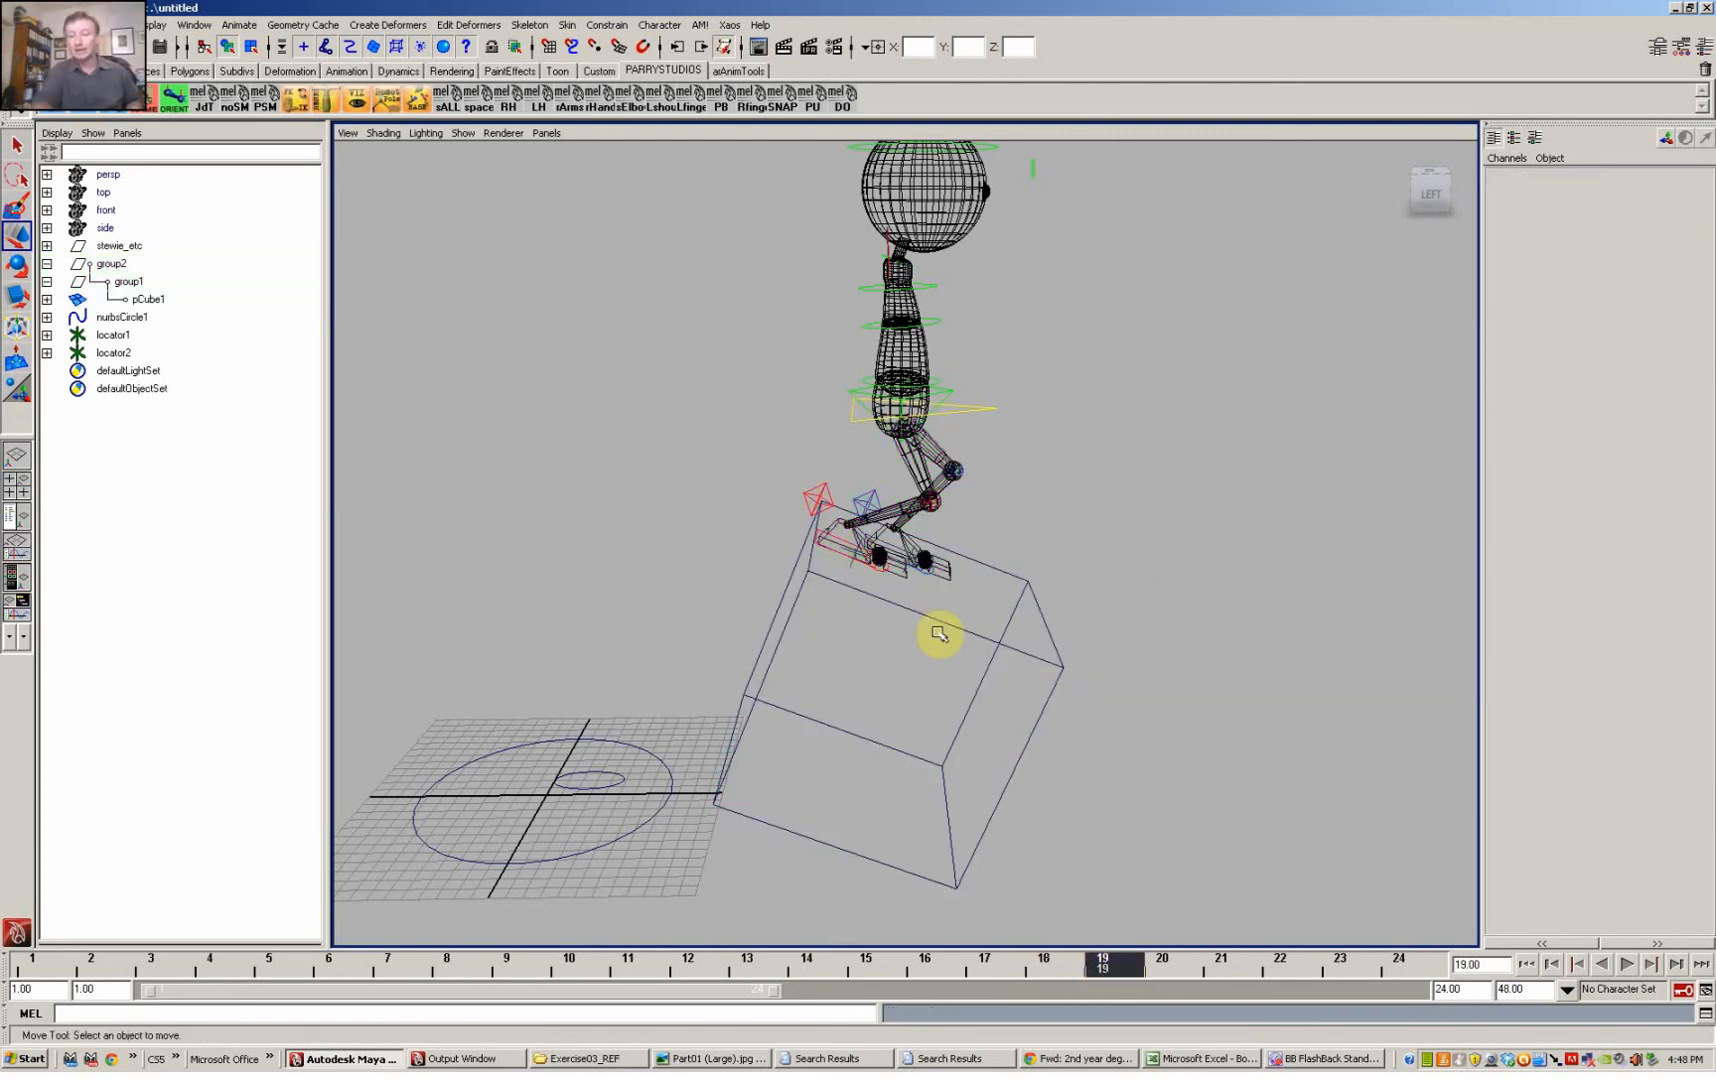
left_click(995, 638)
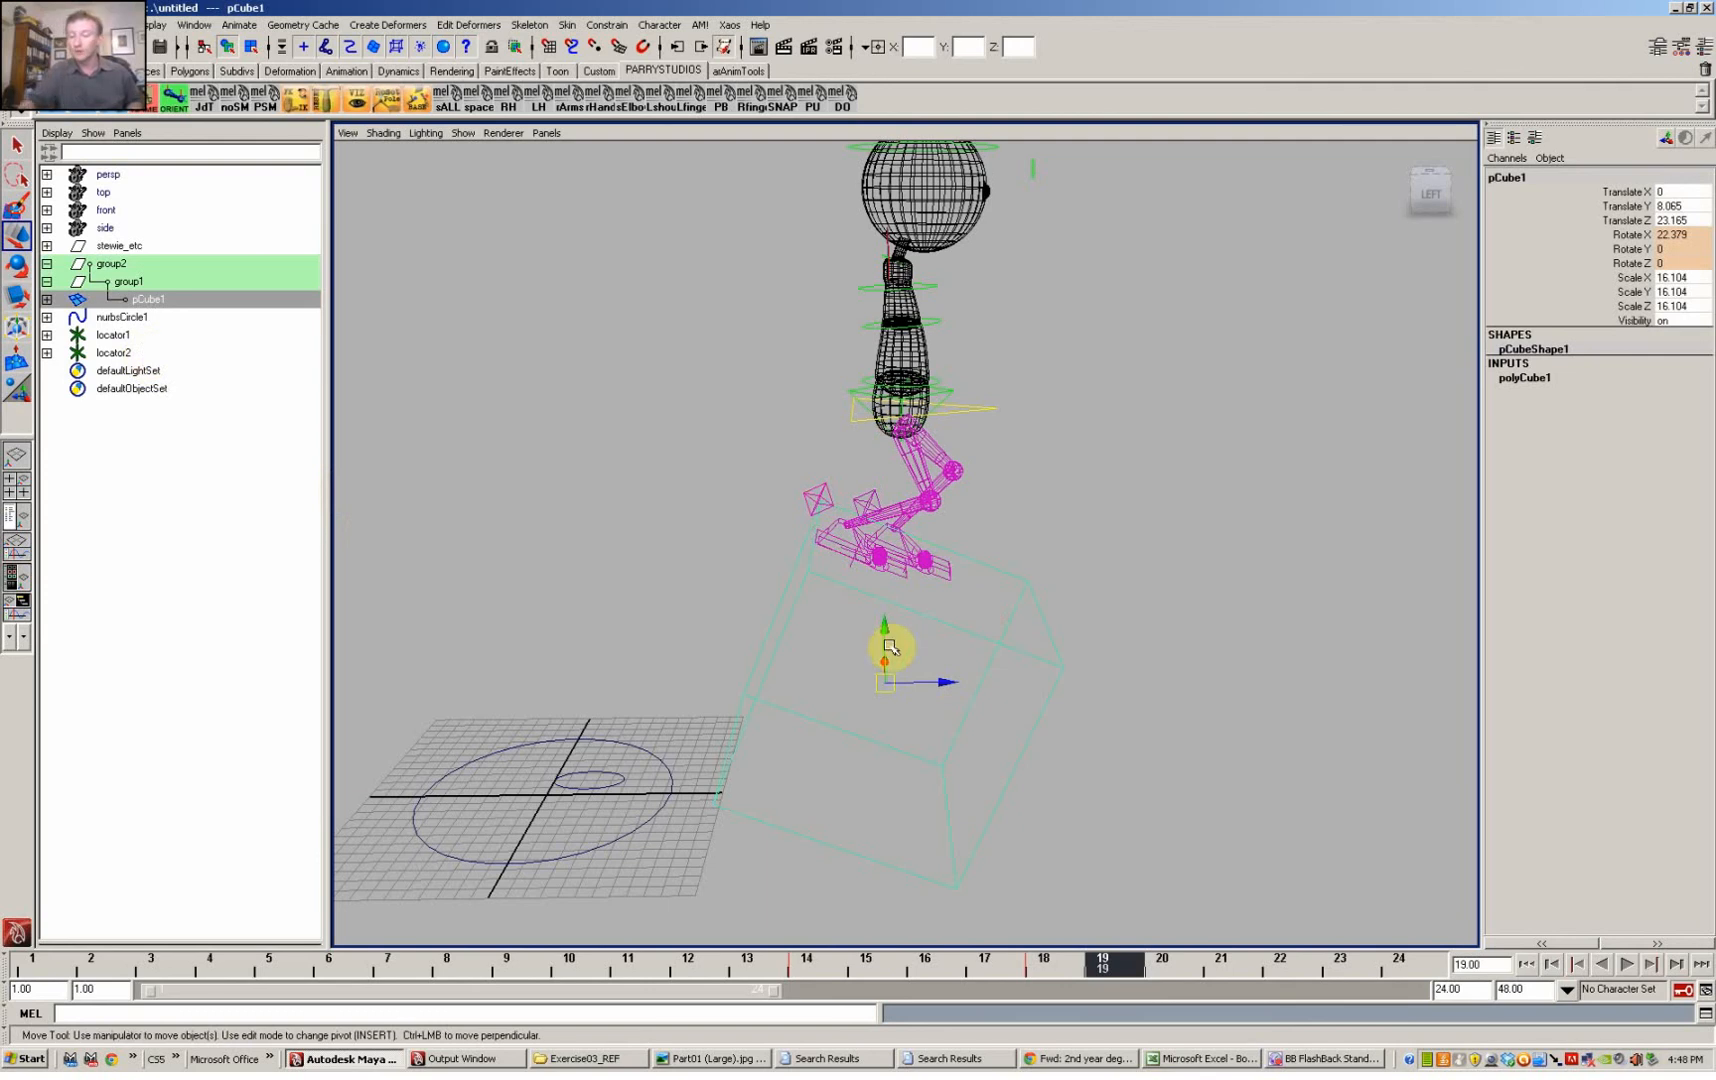
left_click(127, 336, "ctrl")
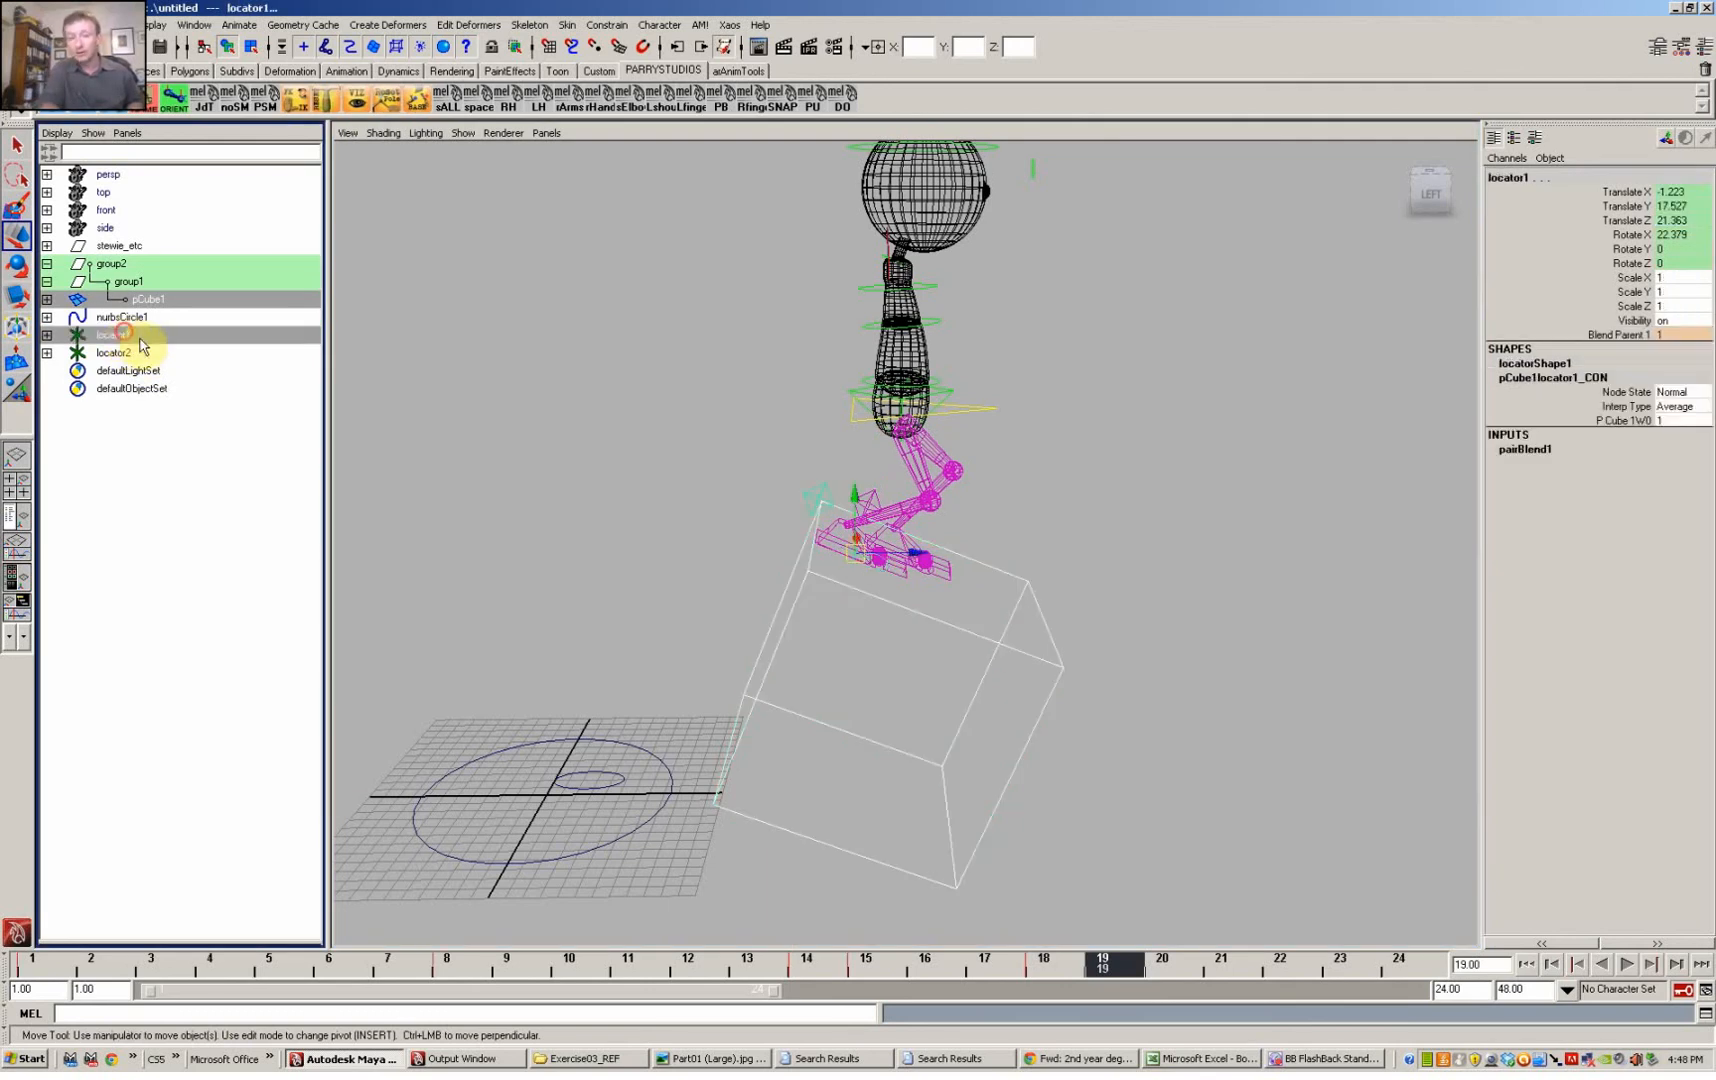
left_click(842, 100)
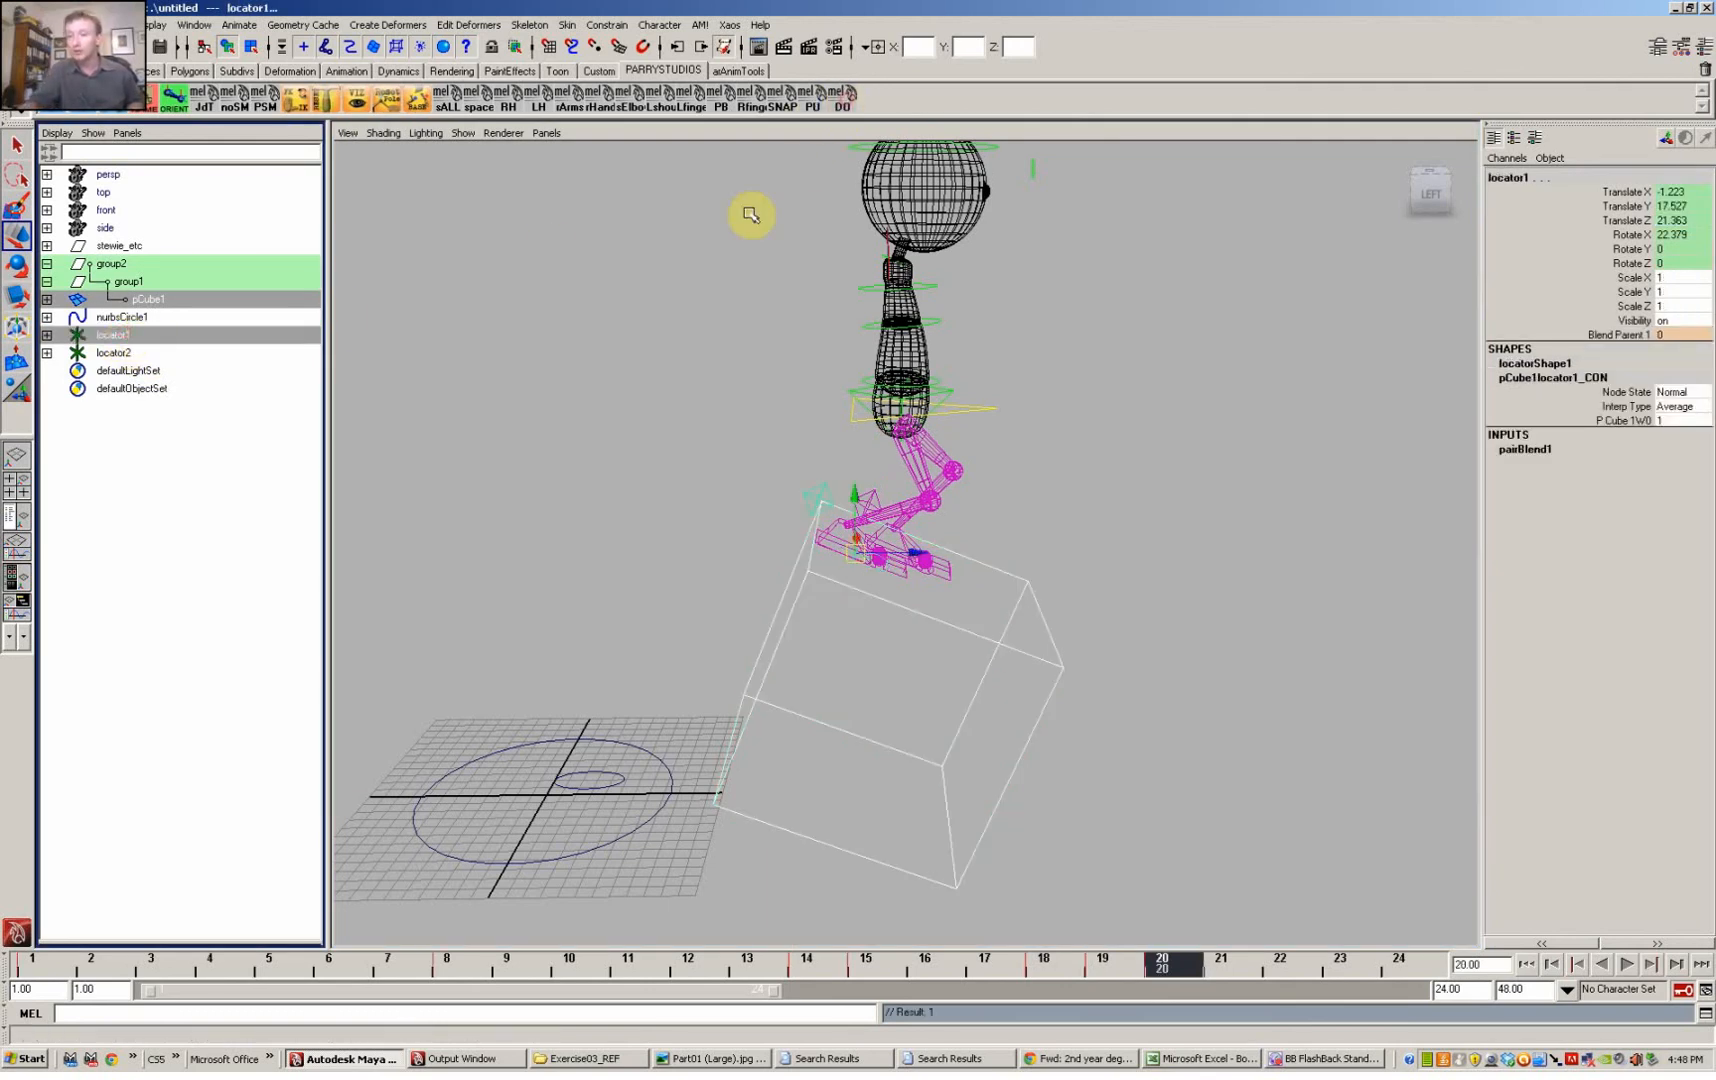
left_click(128, 352)
left_click(842, 100)
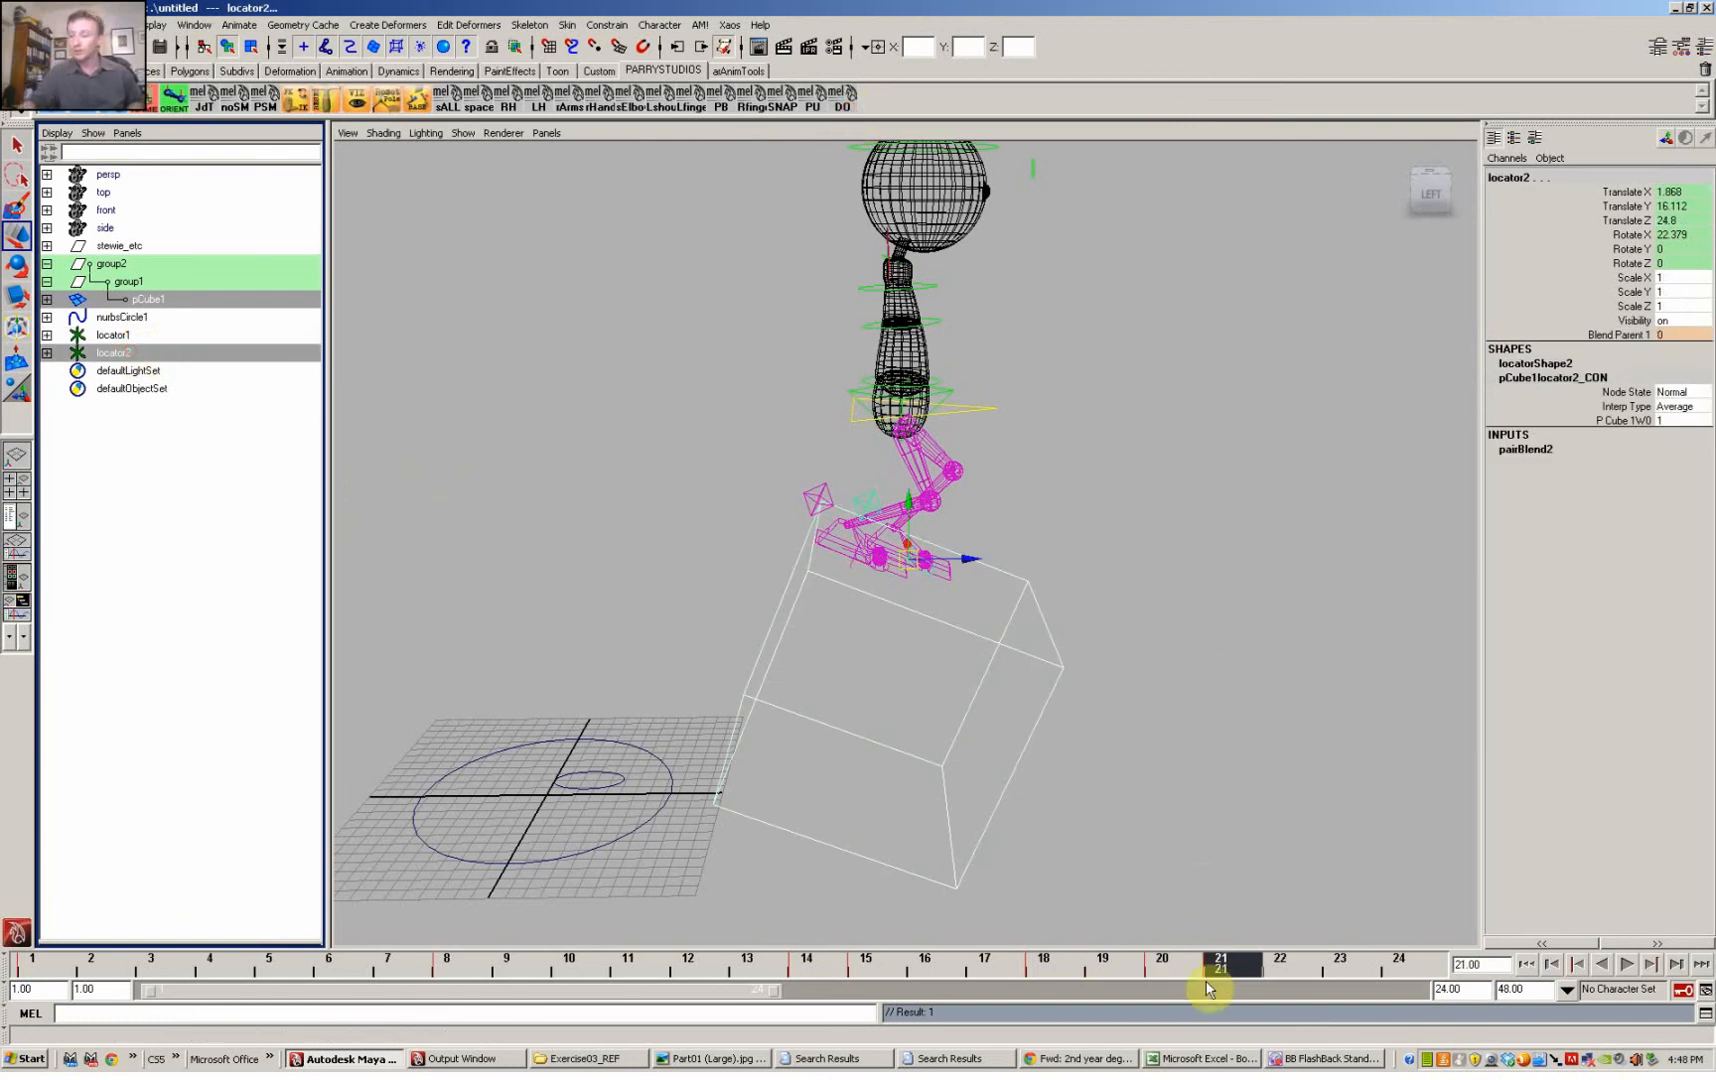
Step: At frame 24, move both foot locators forward off the box, bringing locator2 to about Translate Z 36.3
left_click_drag(1247, 972, 1430, 975)
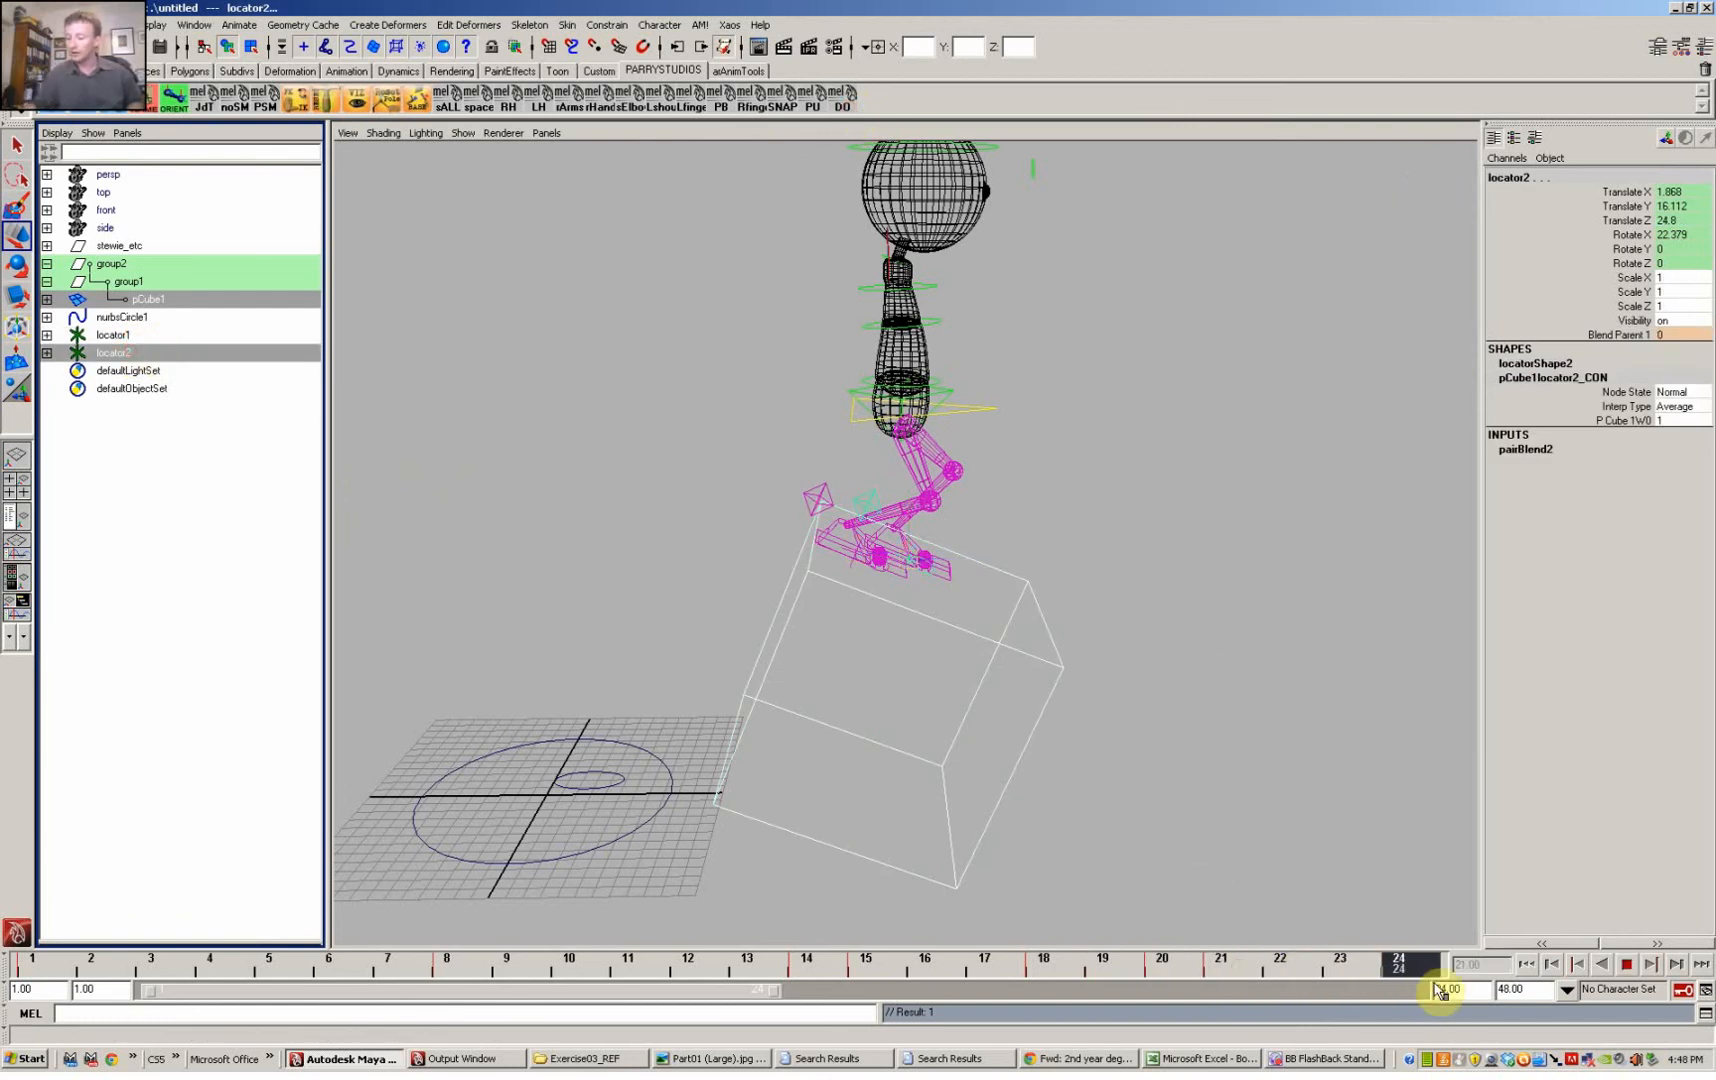
left_click(1272, 680)
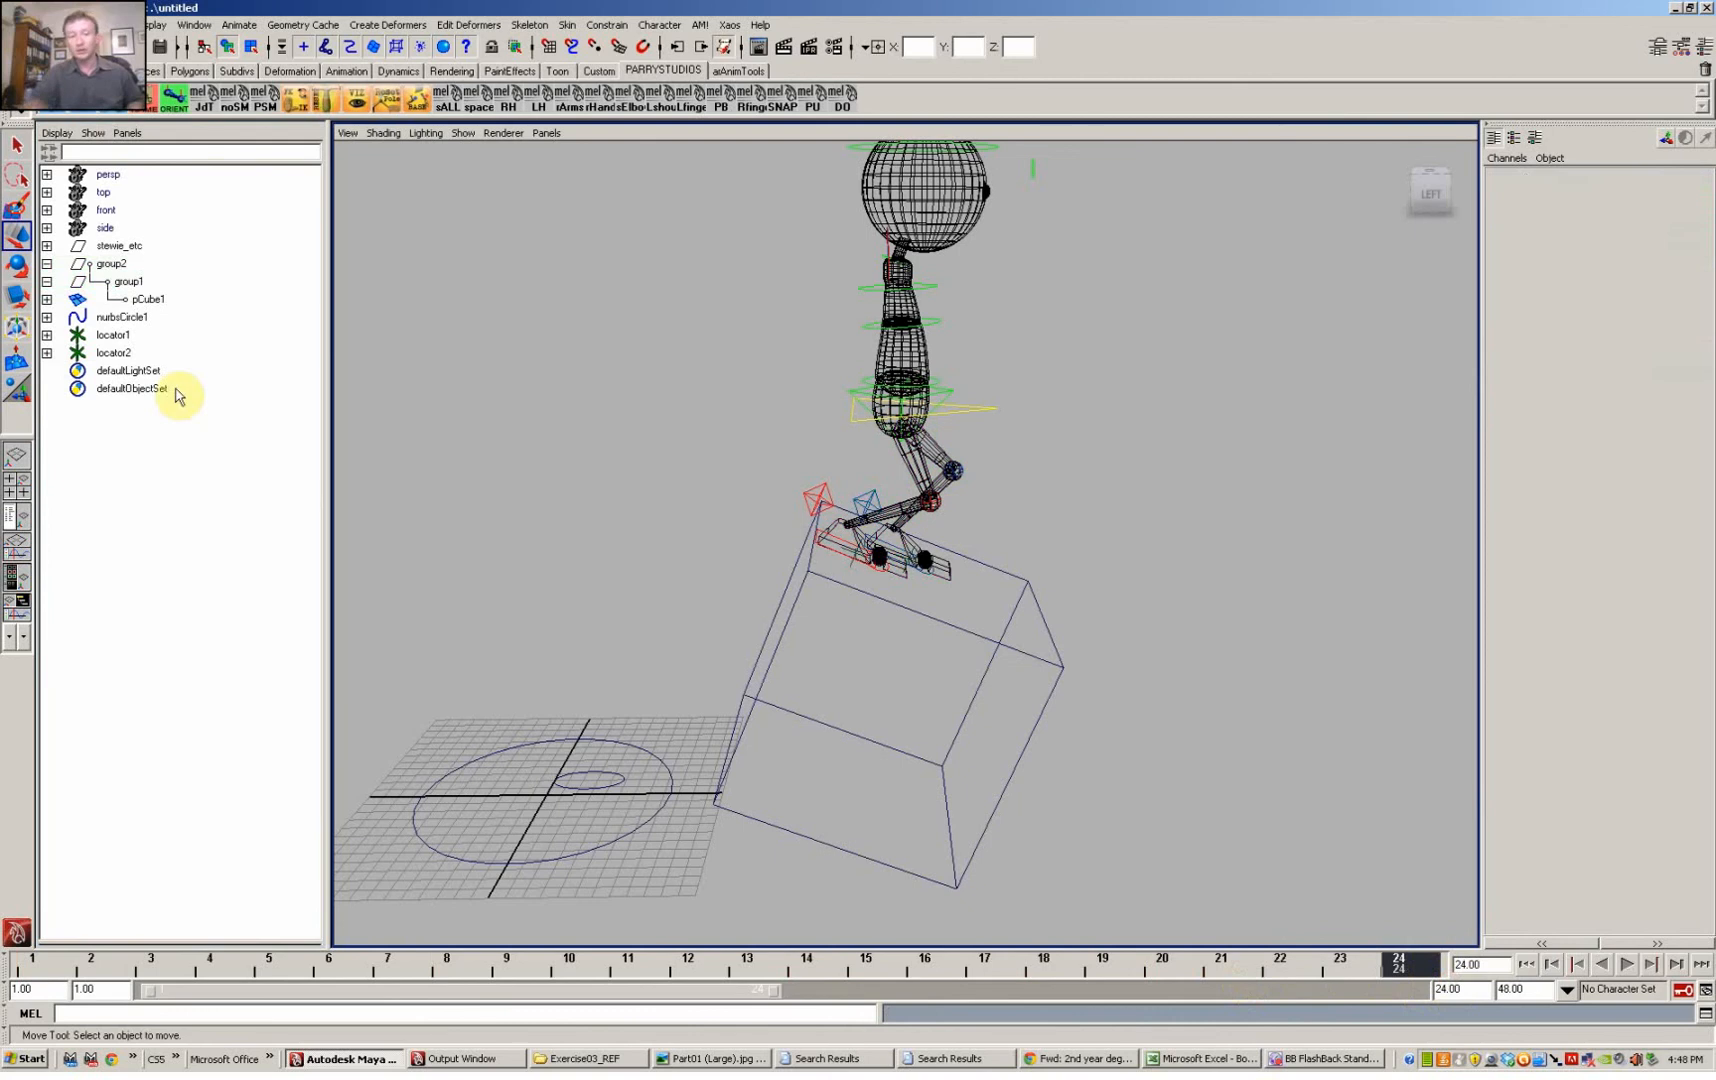
left_click_drag(113, 335, 113, 352)
left_click_drag(978, 557, 1157, 567)
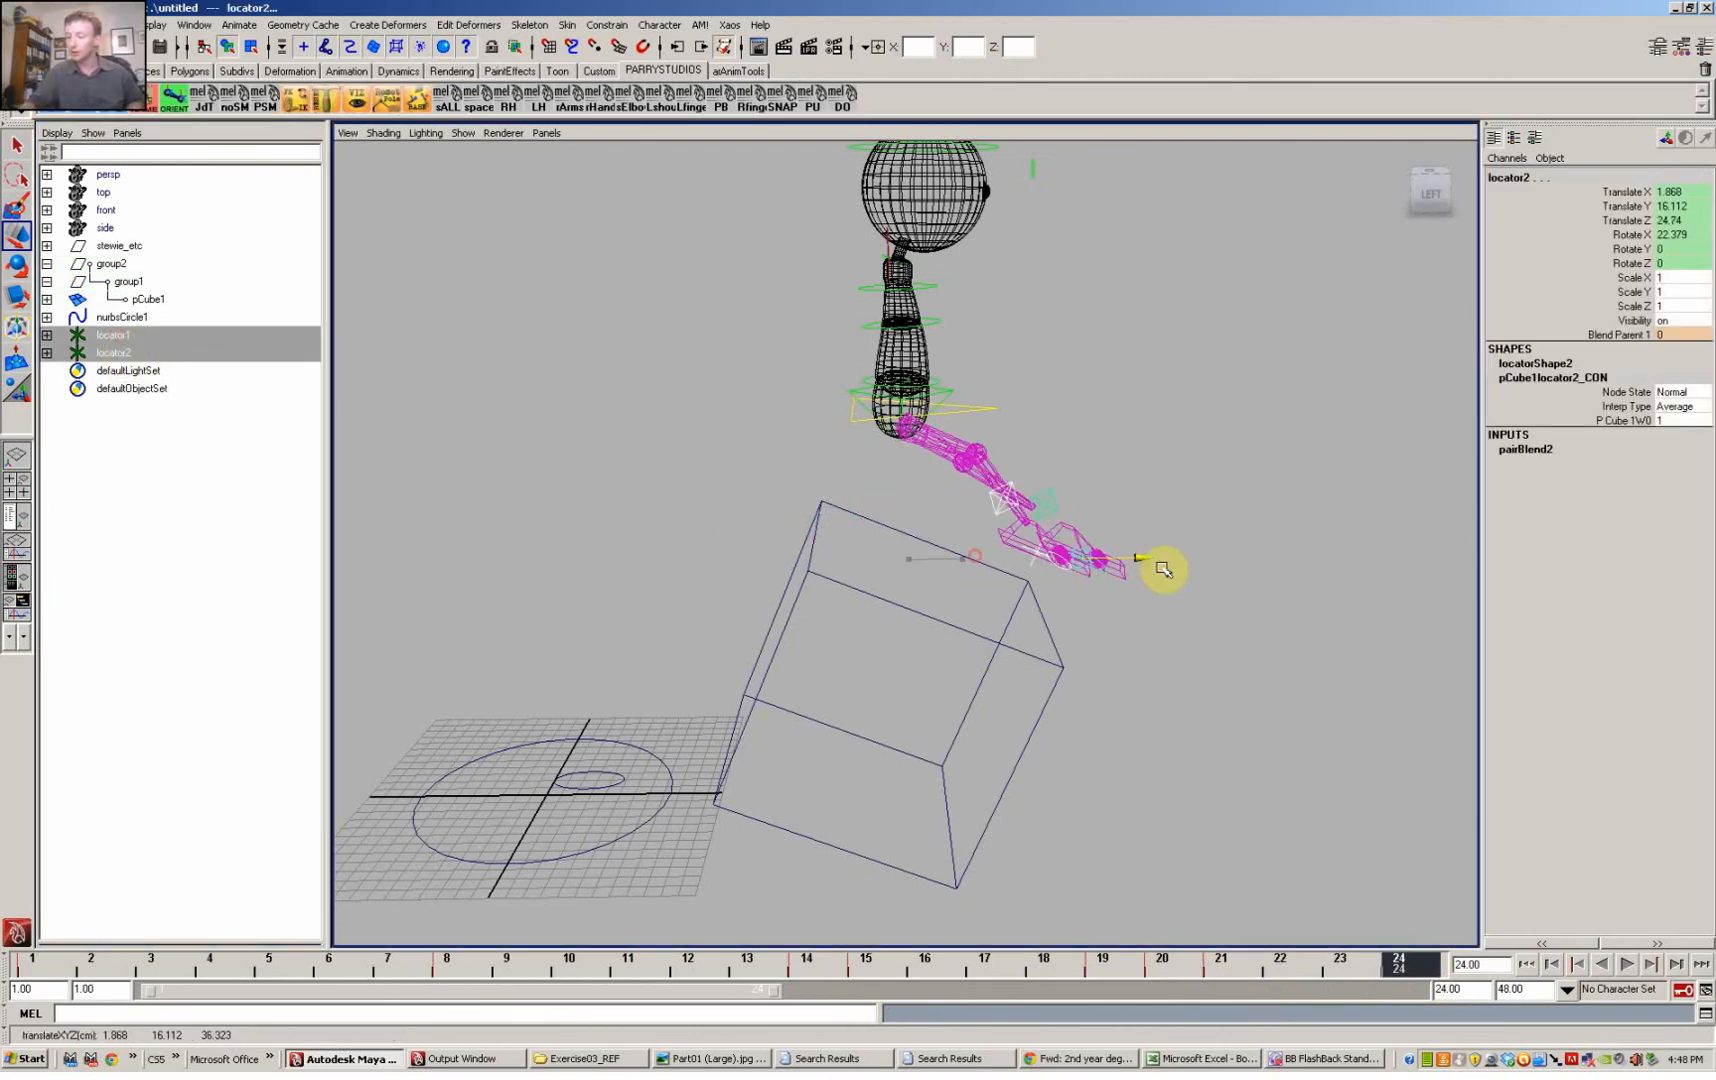
Step: At frame 24, move the body control to Translate Z 37.214 and lean it to Rotate X 39.607, then scrub back to frame 1
left_click(985, 393)
left_click_drag(1010, 384, 1137, 308)
key("e")
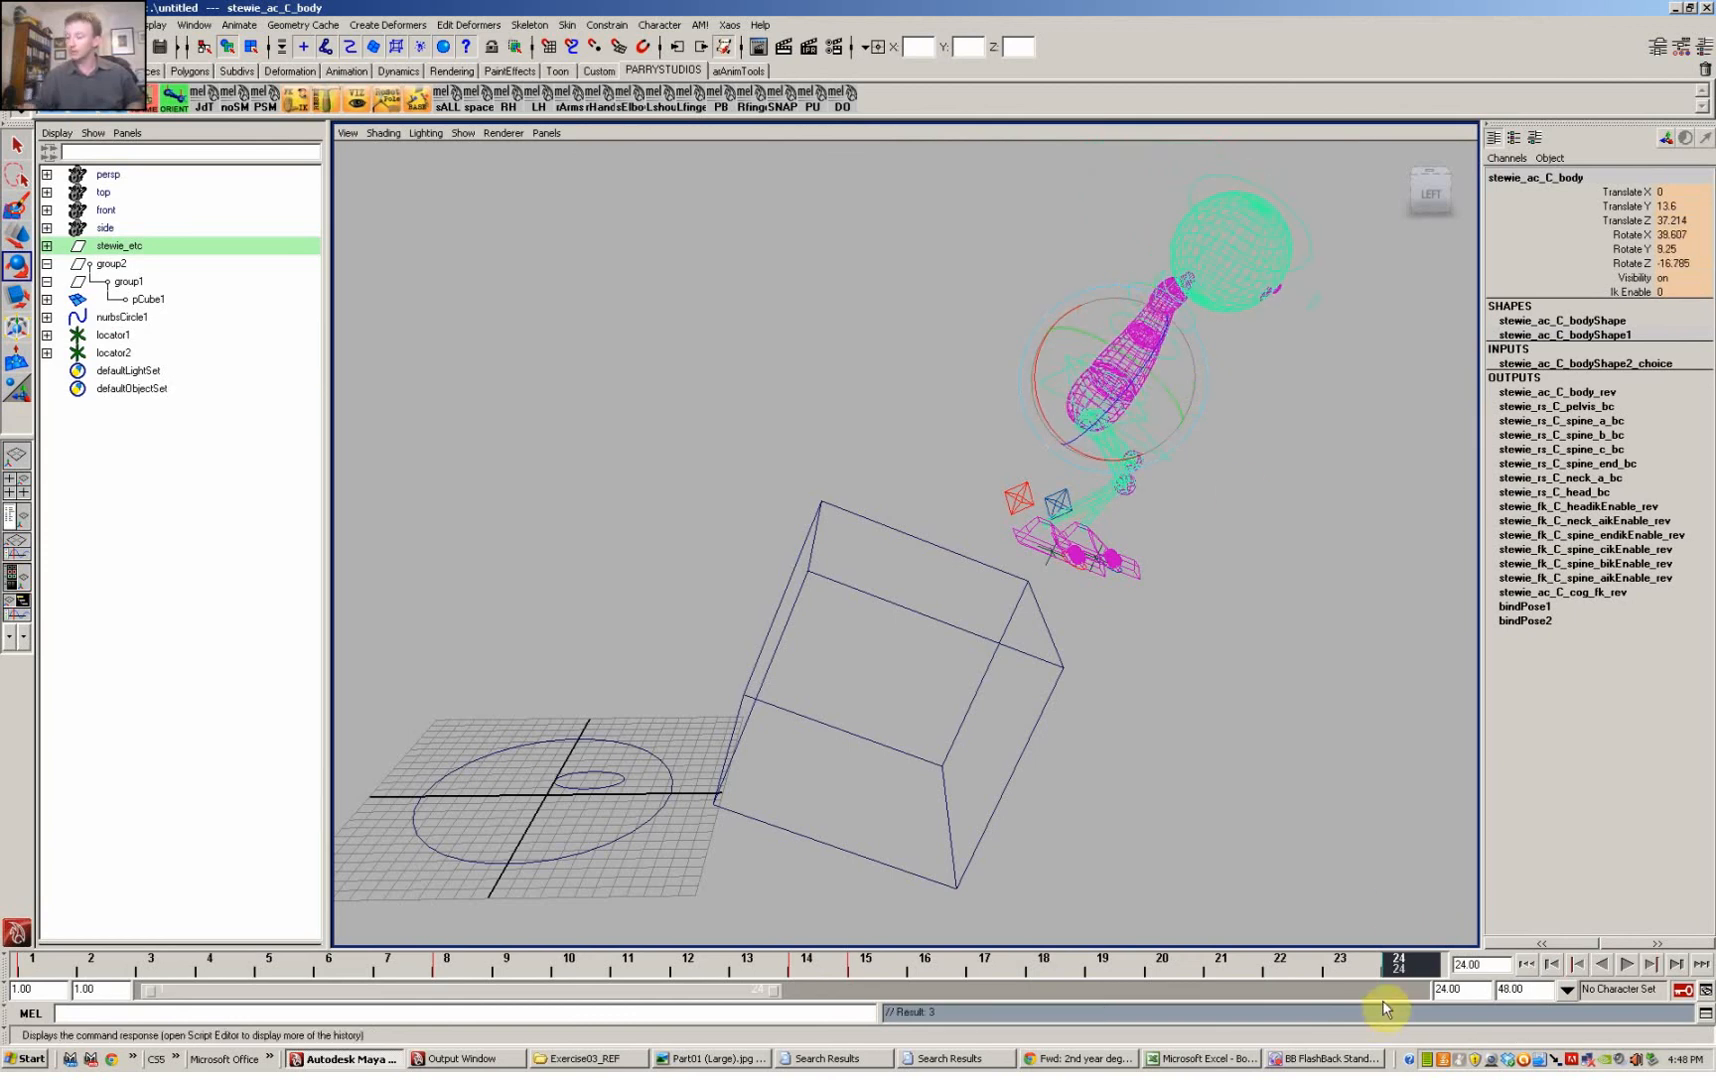
left_click_drag(1392, 965, 65, 1063)
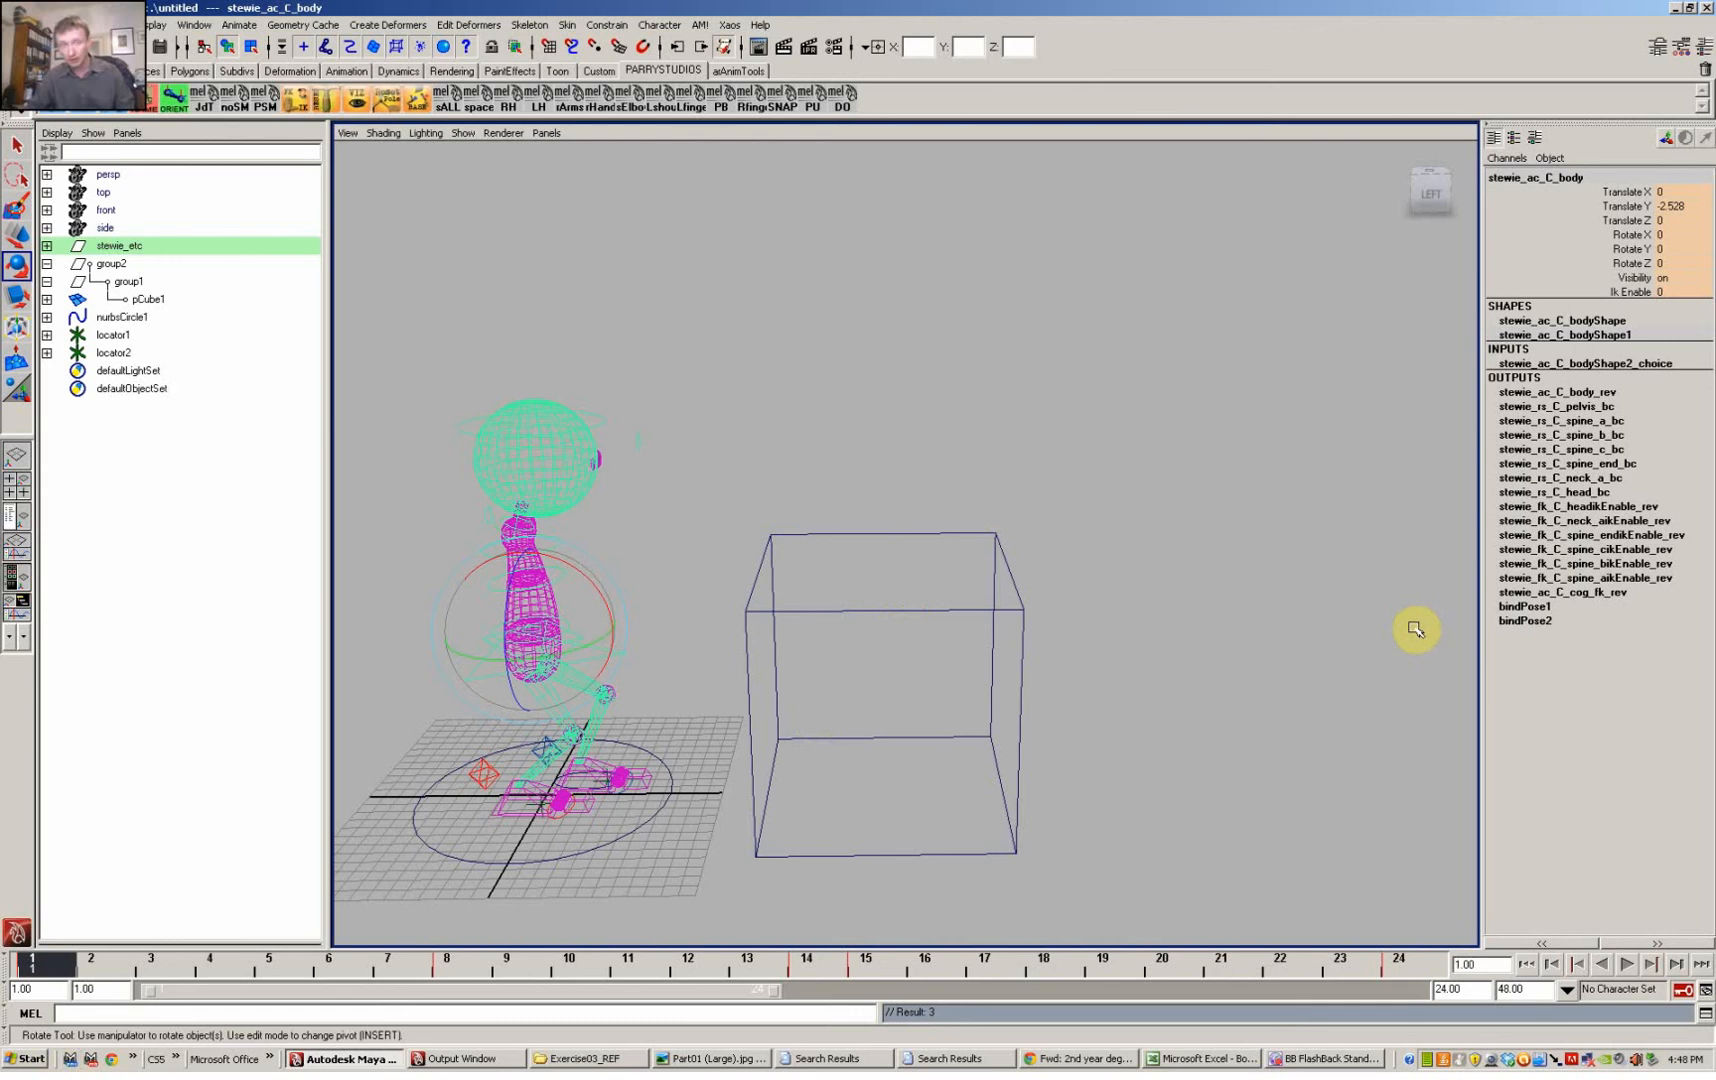
Step: Expand locator1's hierarchy and try moving the left foot control upward within its locator at frame 18
left_click(47, 335)
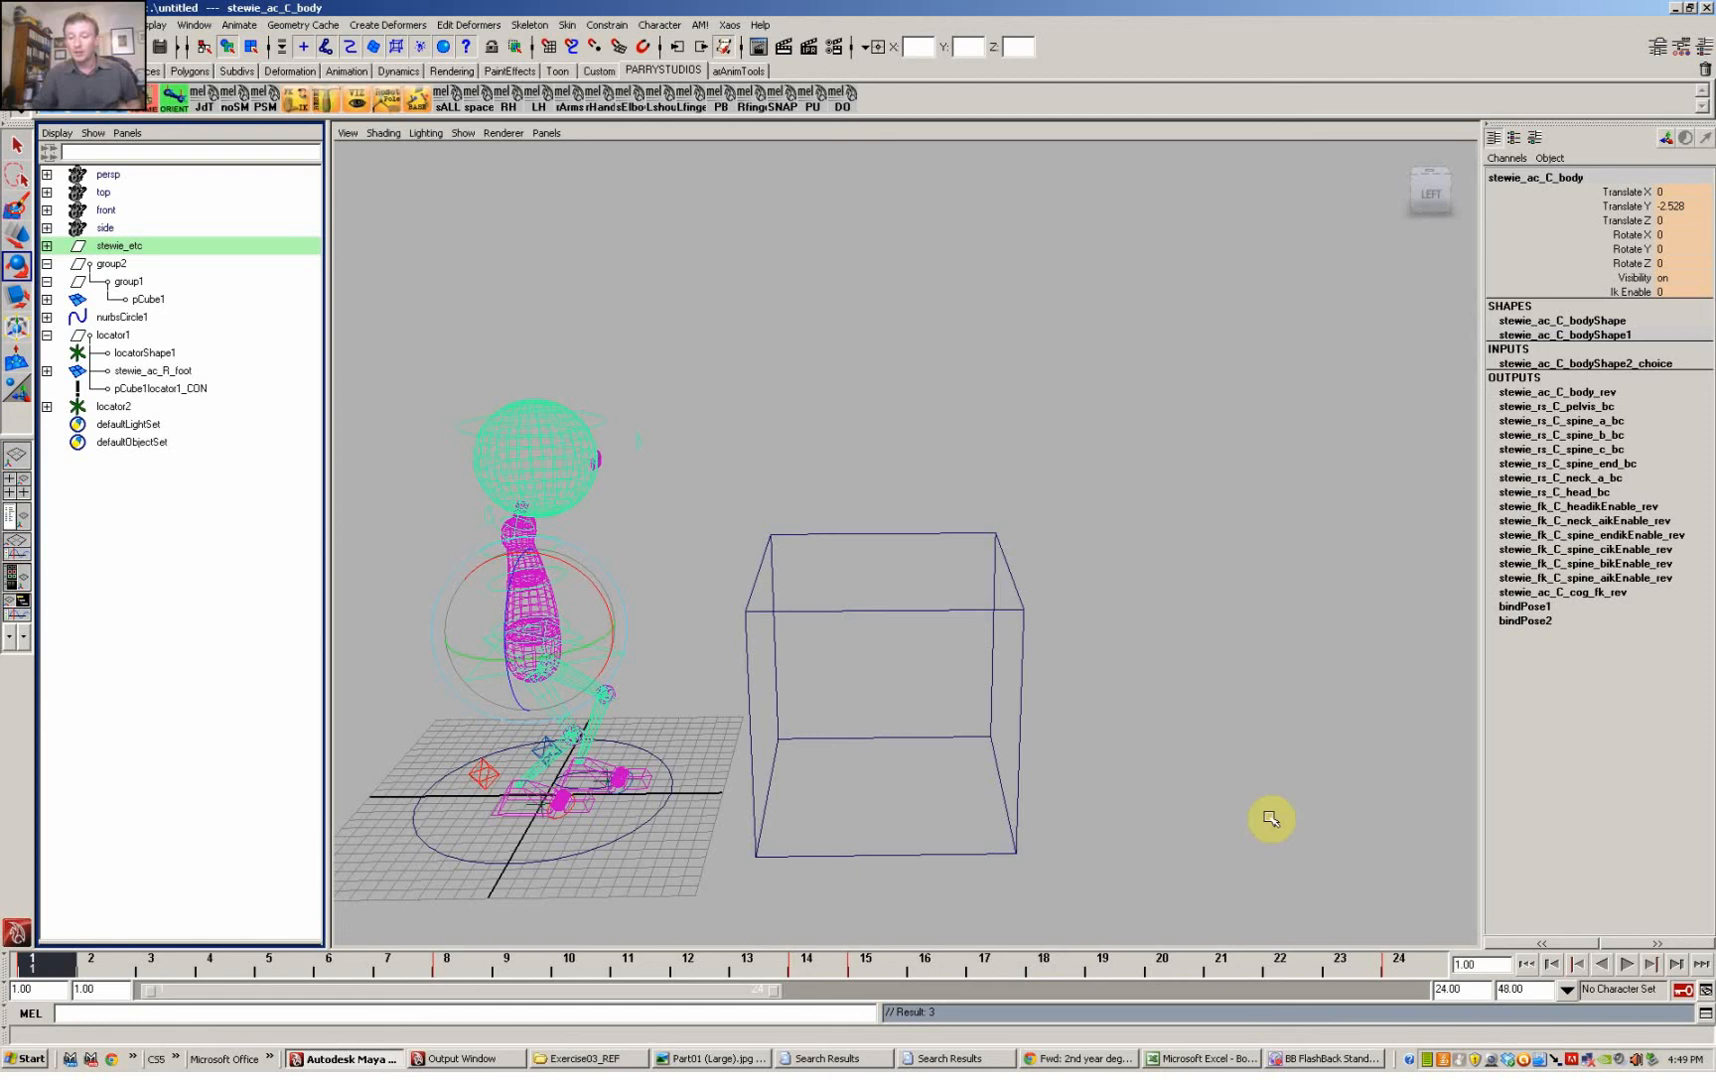
left_click_drag(781, 966, 1033, 960)
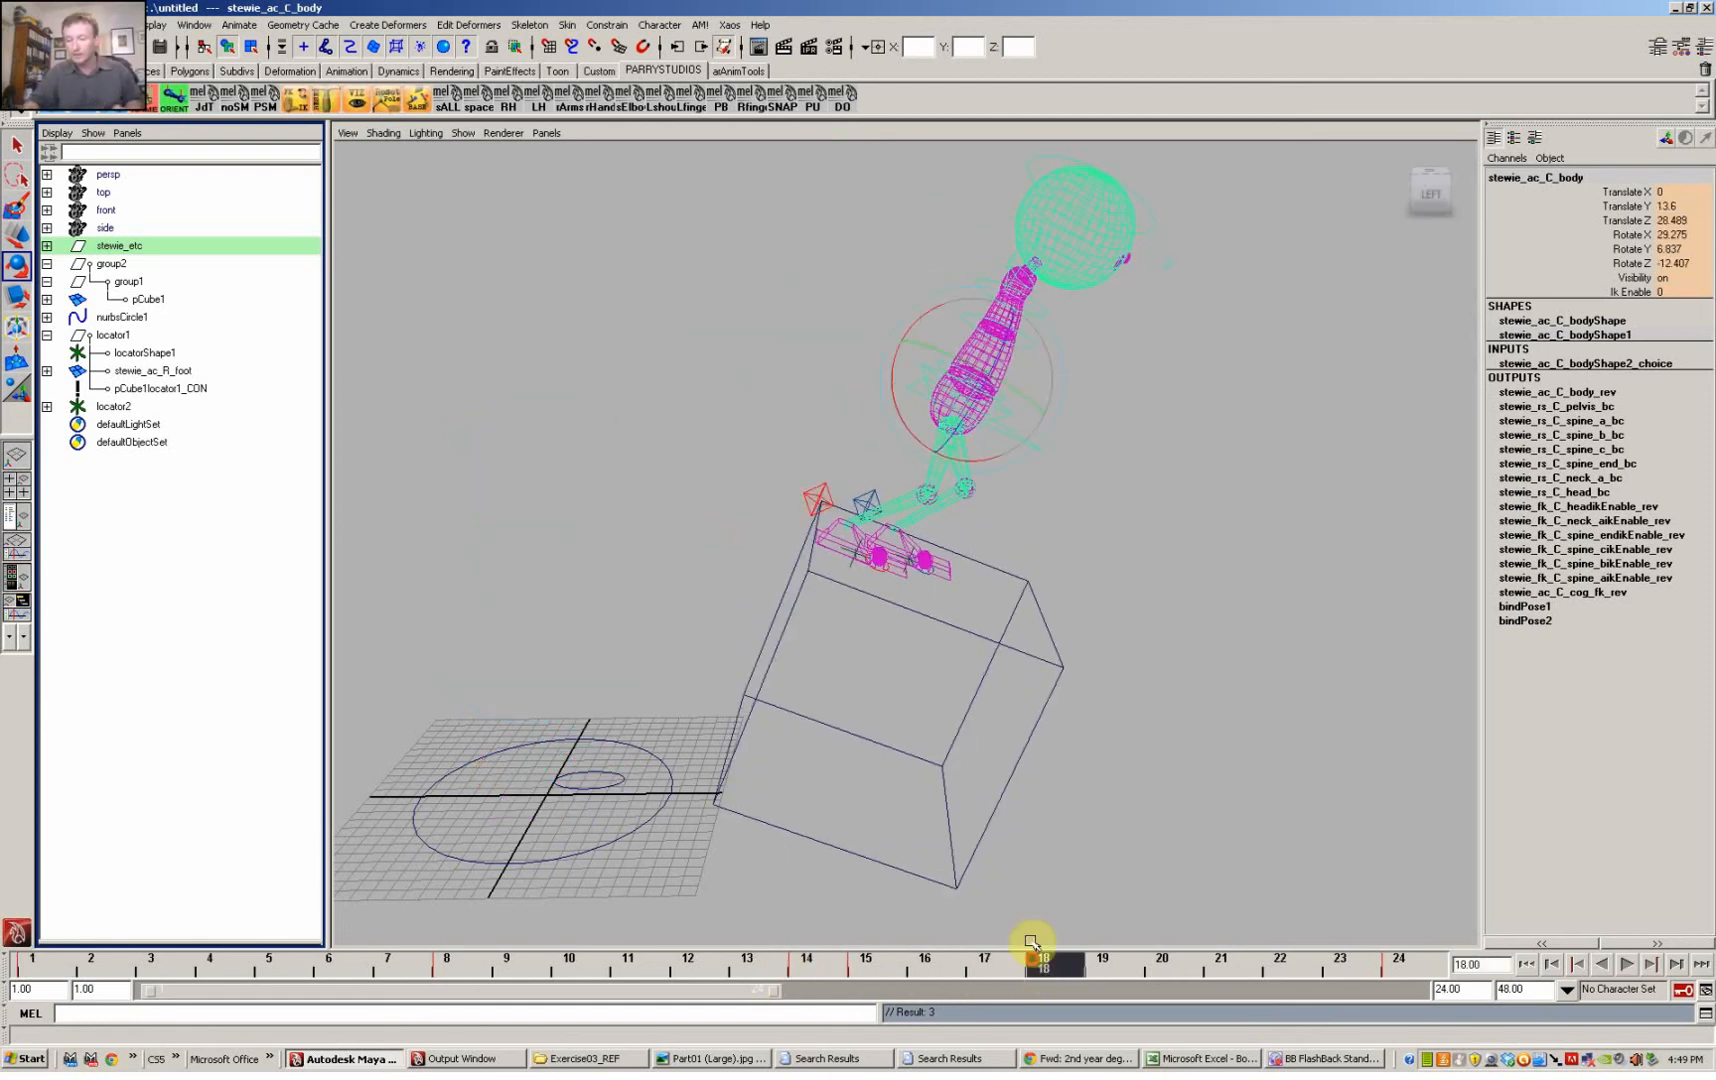
left_click(898, 528)
key("w")
left_click_drag(892, 529, 905, 510)
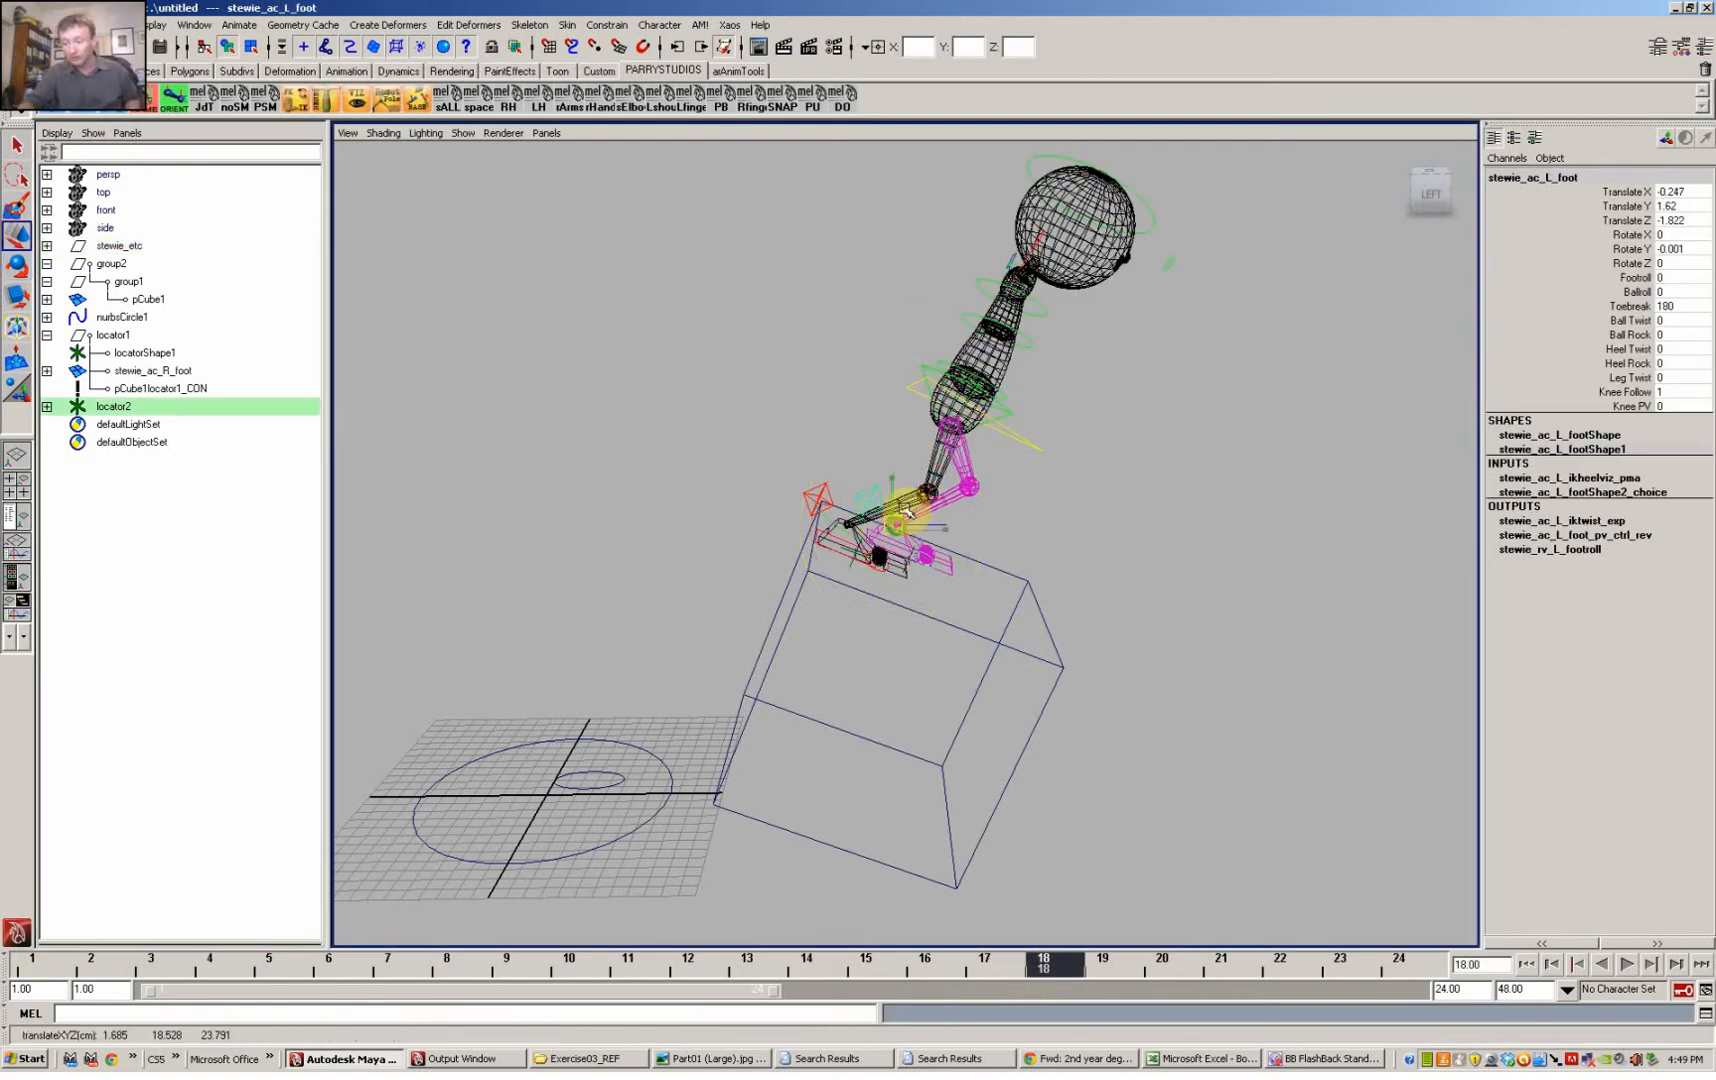
key("ctrl+z")
Step: Key the right foot's translation at frames 15 and 19, raise it to Translate Y 2.791 at frame 17, and scrub to frame 24
left_click_drag(1065, 958, 942, 975)
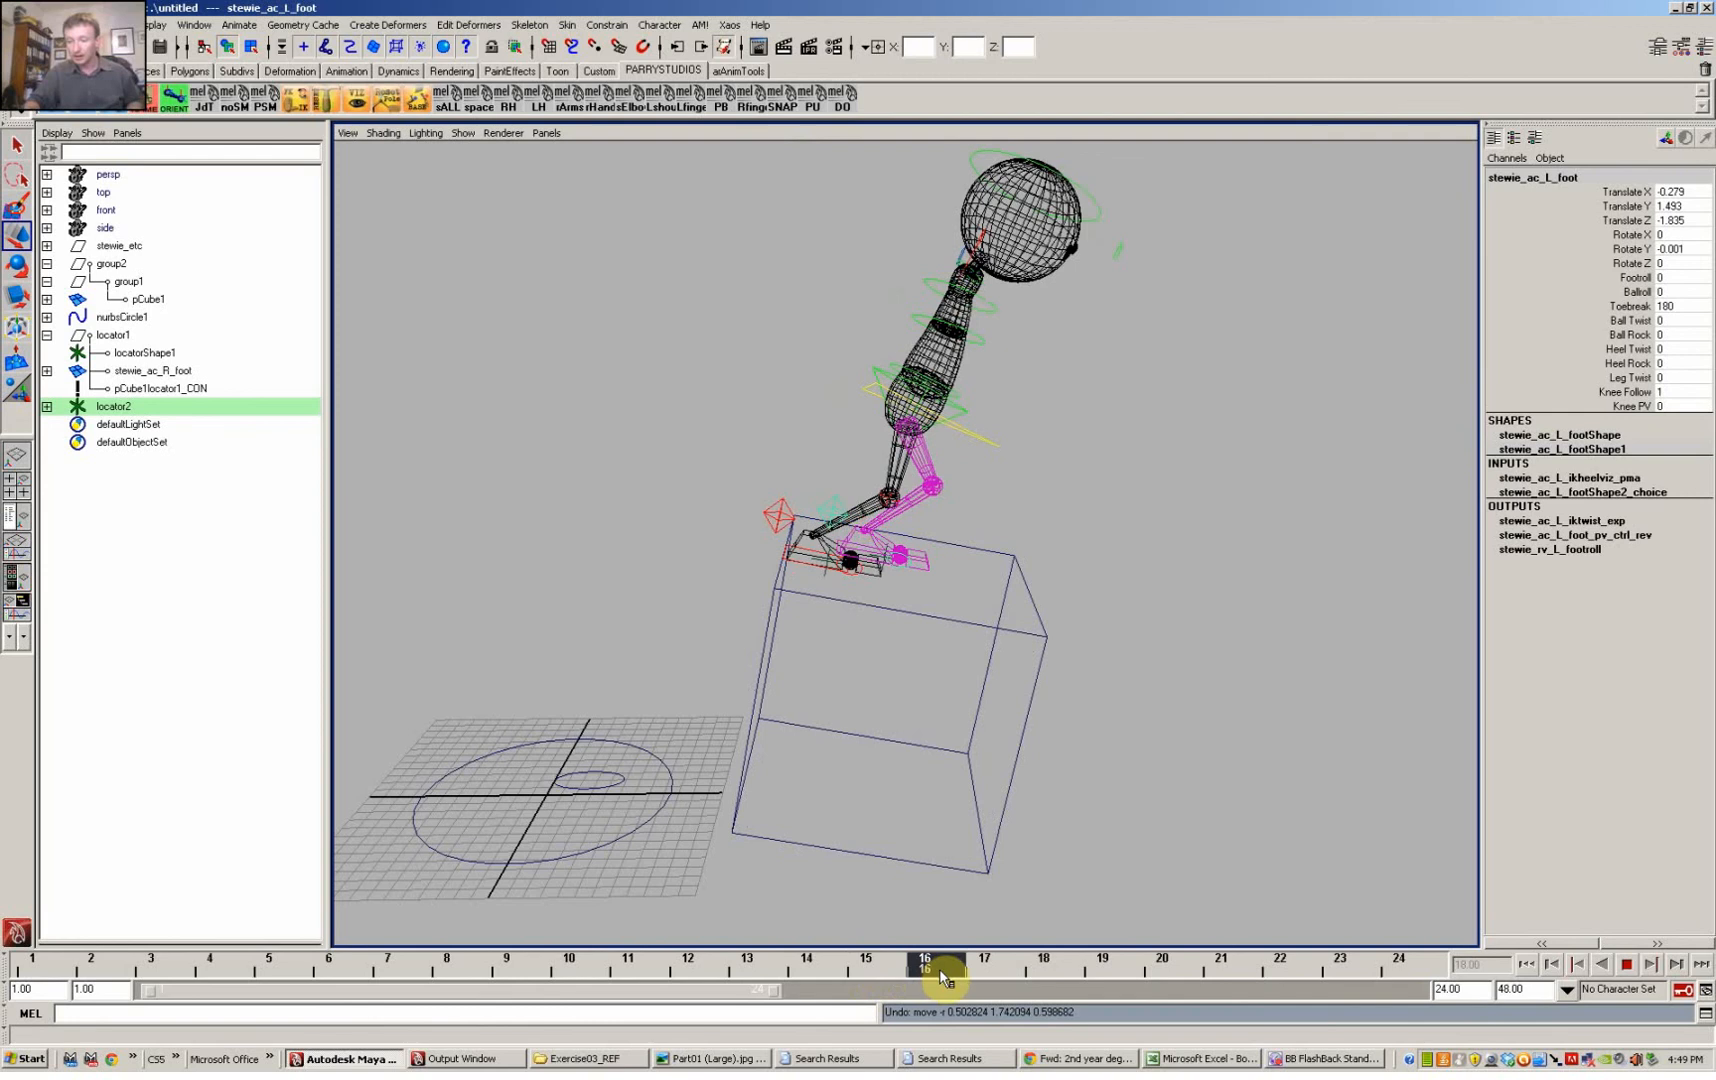
left_click(799, 524)
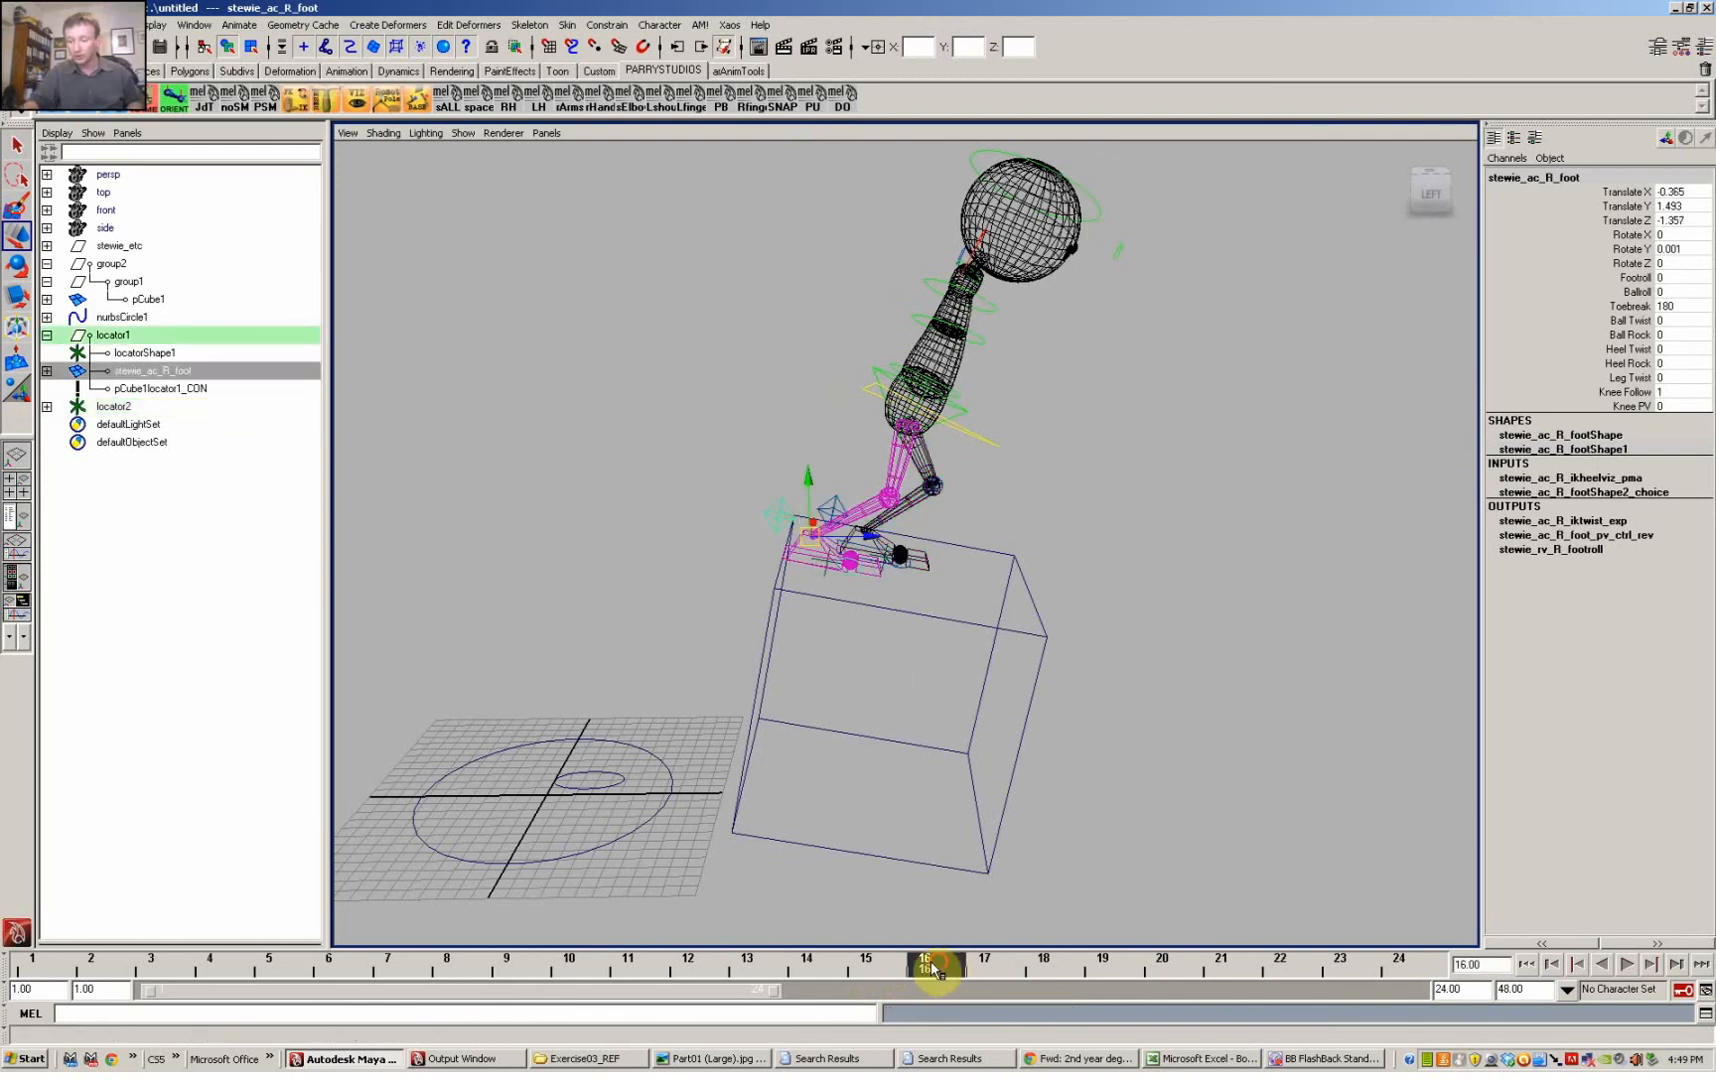
left_click_drag(930, 960, 1106, 963)
left_click(1000, 964)
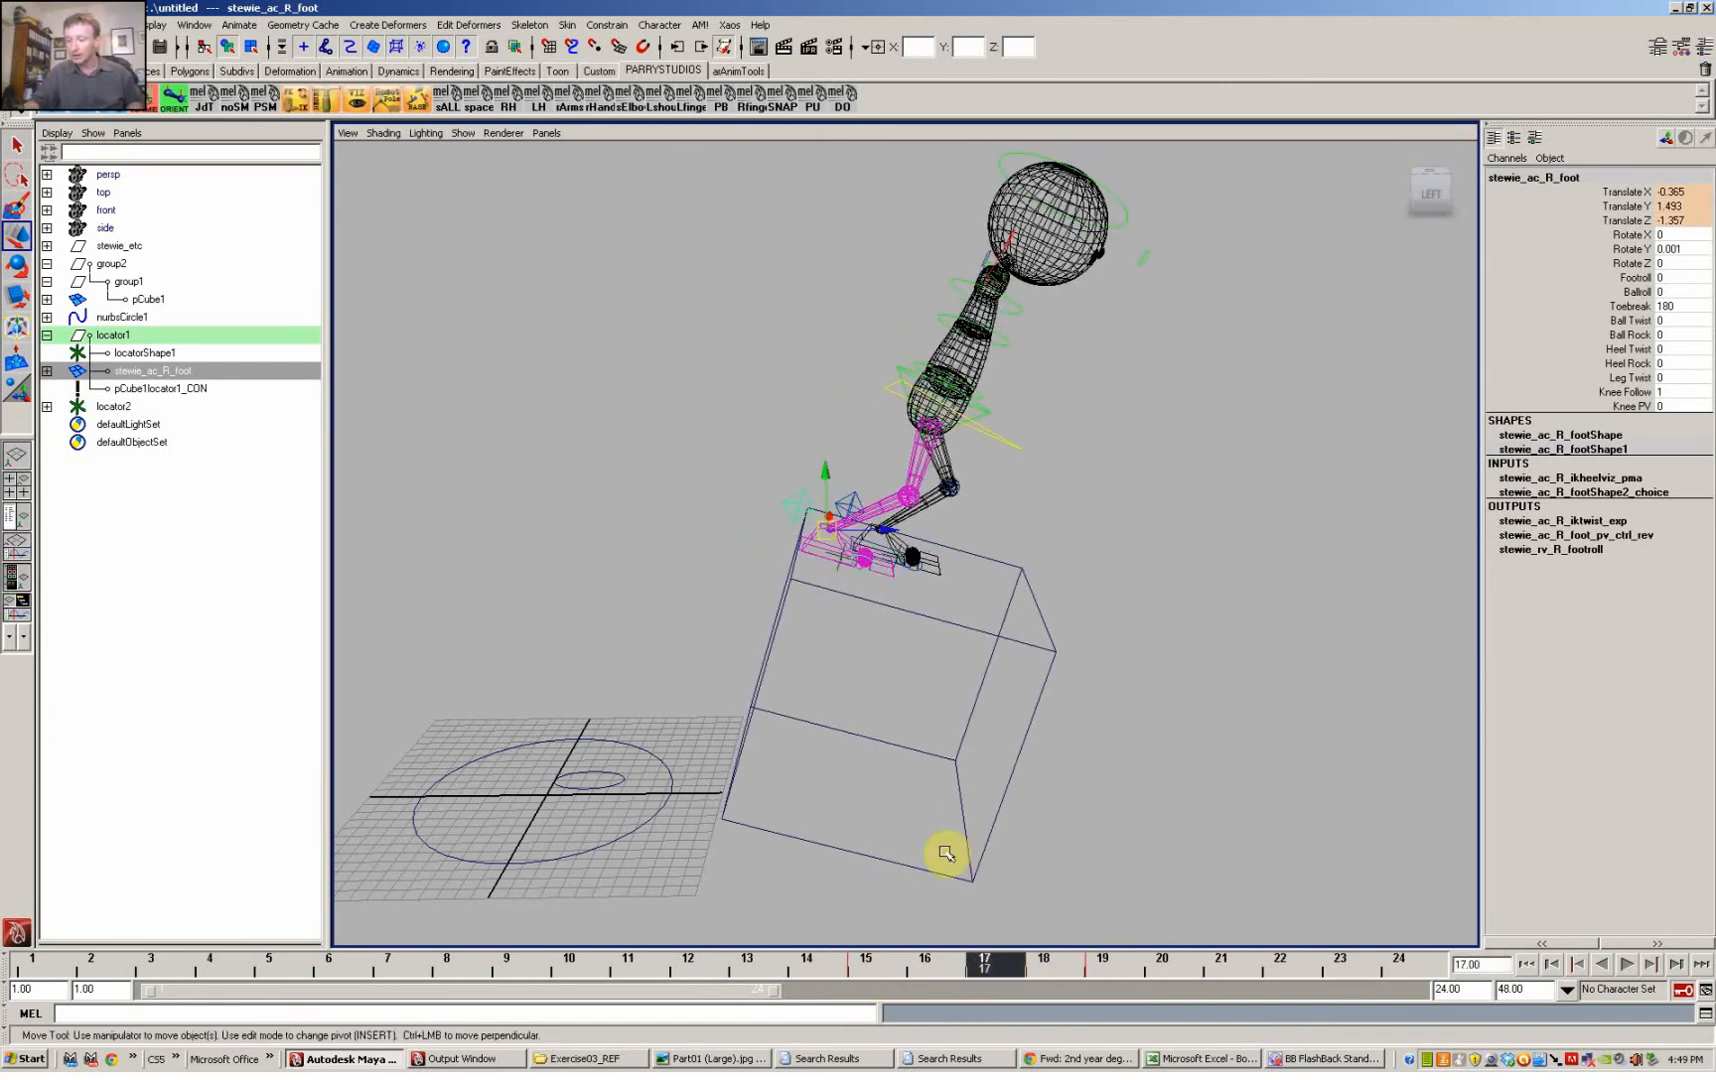
left_click_drag(816, 510, 822, 505)
key("e")
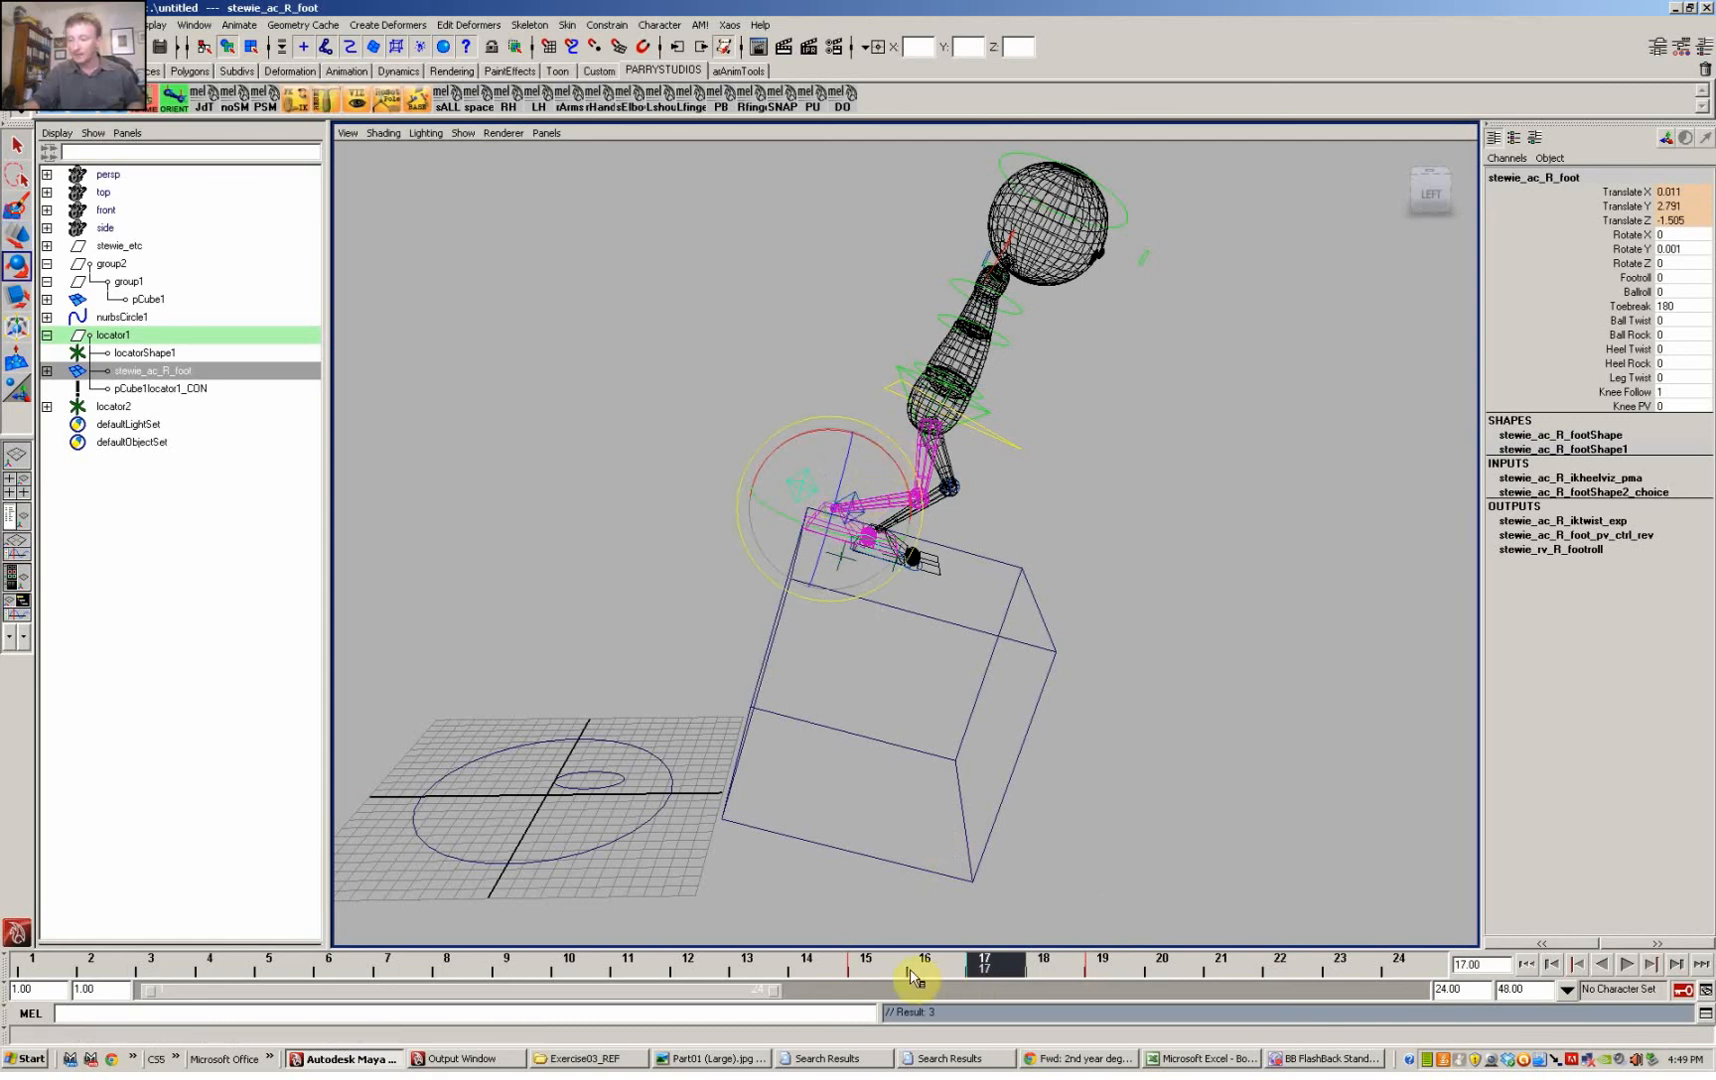
left_click_drag(776, 964, 1478, 934)
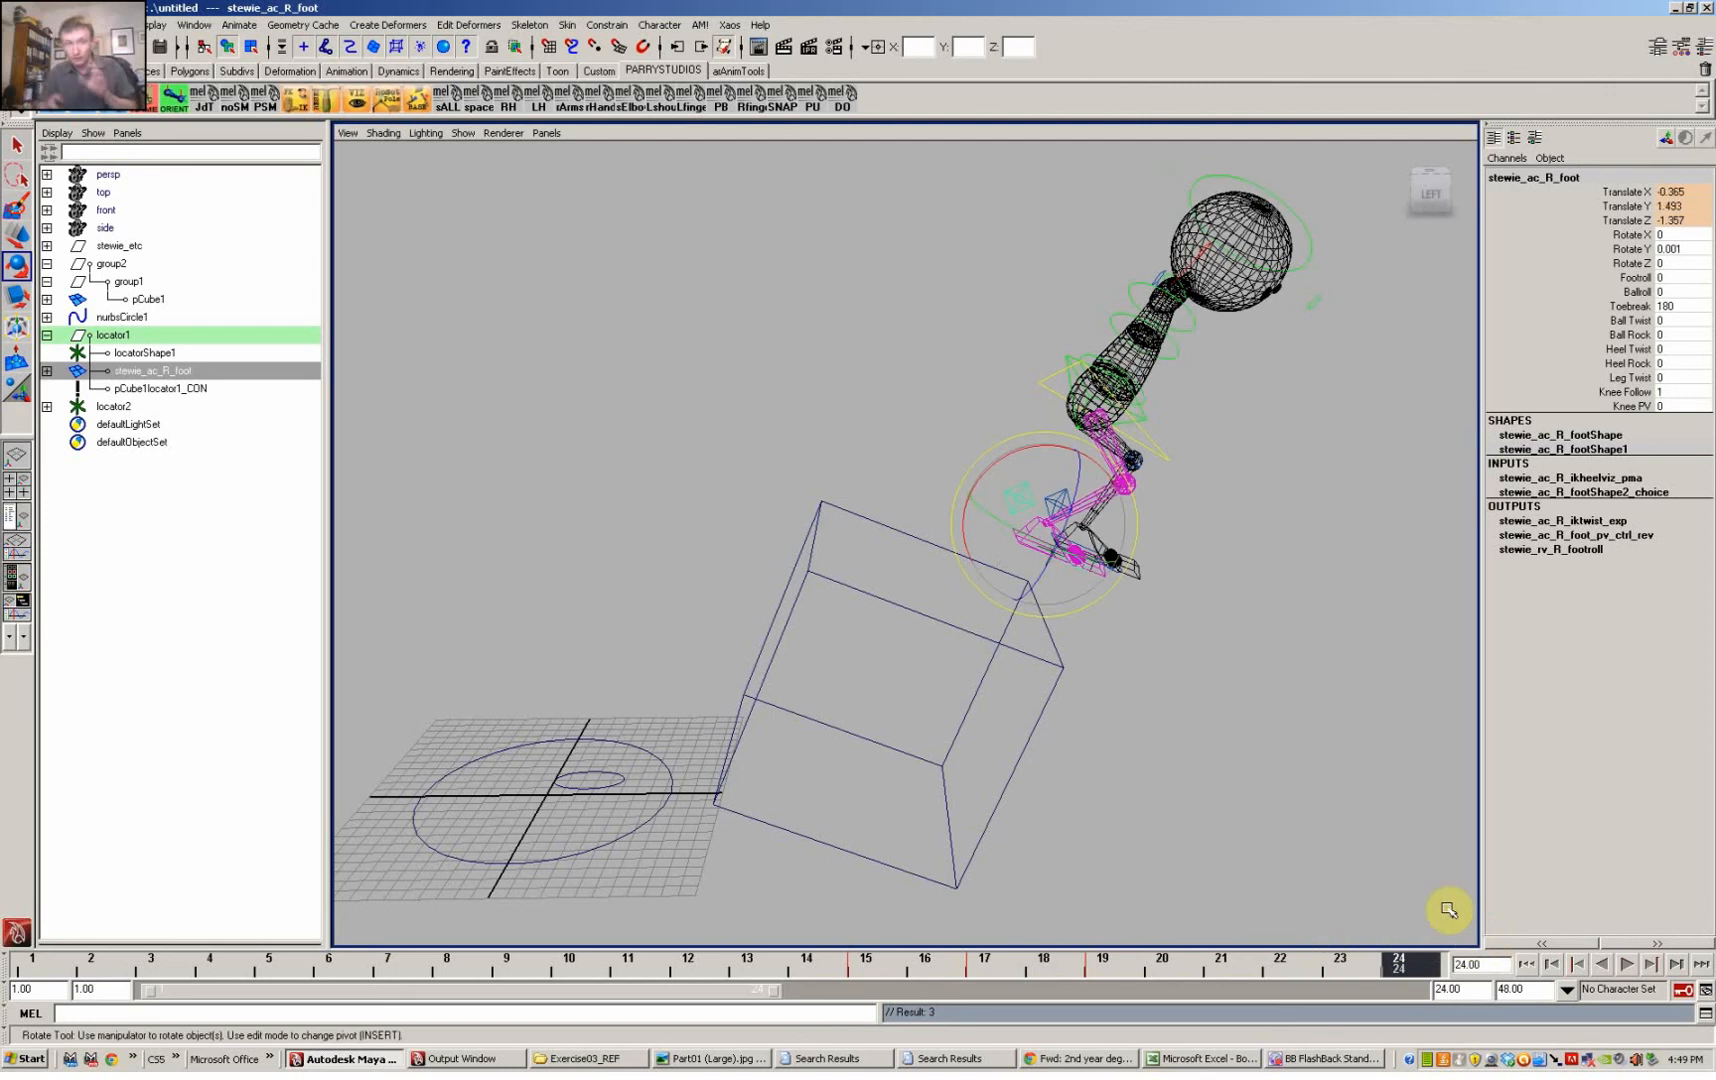